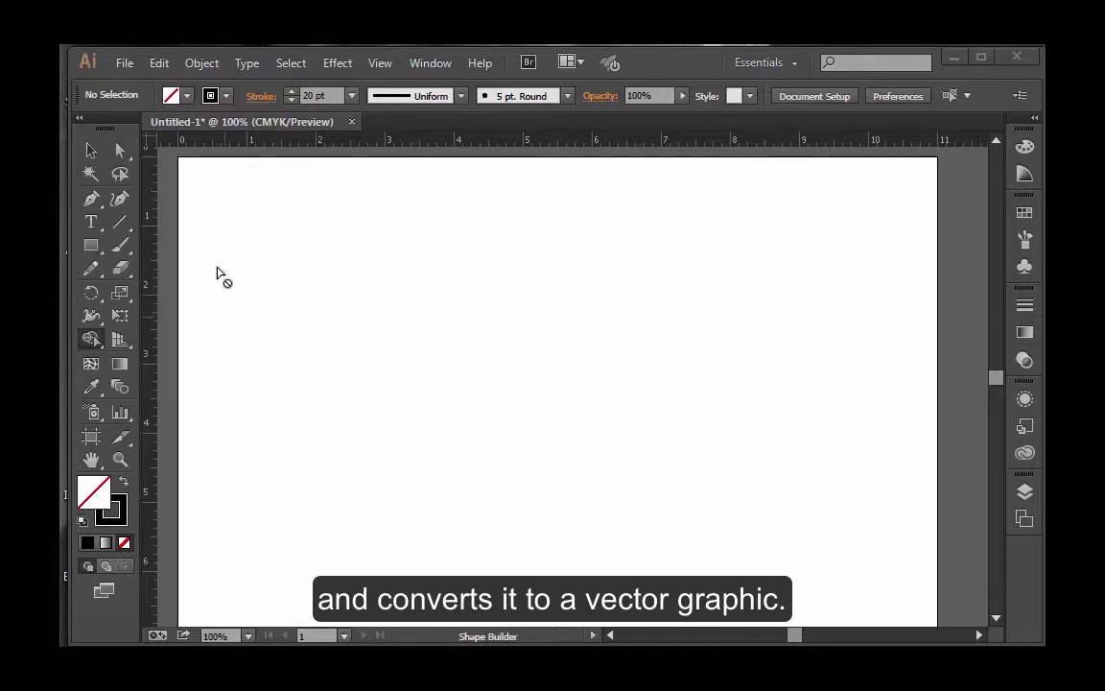
# Step: Place the linked image coffee.tif near the upper-left corner of the artboard
pyautogui.click(125, 64)
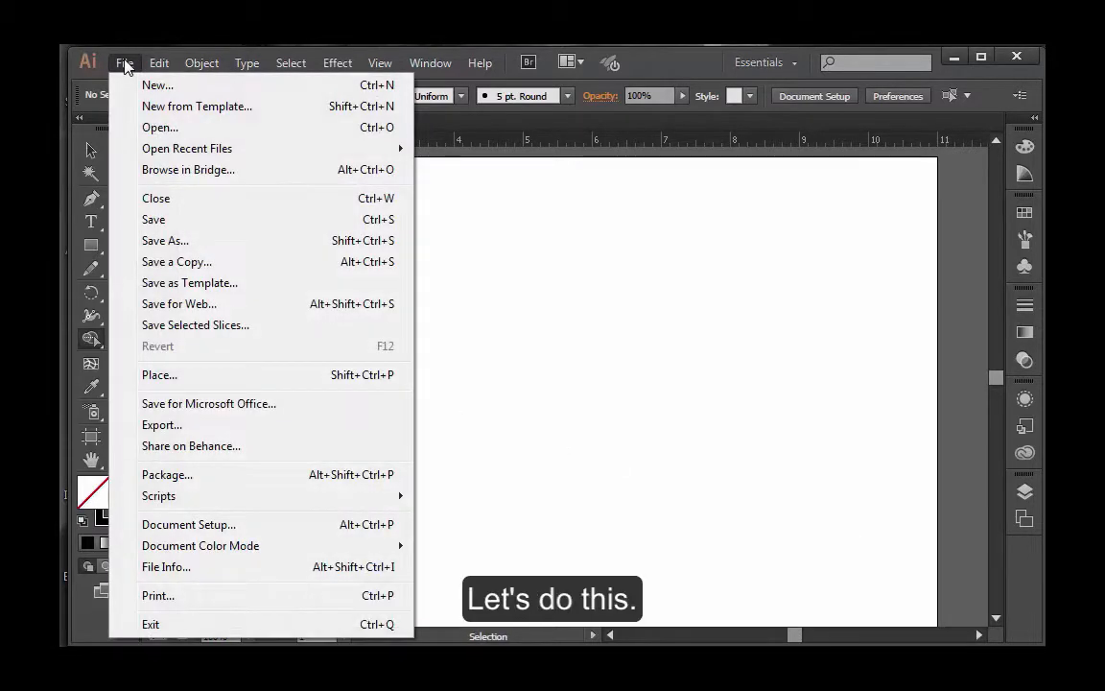
pyautogui.click(159, 375)
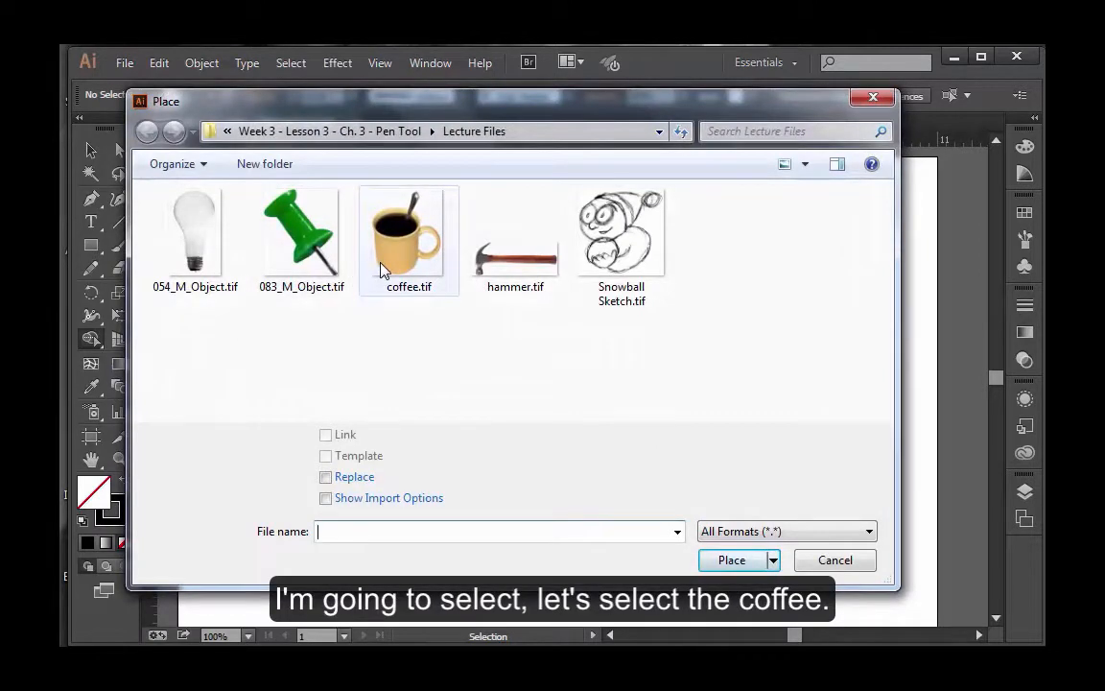
pyautogui.click(401, 289)
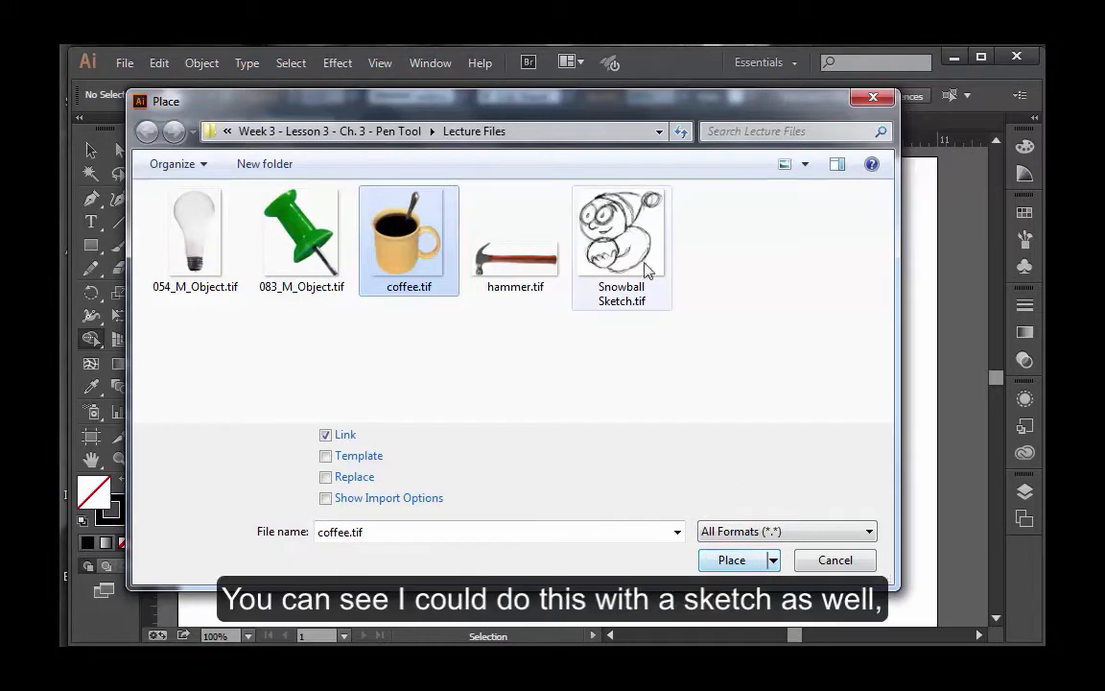
pyautogui.click(715, 566)
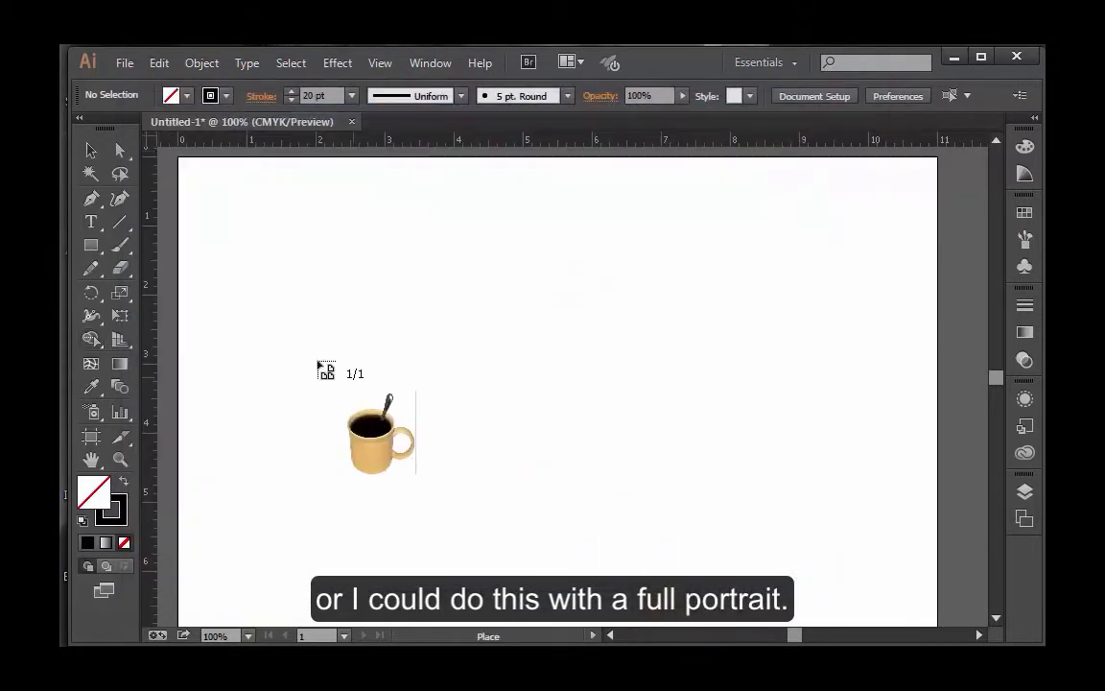
pyautogui.click(226, 186)
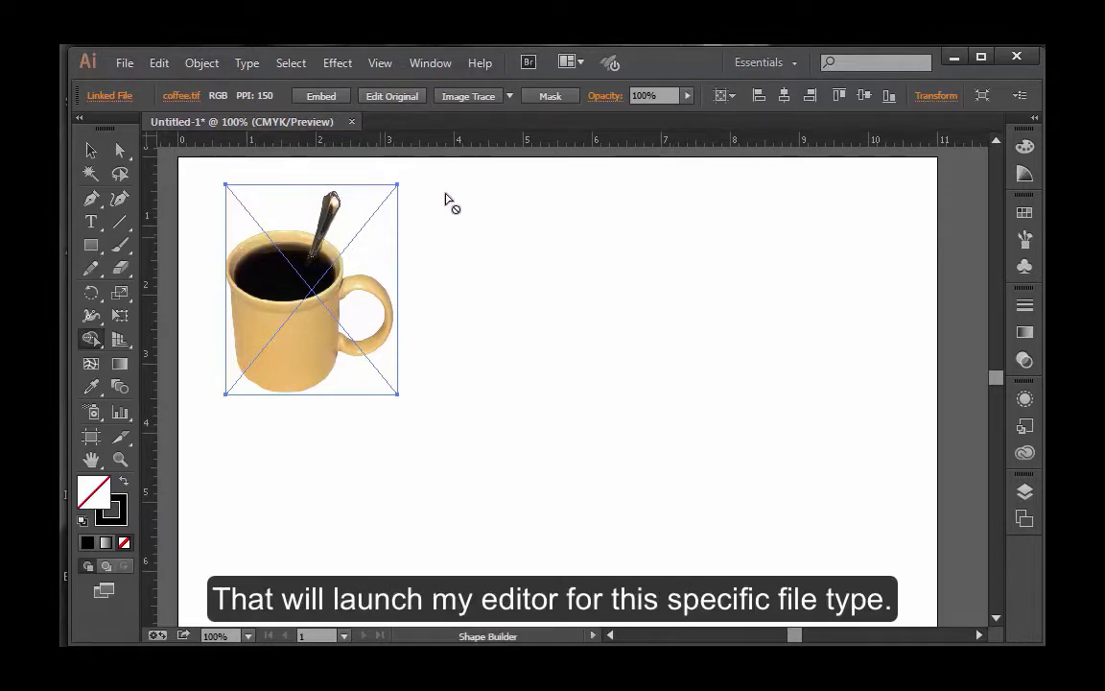
# Step: Image-trace the placed coffee picture, apply the 16 Colors preset and examine the traced mug up close
pyautogui.click(479, 99)
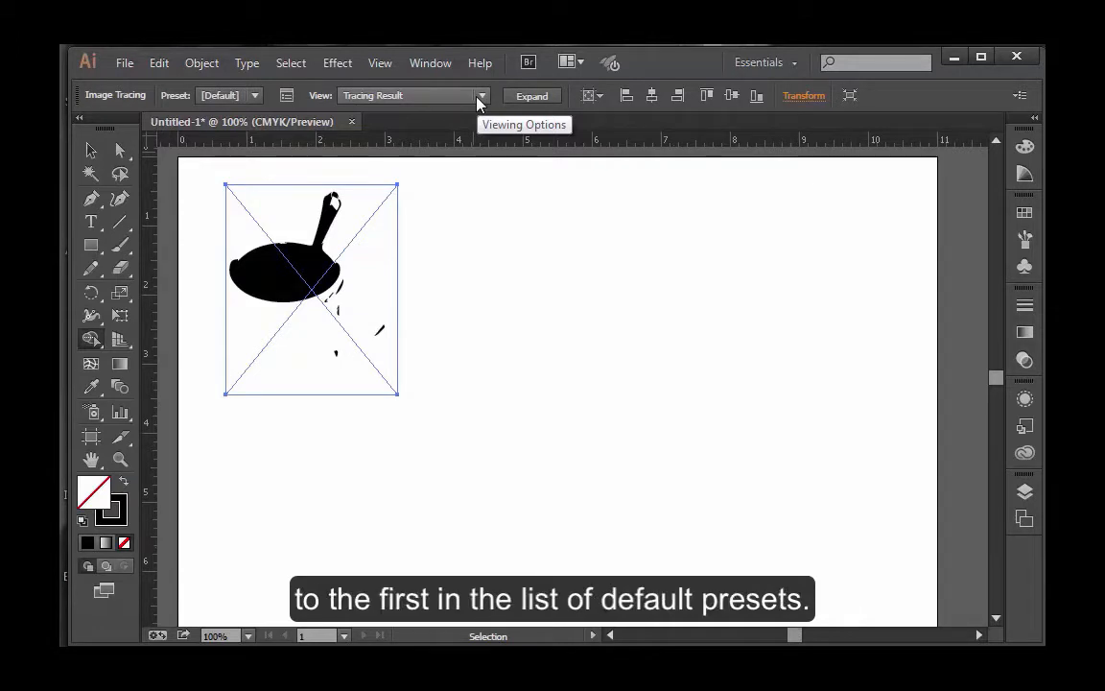
pyautogui.click(254, 95)
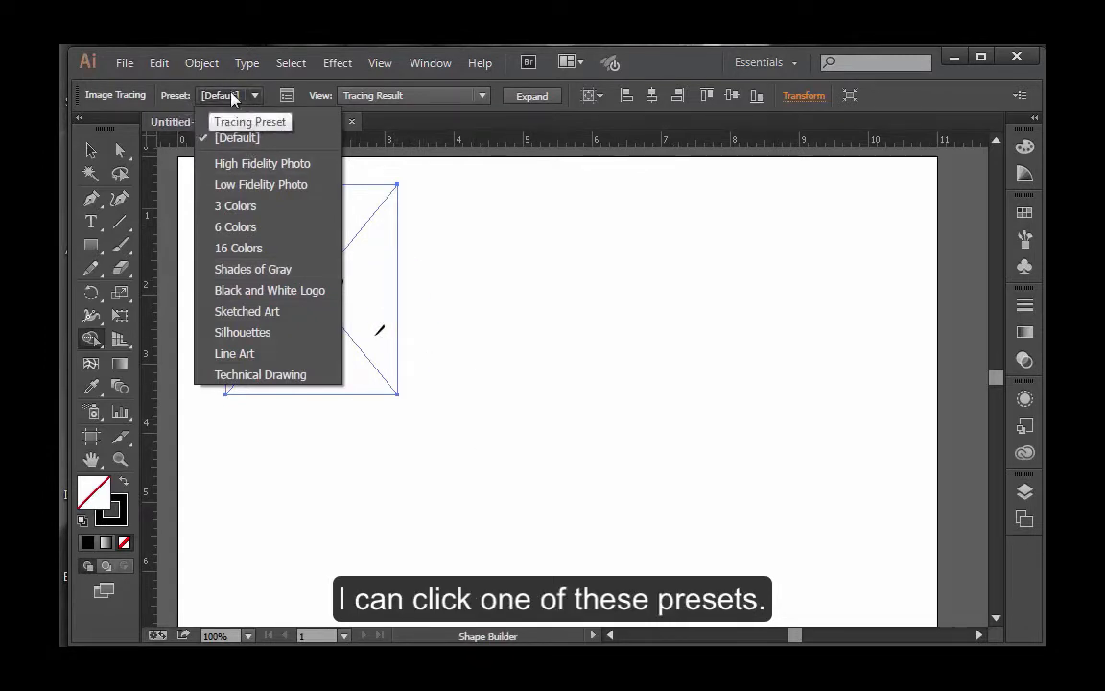
pyautogui.click(239, 248)
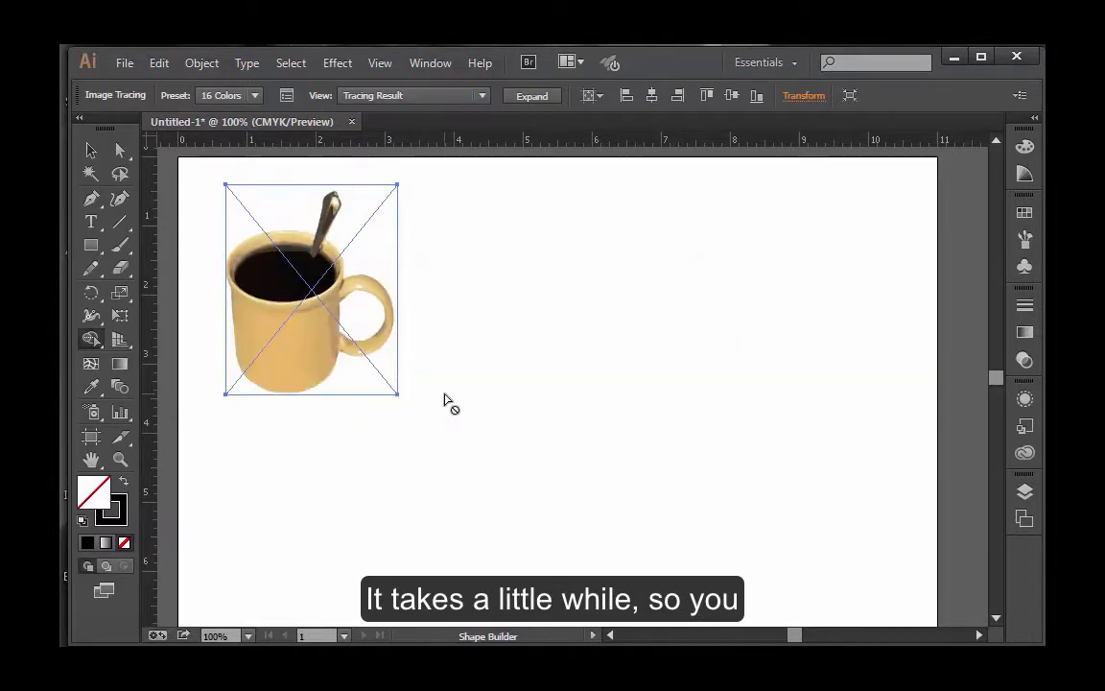
pyautogui.press('z')
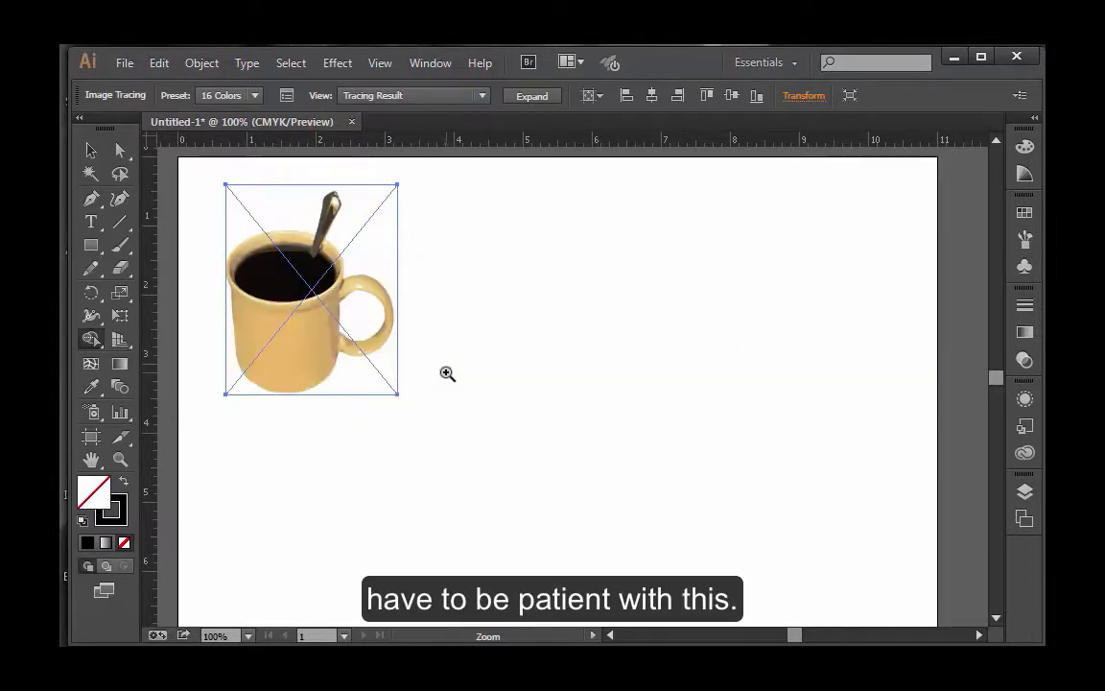
pyautogui.click(358, 382)
pyautogui.click(432, 370)
pyautogui.click(560, 362)
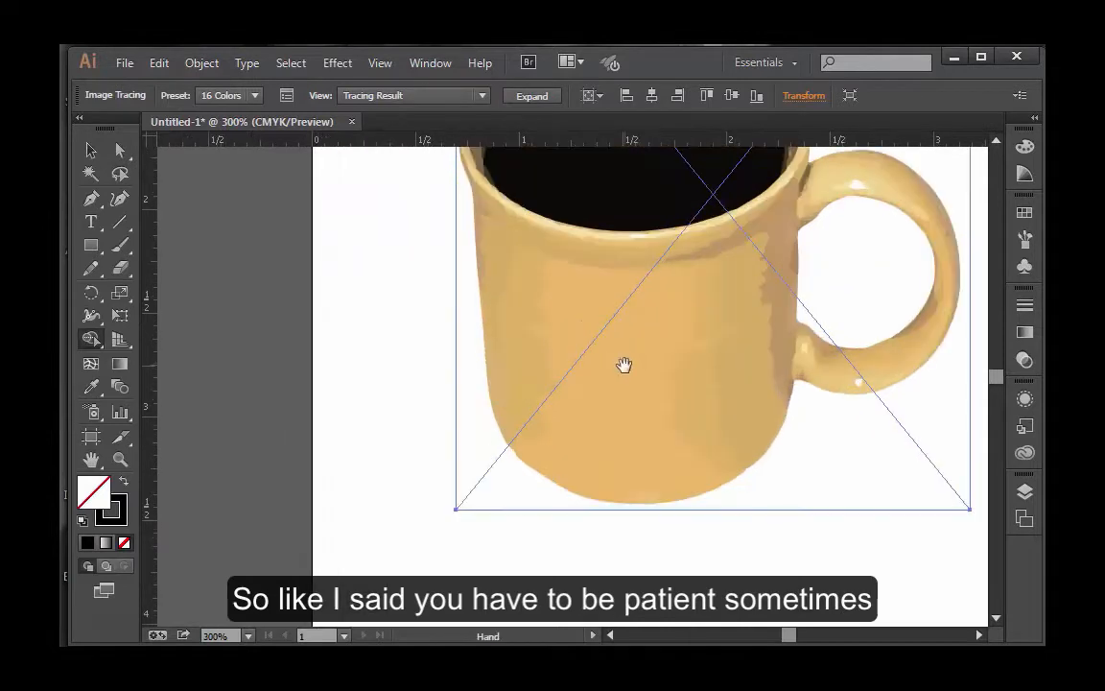
pyautogui.moveTo(623, 364); pyautogui.dragTo(405, 543)
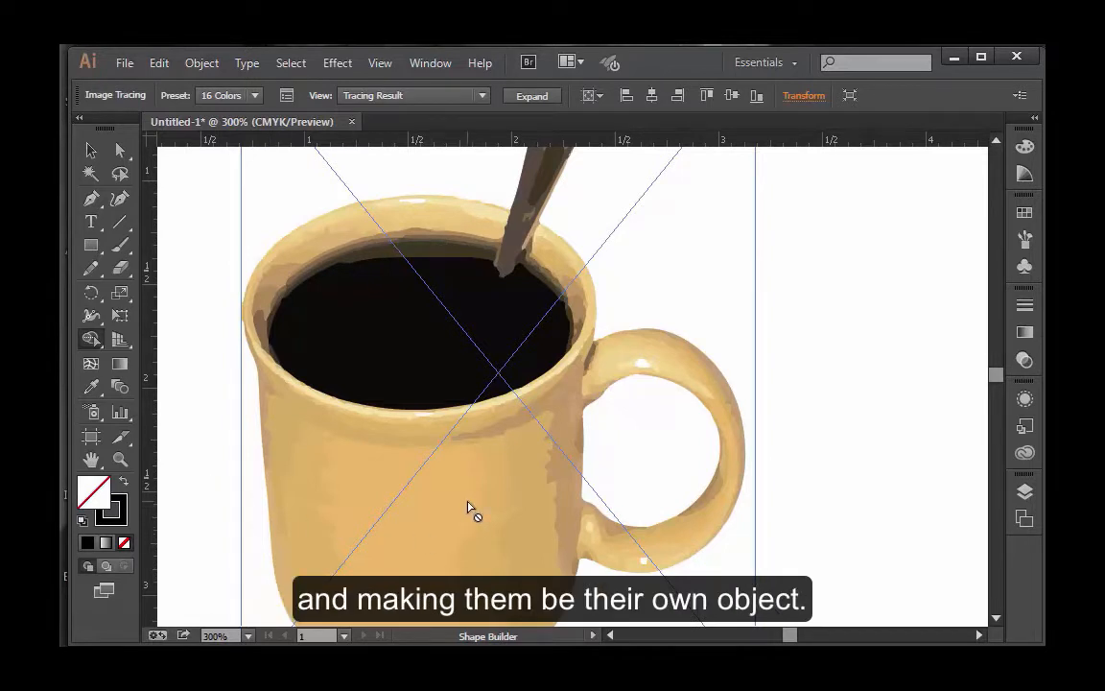
# Step: Apply the 3 Colors tracing preset to the mug and examine the simplified spoon, rim and handle
pyautogui.click(254, 95)
pyautogui.click(236, 205)
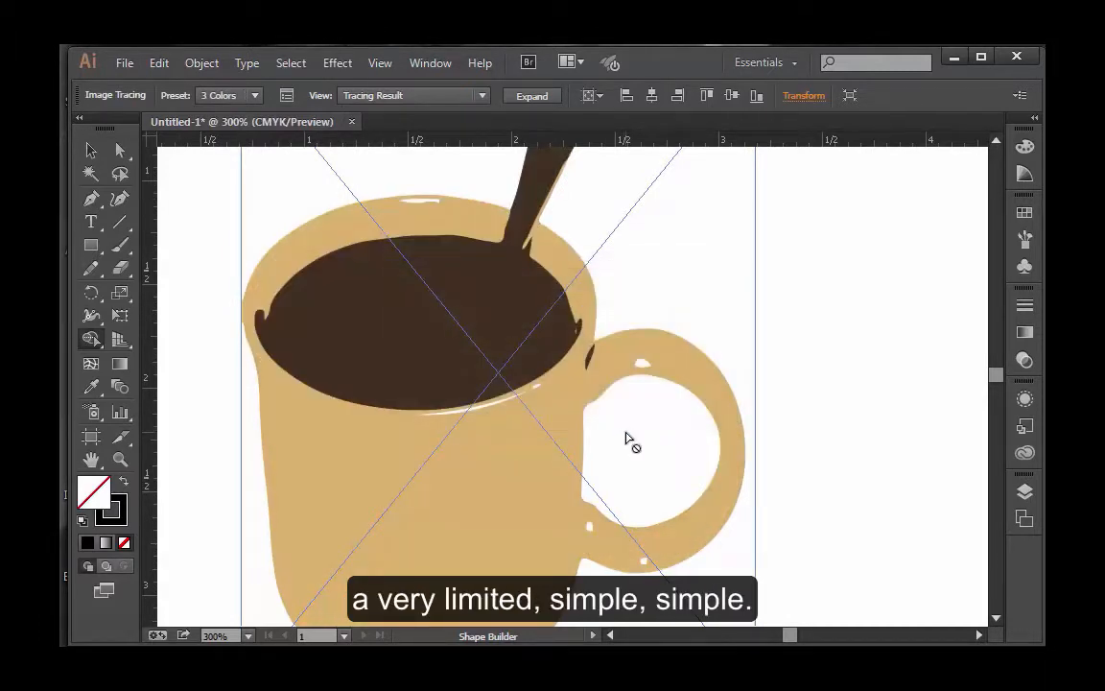
pyautogui.scroll(1, 631, 440)
pyautogui.scroll(2, 633, 442)
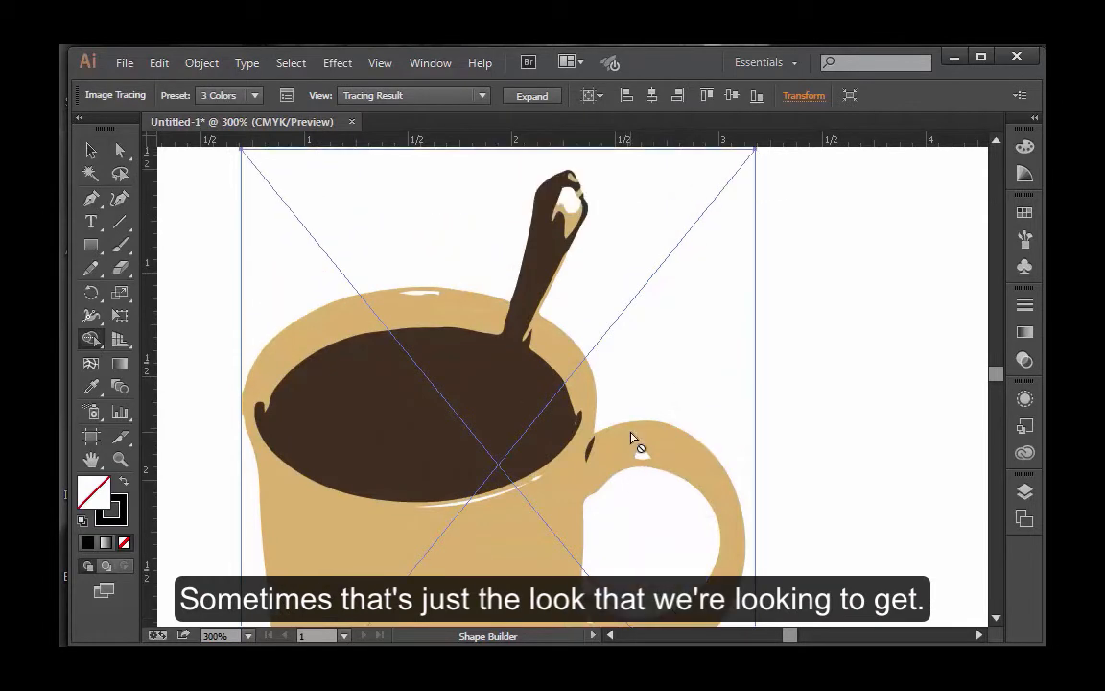
pyautogui.scroll(-5, 636, 444)
pyautogui.scroll(5, 634, 442)
pyautogui.scroll(-1, 631, 456)
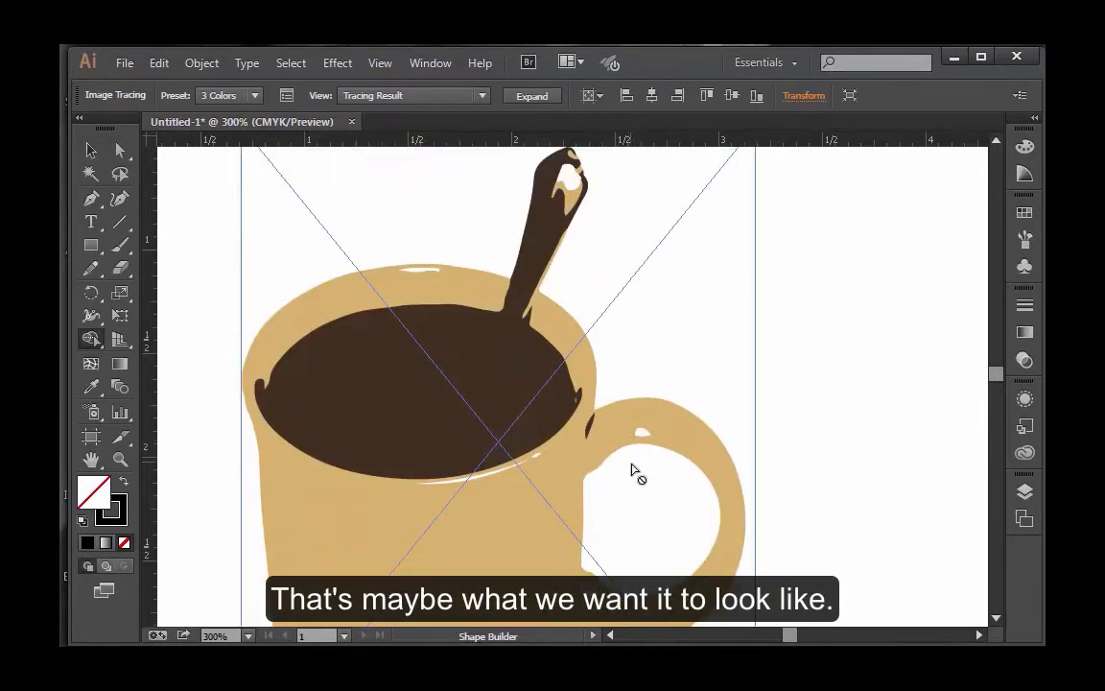
pyautogui.scroll(-1, 644, 470)
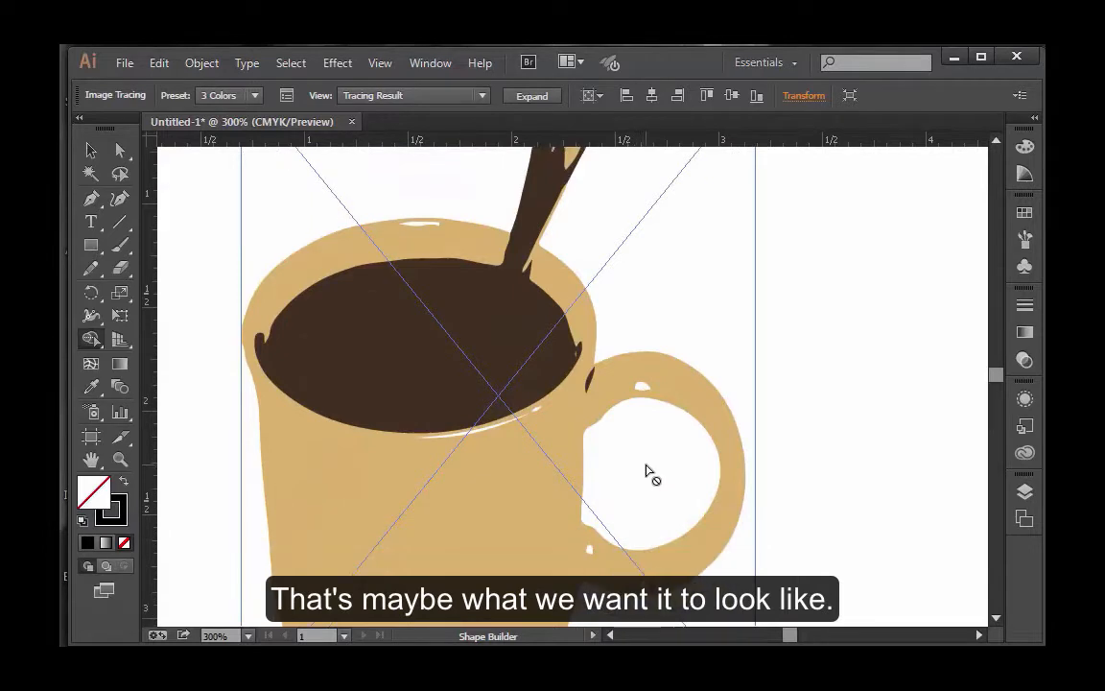
# Step: Try the High Fidelity Photo tracing preset on the mug, and switch the tracing to 6 Colors
pyautogui.click(256, 96)
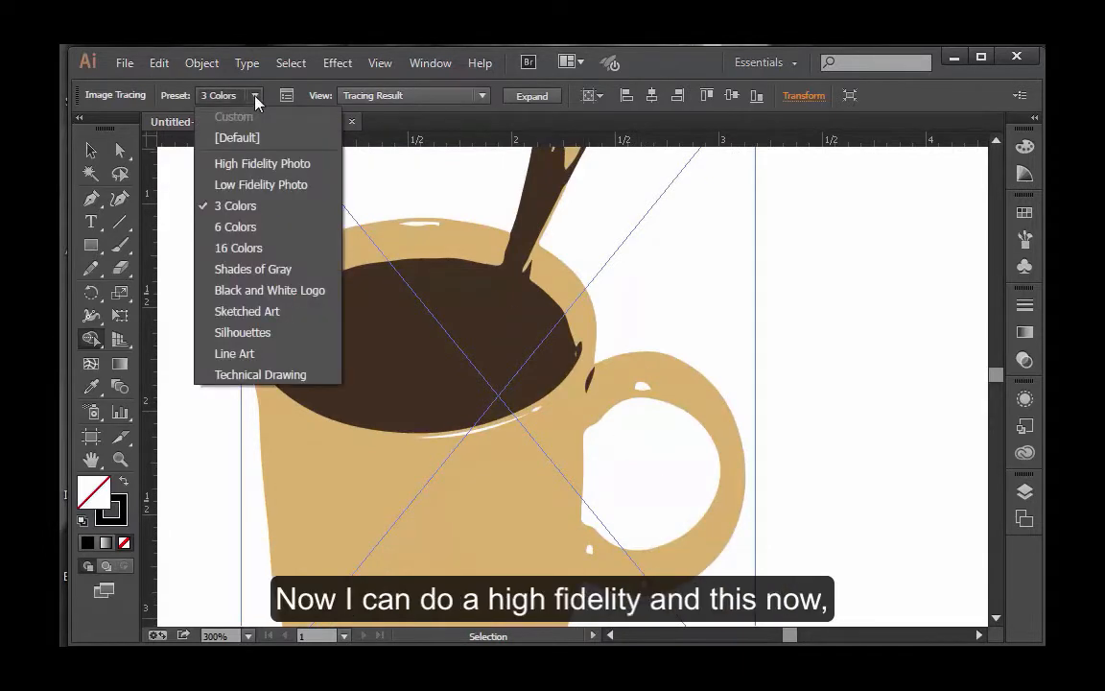
pyautogui.click(265, 169)
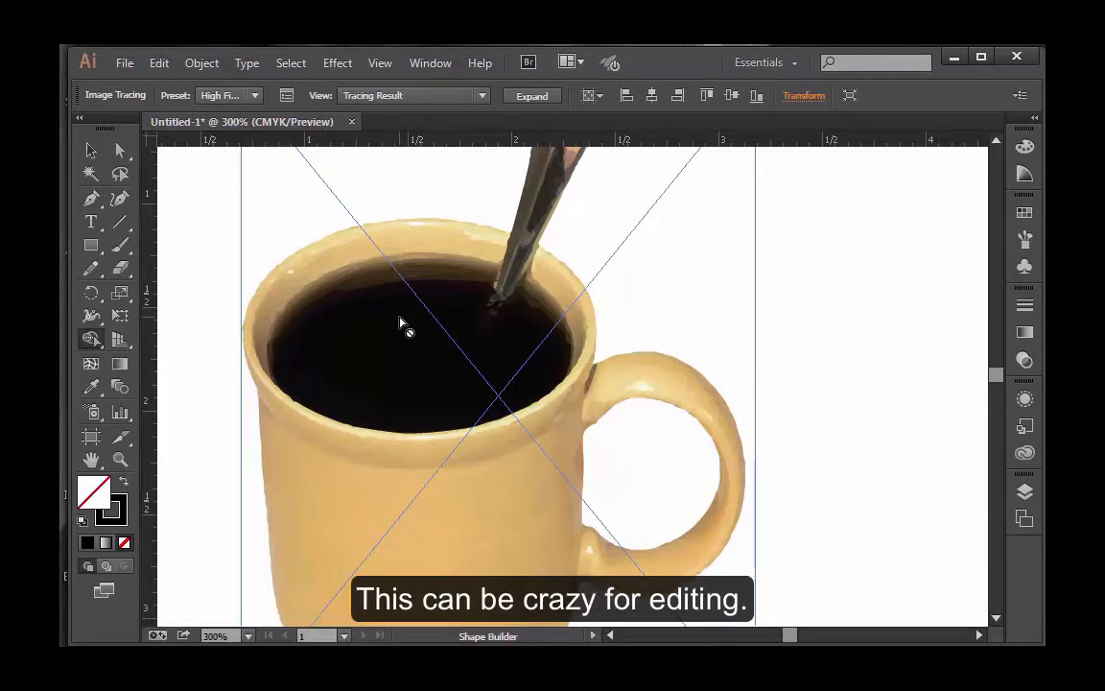
pyautogui.click(254, 95)
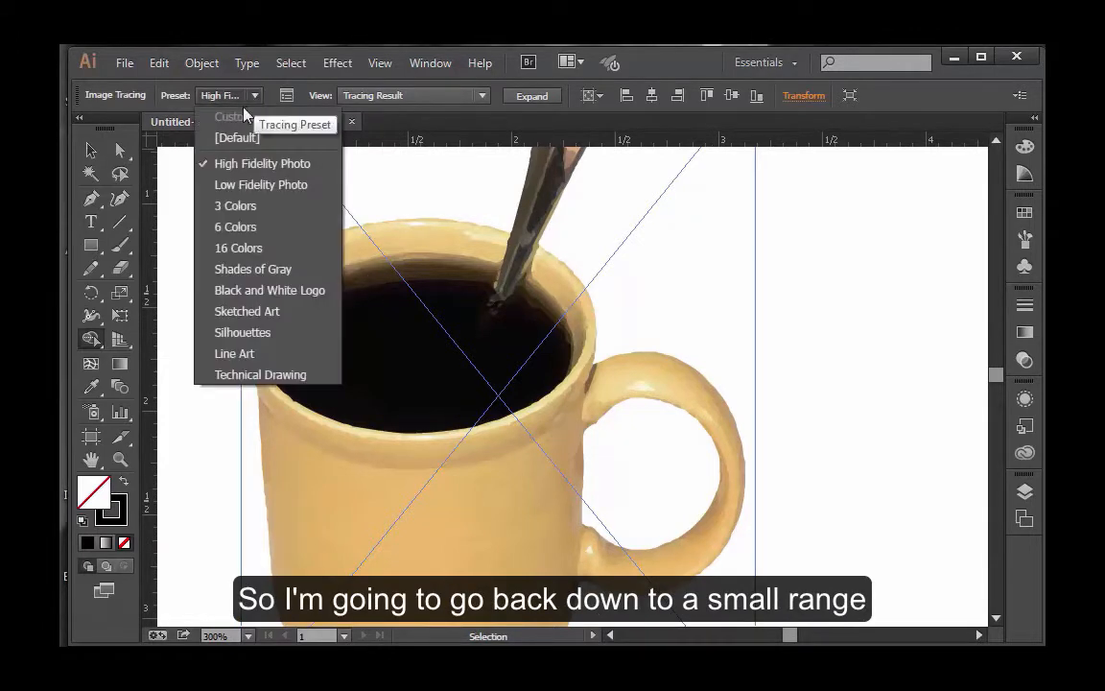
pyautogui.click(234, 228)
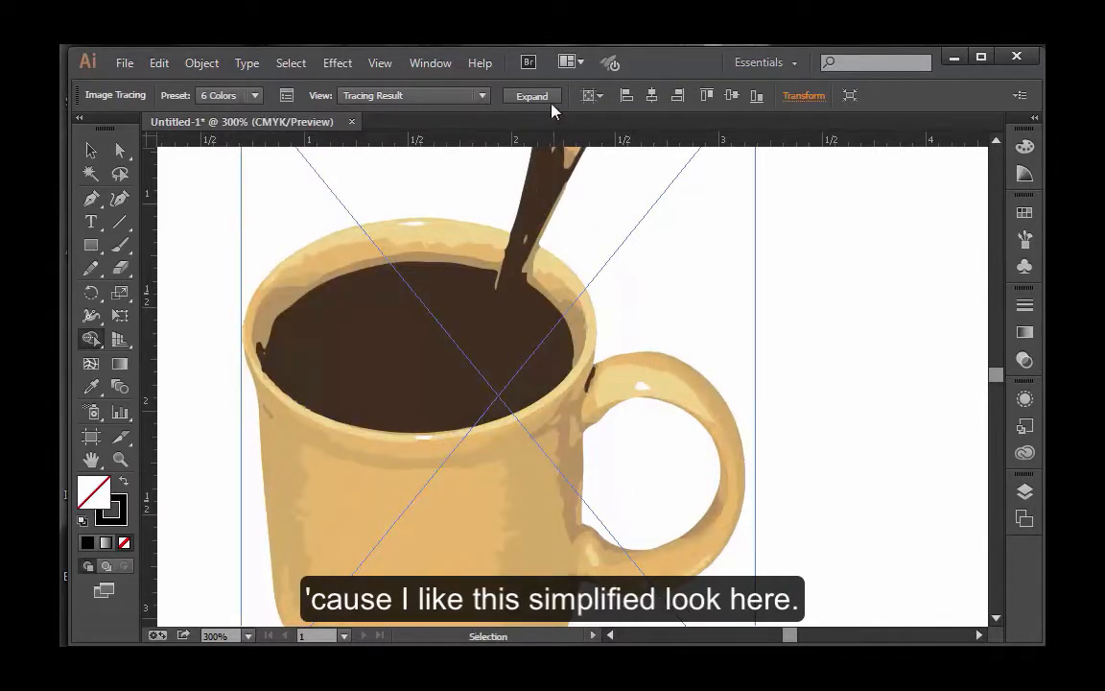
# Step: Open the Image Trace settings and examine the color mode choices and the advanced tracing options
pyautogui.click(288, 98)
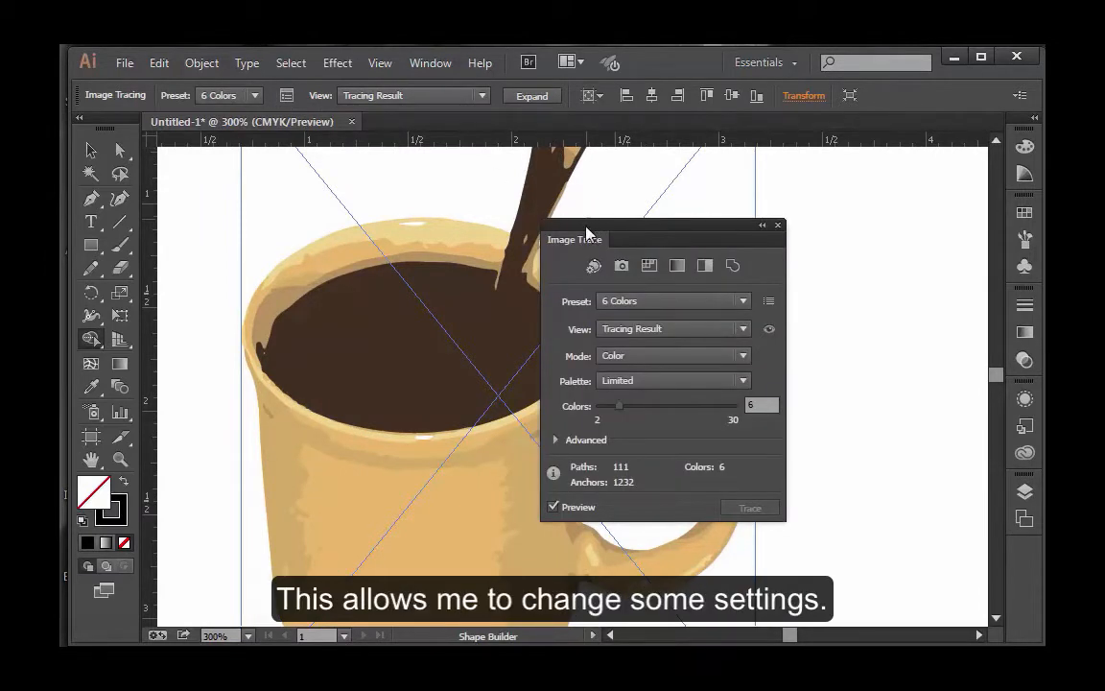
pyautogui.moveTo(587, 233)
pyautogui.mouseDown()
pyautogui.moveTo(645, 192)
pyautogui.moveTo(629, 209)
pyautogui.mouseUp()
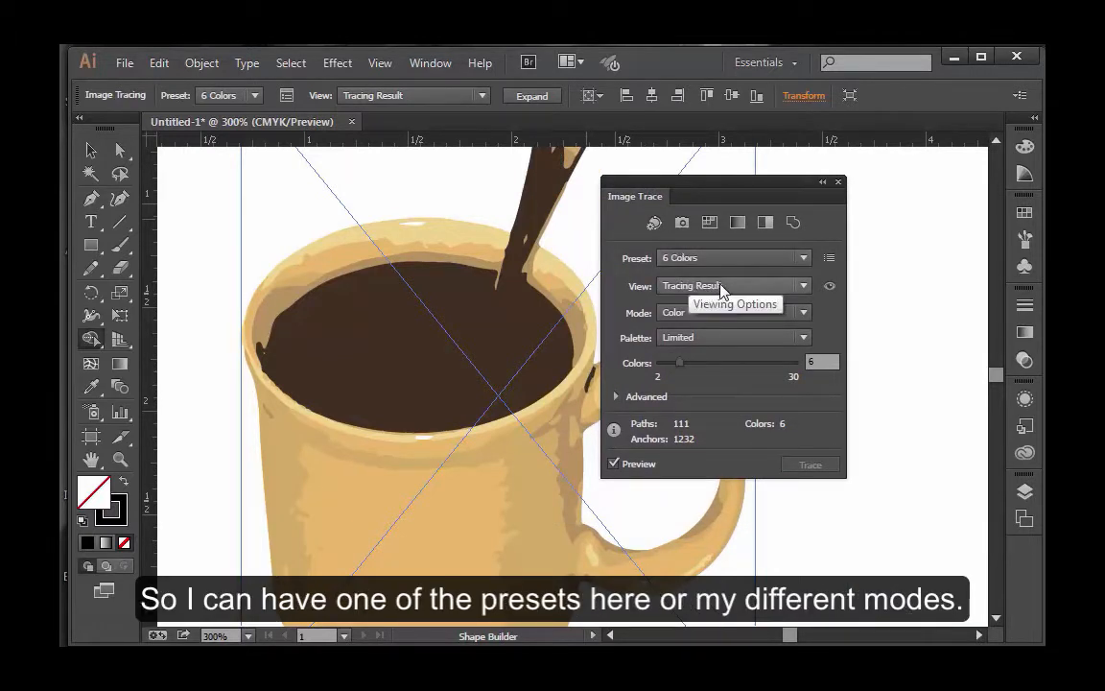
pyautogui.click(723, 316)
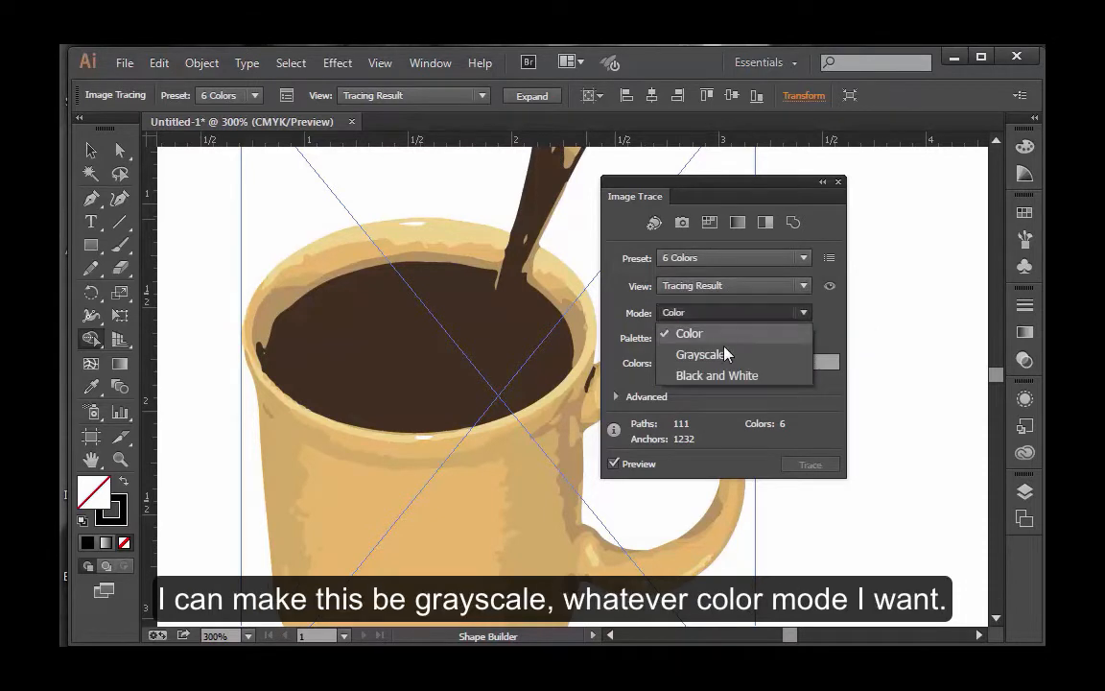
pyautogui.click(726, 319)
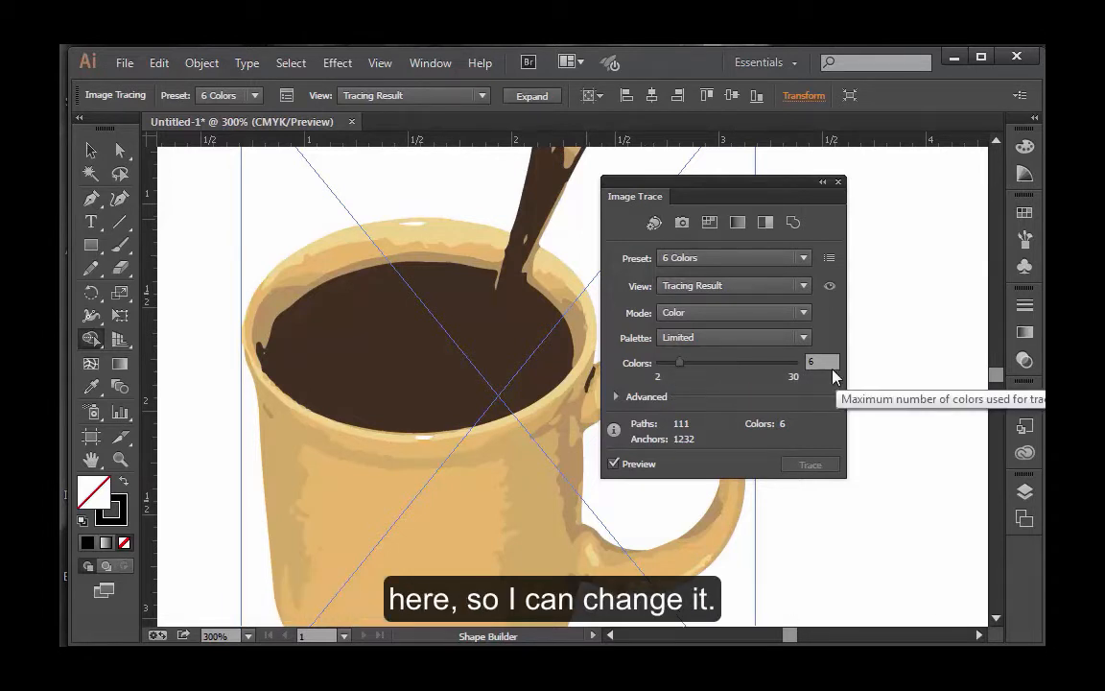
pyautogui.click(615, 396)
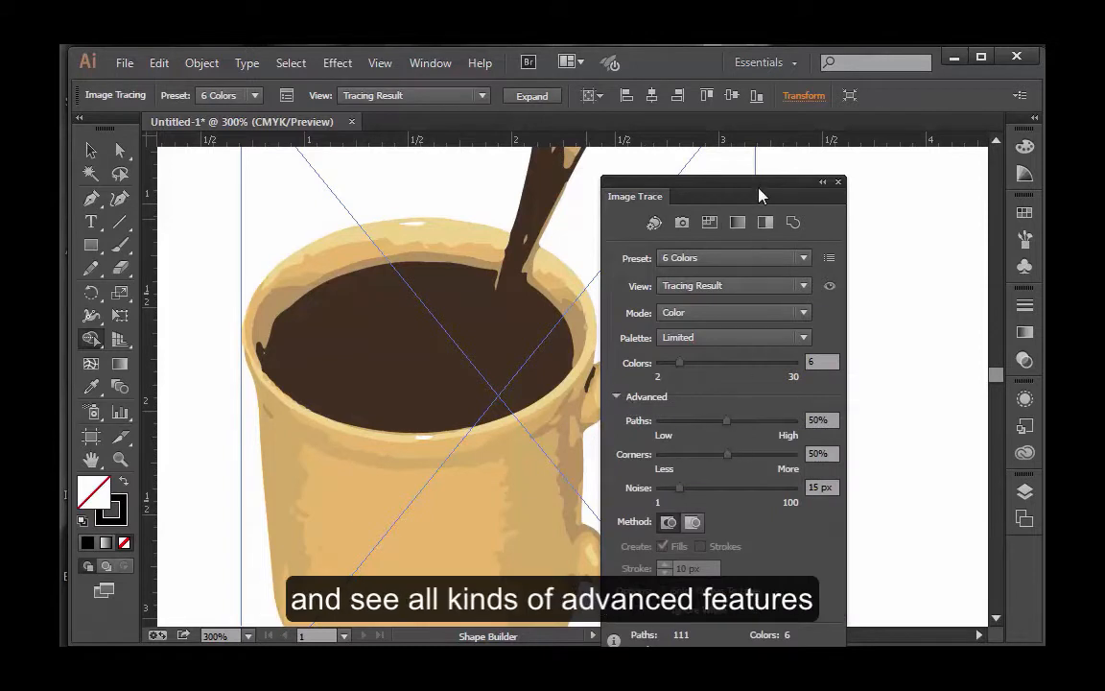
pyautogui.moveTo(757, 193); pyautogui.dragTo(769, 98)
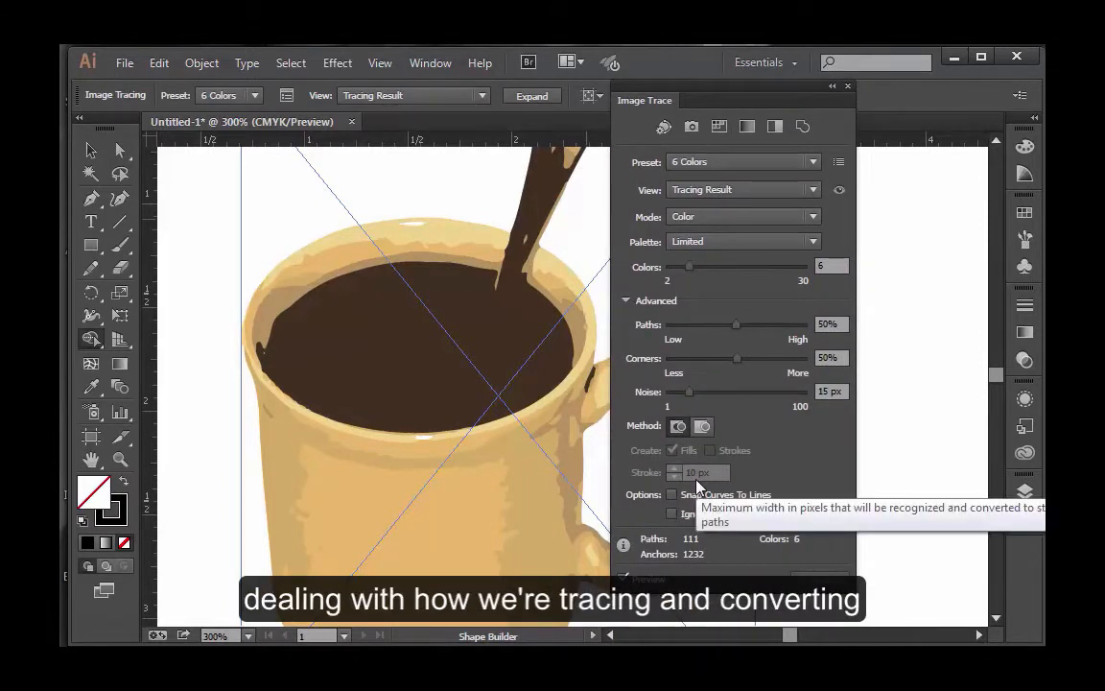
pyautogui.click(625, 301)
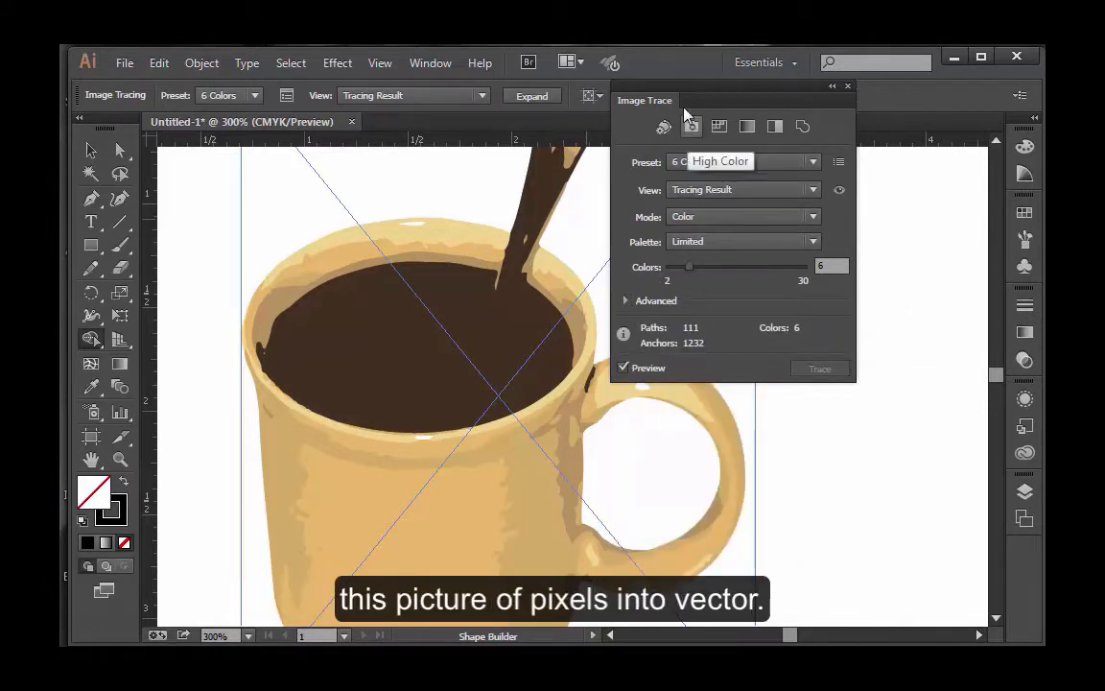
pyautogui.moveTo(695, 99); pyautogui.dragTo(709, 225)
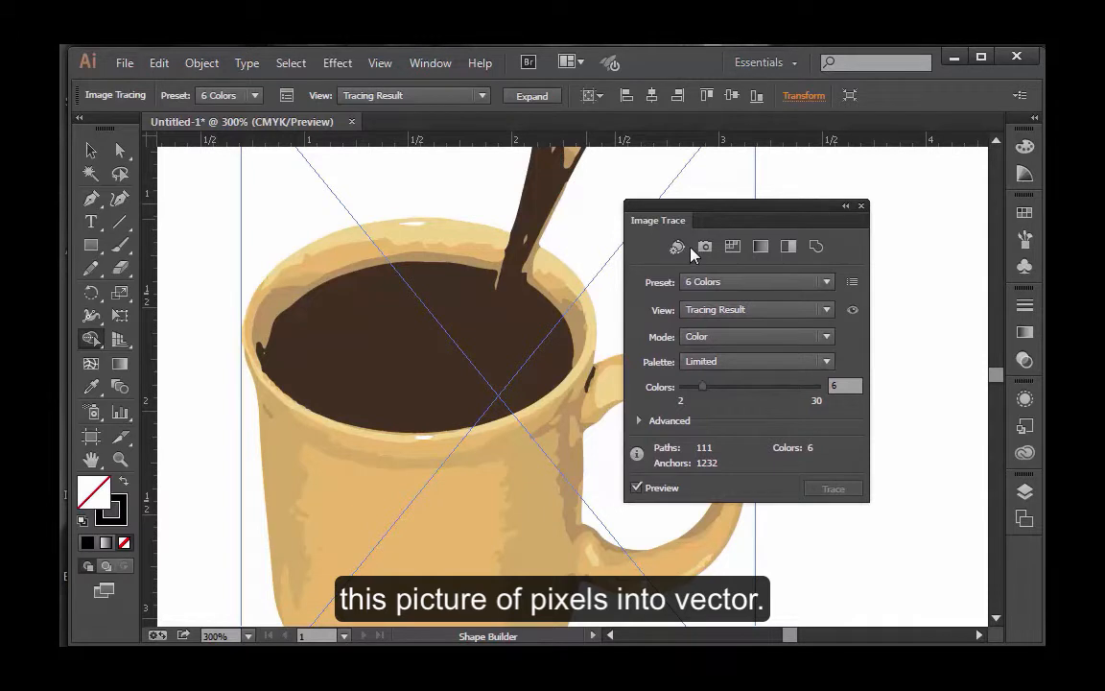
# Step: Try the High Color and Low Color tracing presets on the mug, and settle on Auto-Color
pyautogui.click(705, 250)
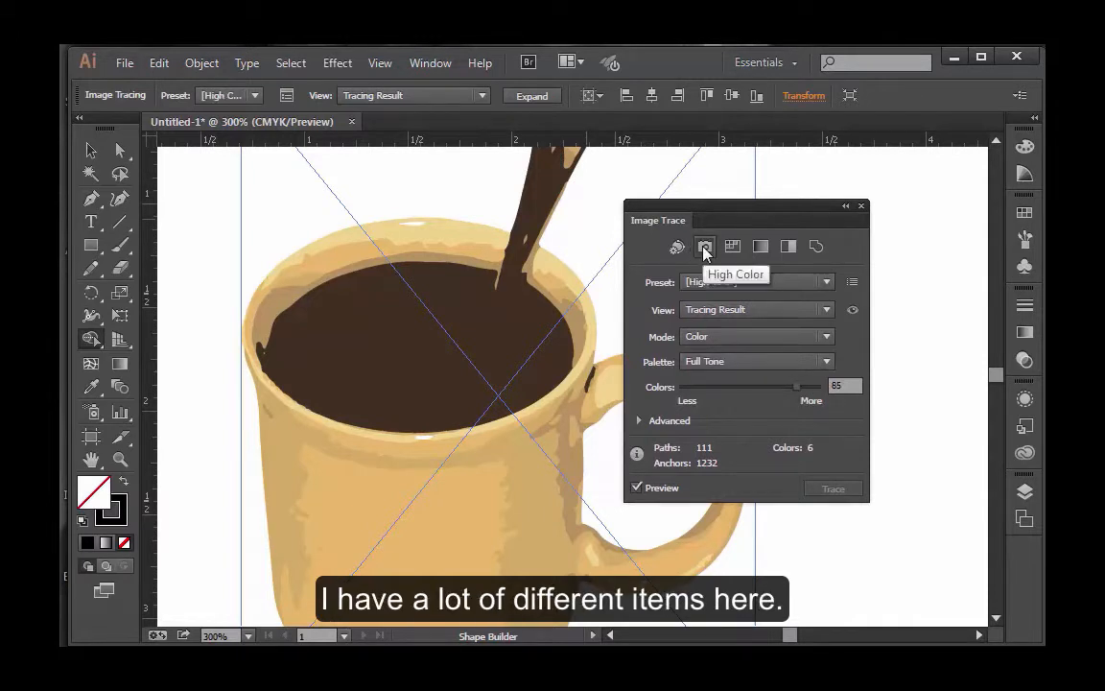
pyautogui.click(733, 248)
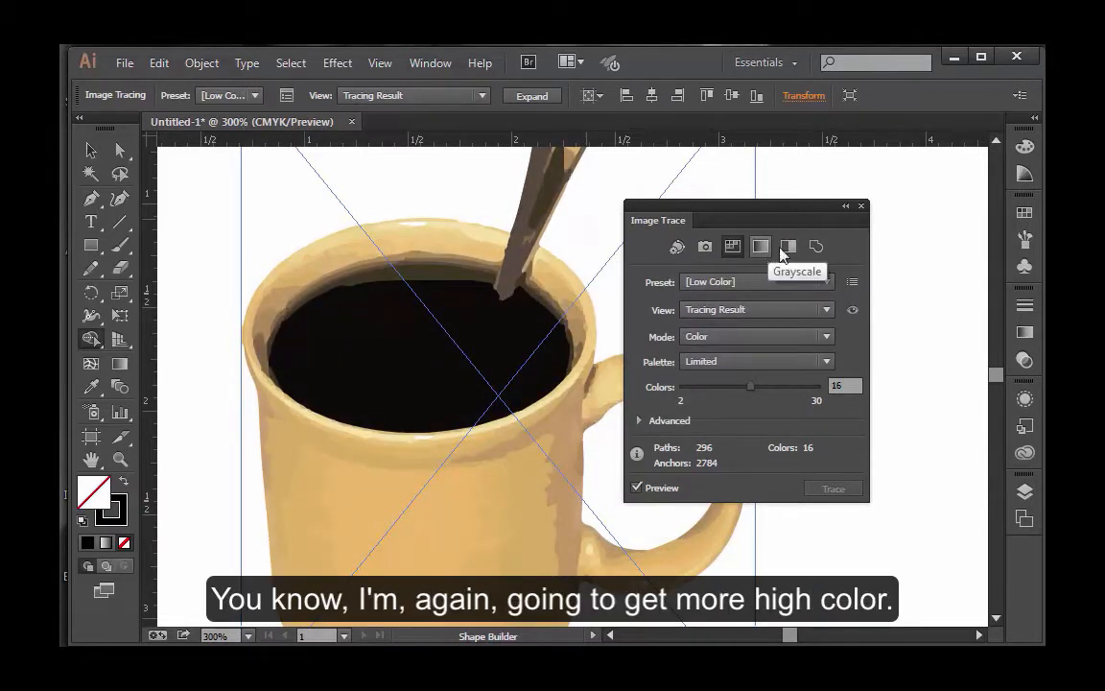
pyautogui.click(676, 248)
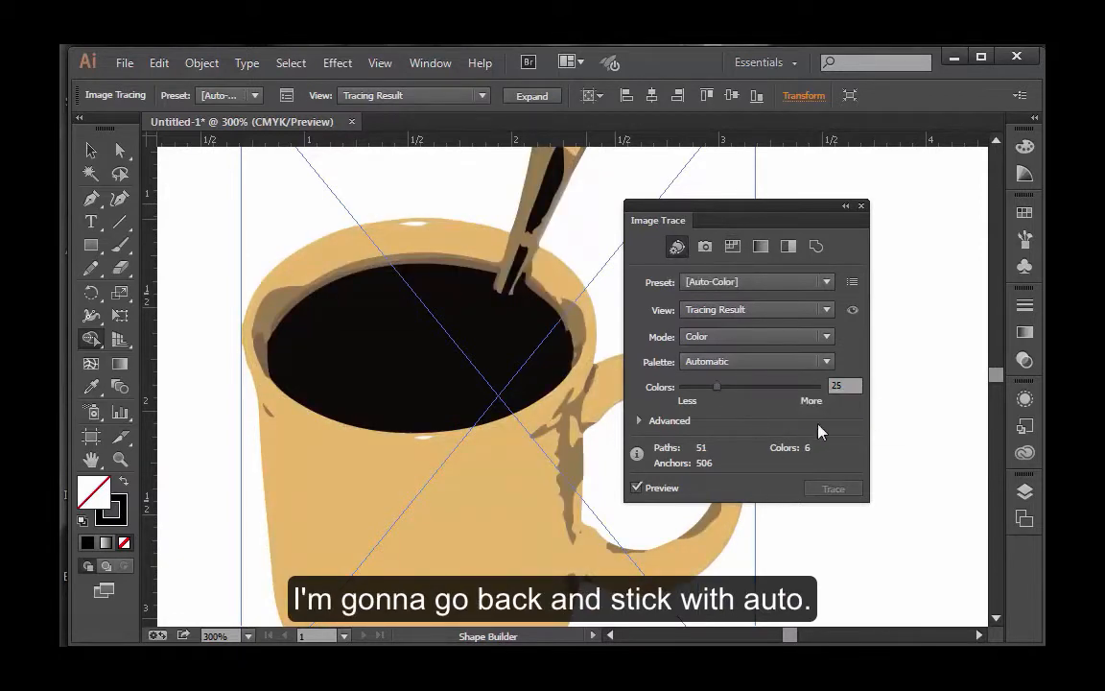
# Step: Set the tracing's color accuracy to 10 and close the Image Trace settings
pyautogui.moveTo(716, 388); pyautogui.dragTo(703, 395)
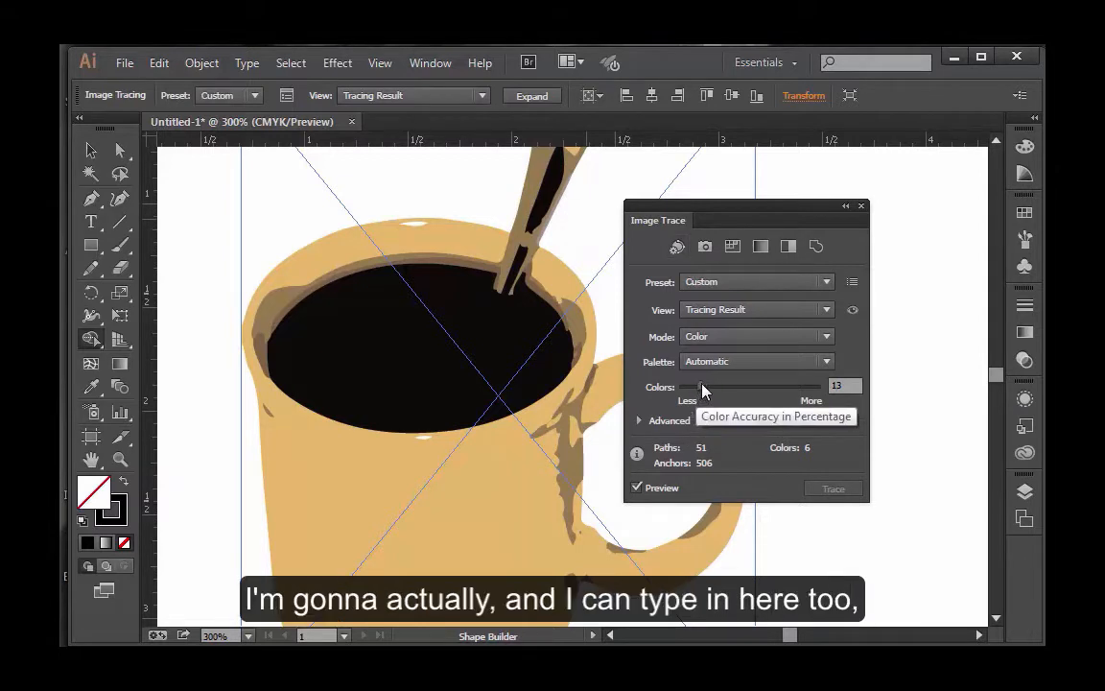
pyautogui.moveTo(700, 389); pyautogui.dragTo(698, 390)
pyautogui.write('10')
pyautogui.press('Return')
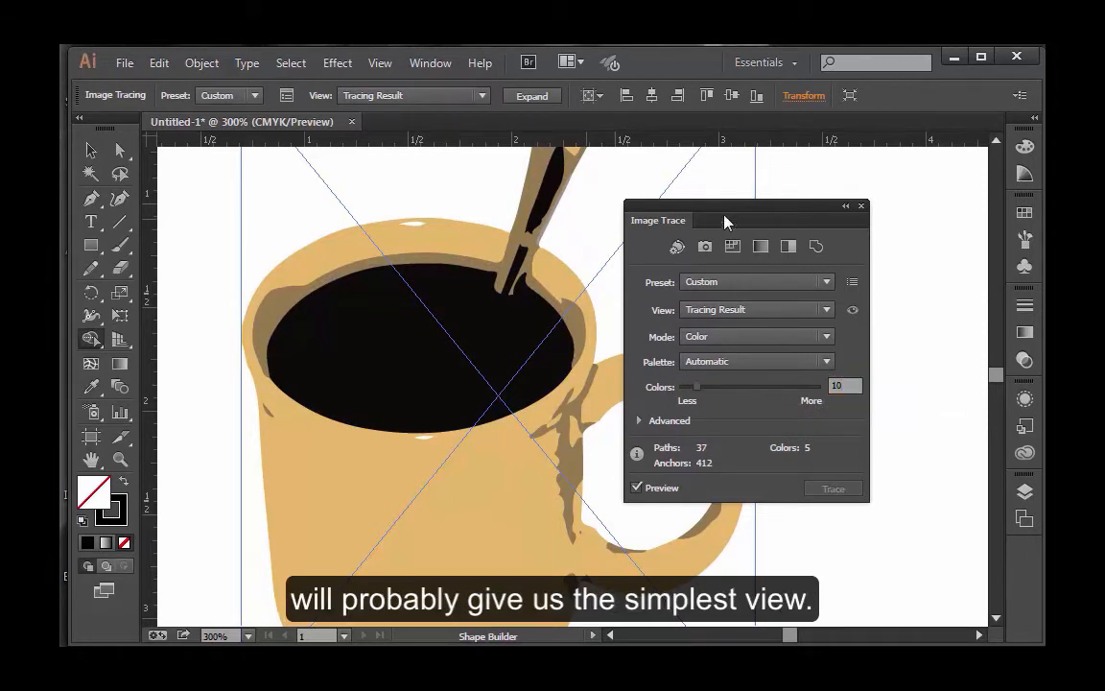
pyautogui.moveTo(729, 210); pyautogui.dragTo(733, 212)
pyautogui.click(864, 208)
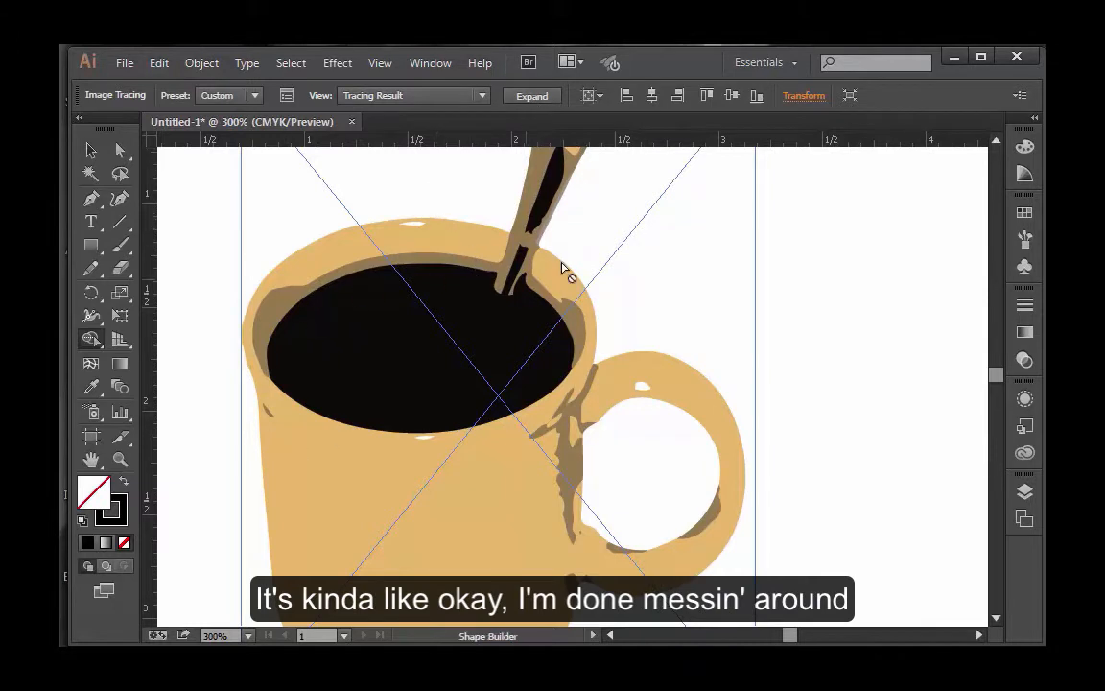
# Step: Expand the traced coffee mug into editable vector paths
pyautogui.click(533, 98)
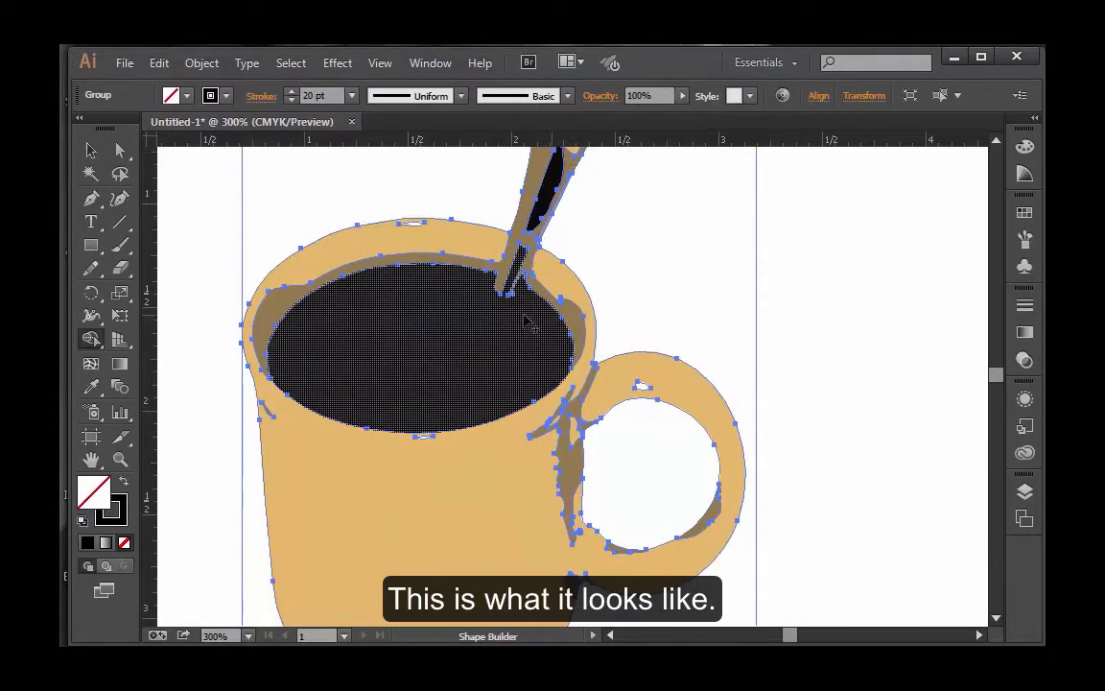
pyautogui.hotkey('ctrl', '-')
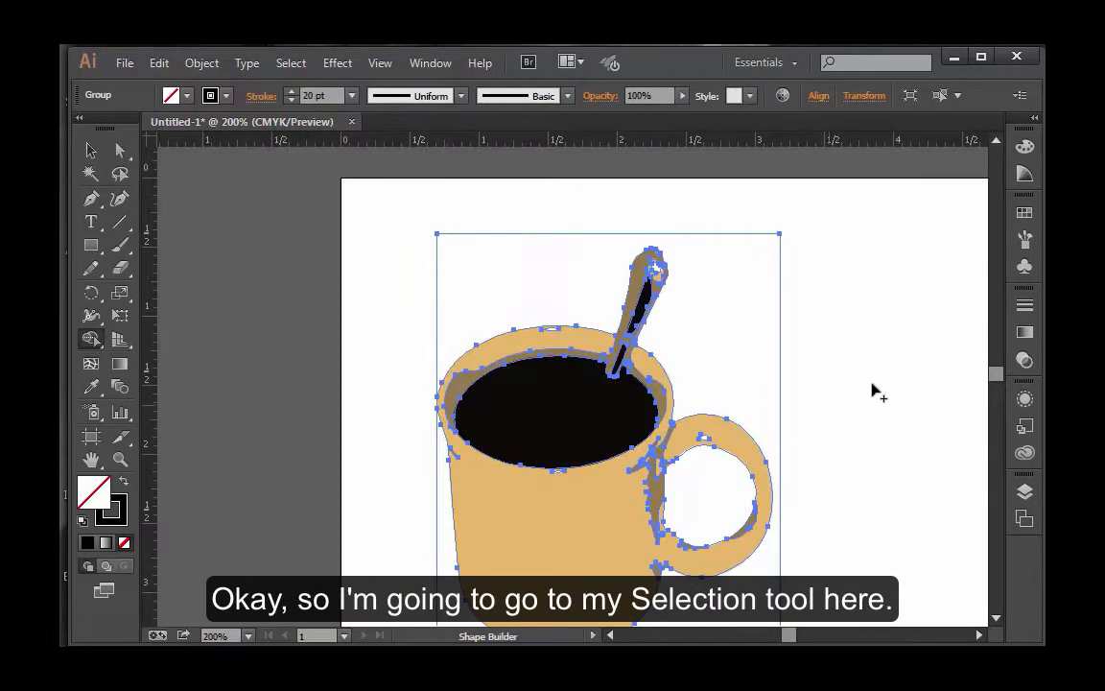
# Step: Ungroup the expanded mug artwork so its shapes can be selected separately, and clear the selection
pyautogui.click(90, 150)
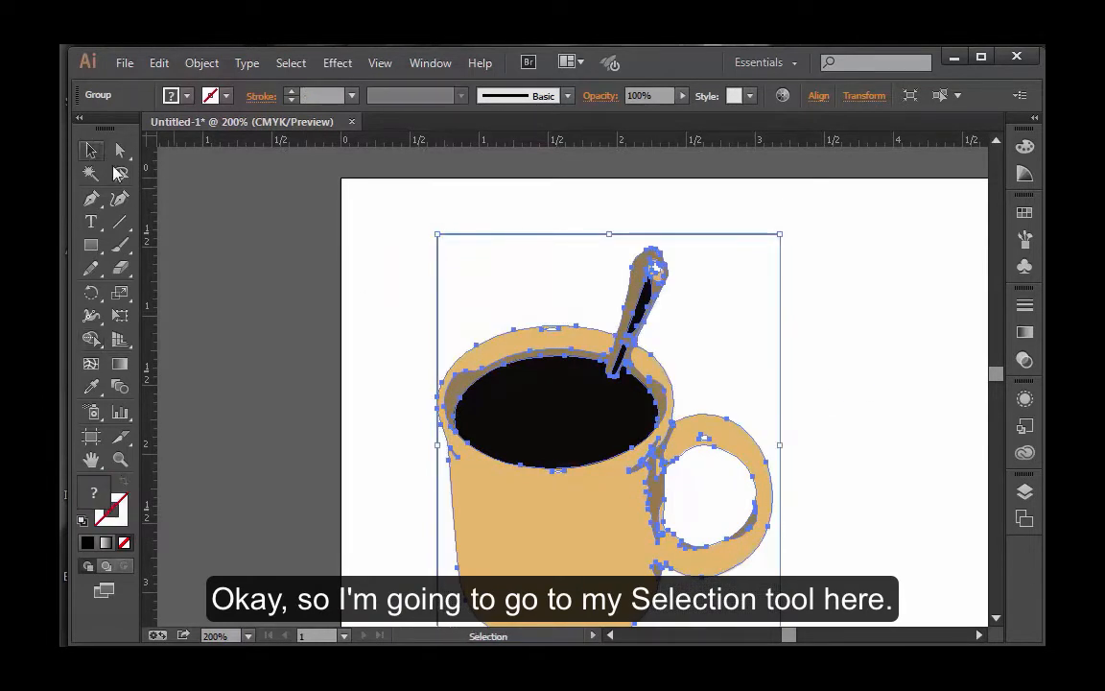
pyautogui.press('space')
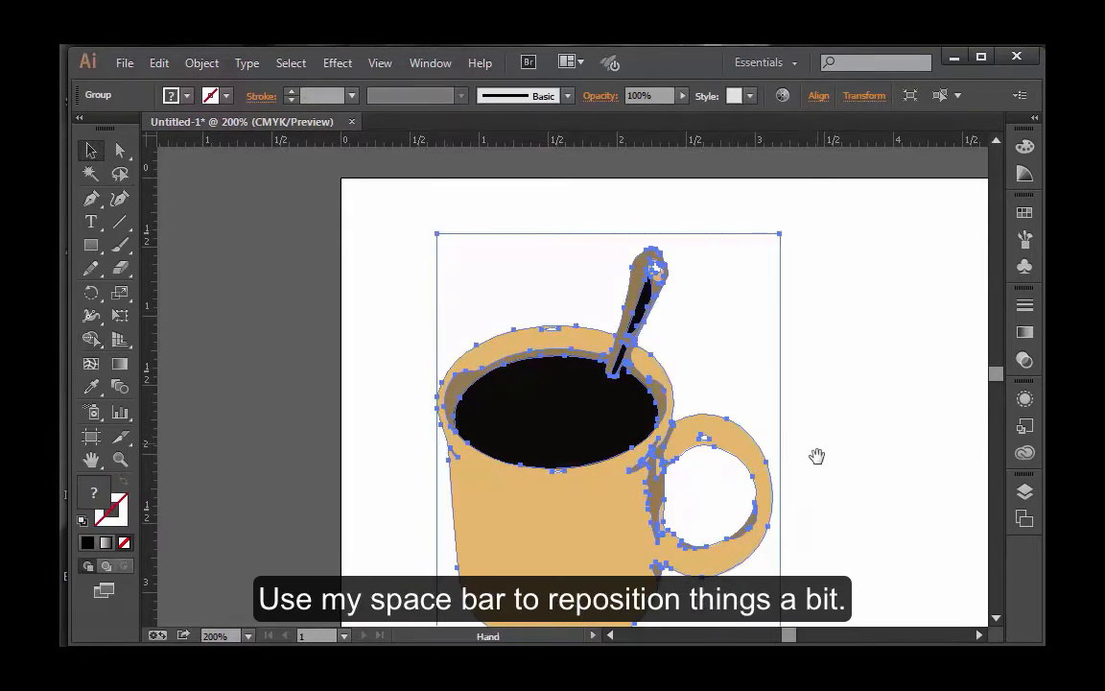
pyautogui.moveTo(816, 456); pyautogui.dragTo(629, 409)
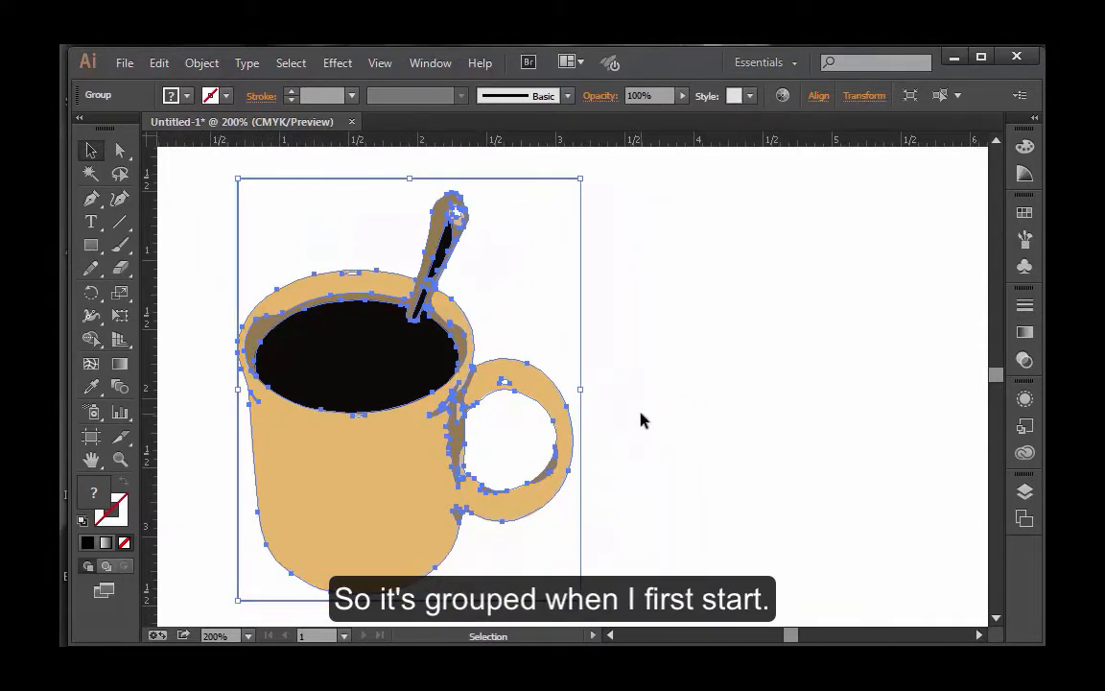
pyautogui.click(707, 399)
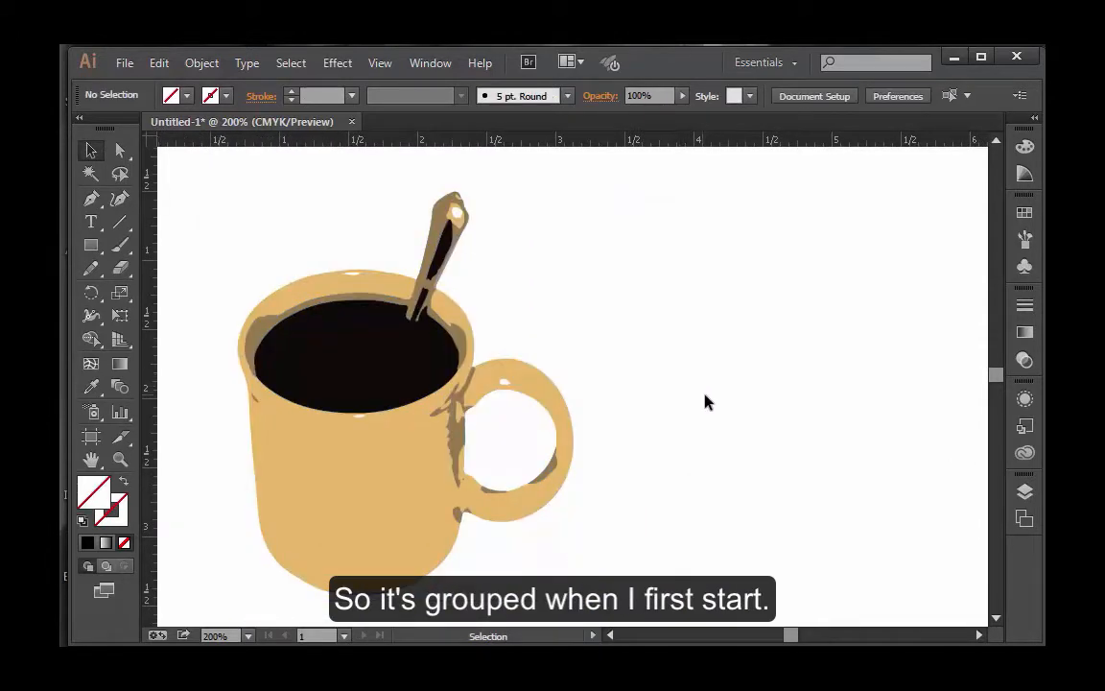
pyautogui.click(426, 507)
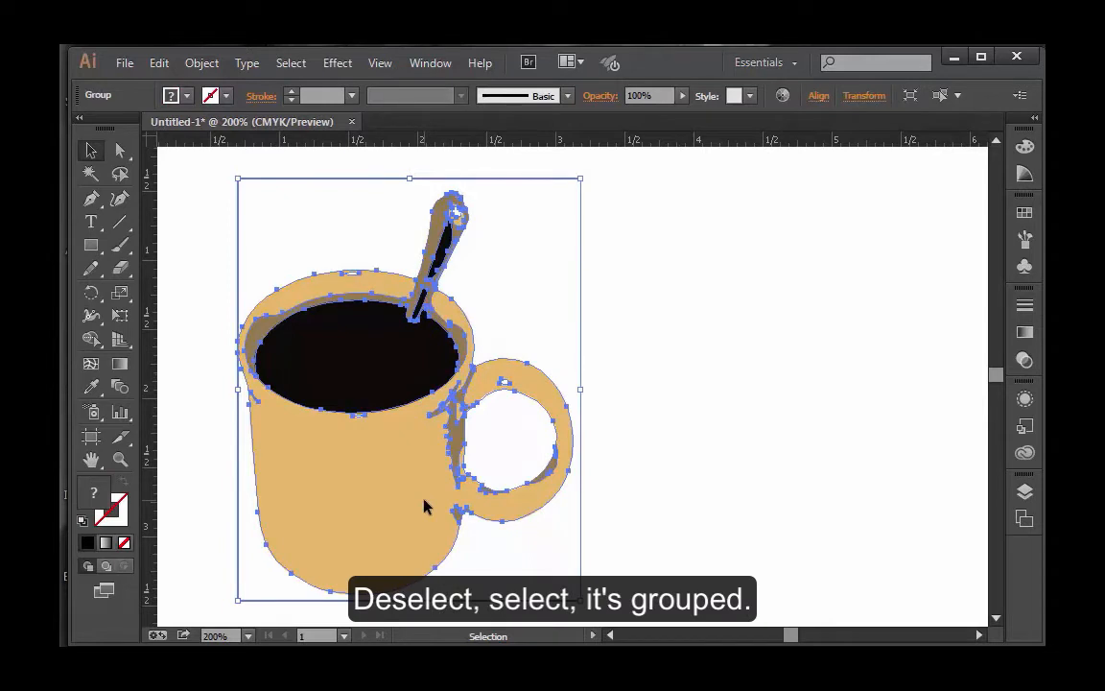
pyautogui.click(202, 63)
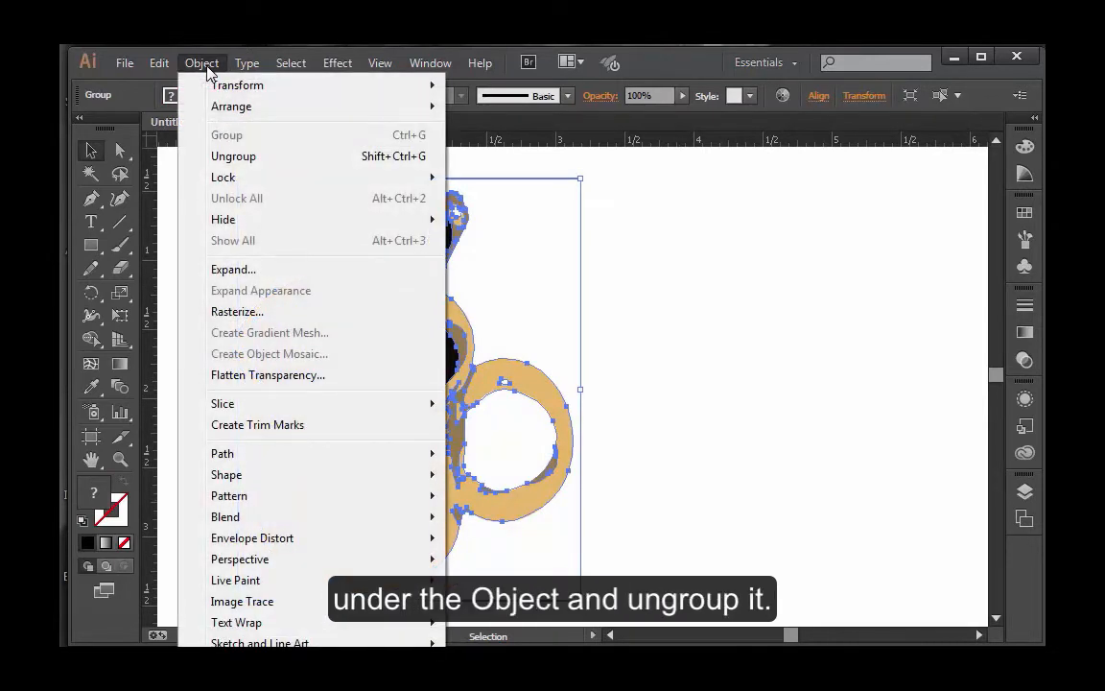
pyautogui.click(248, 158)
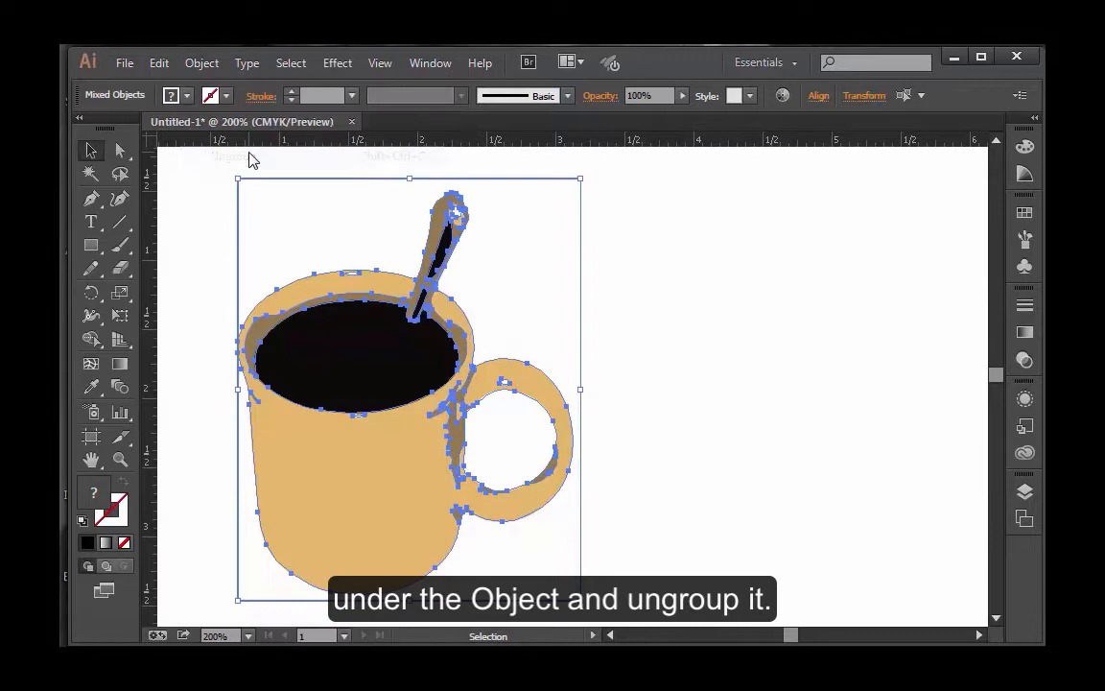
pyautogui.click(780, 346)
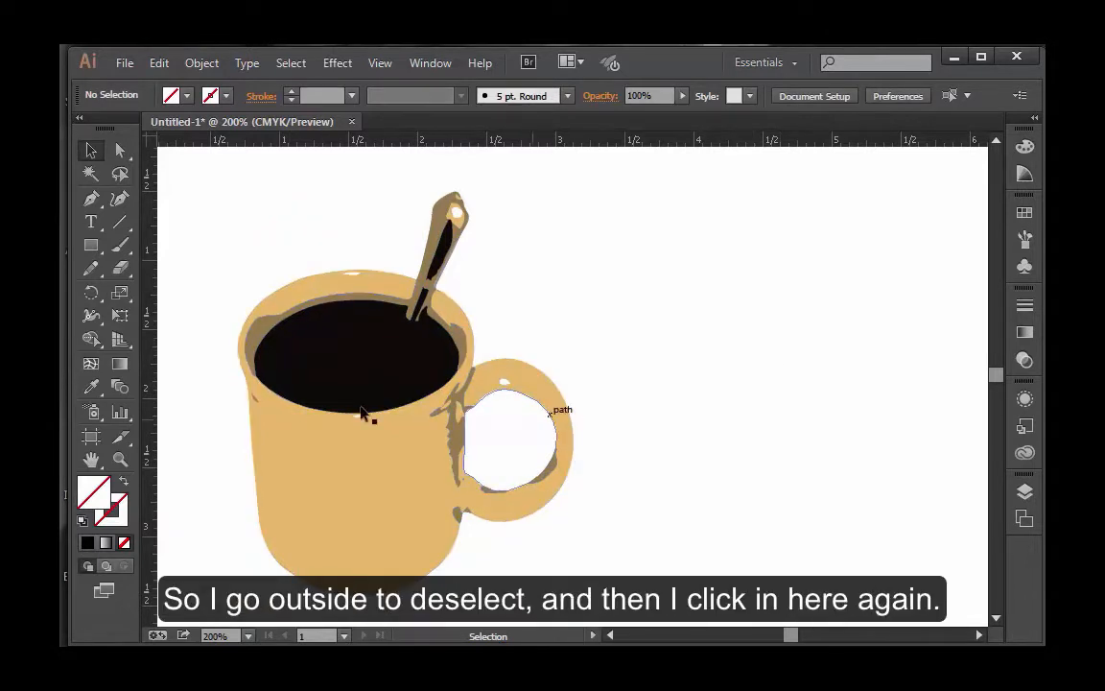
# Step: Bring the white background shape to the front, shift it across the mug, and delete it
pyautogui.click(322, 369)
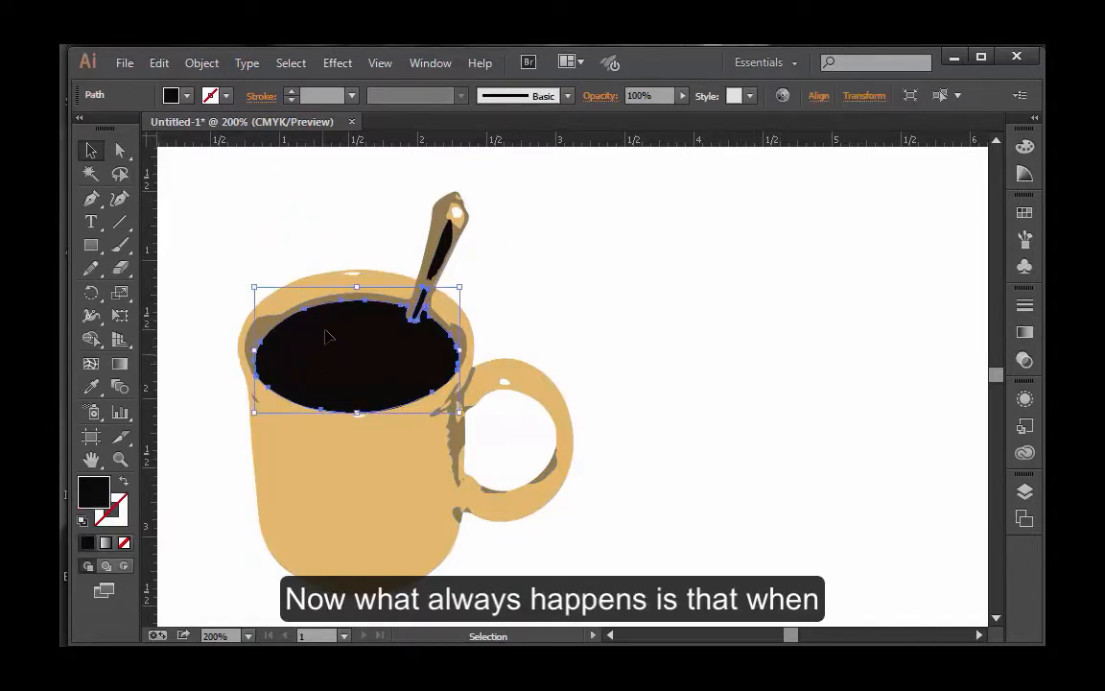
pyautogui.click(362, 232)
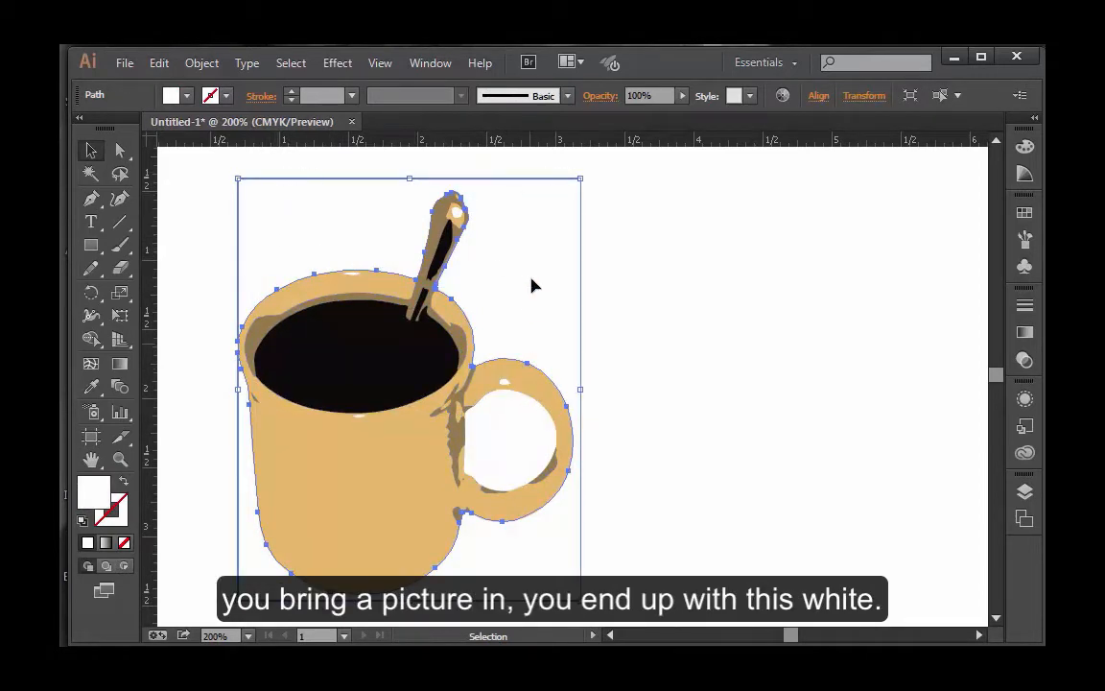
pyautogui.moveTo(533, 286); pyautogui.dragTo(619, 316)
pyautogui.rightClick(612, 316)
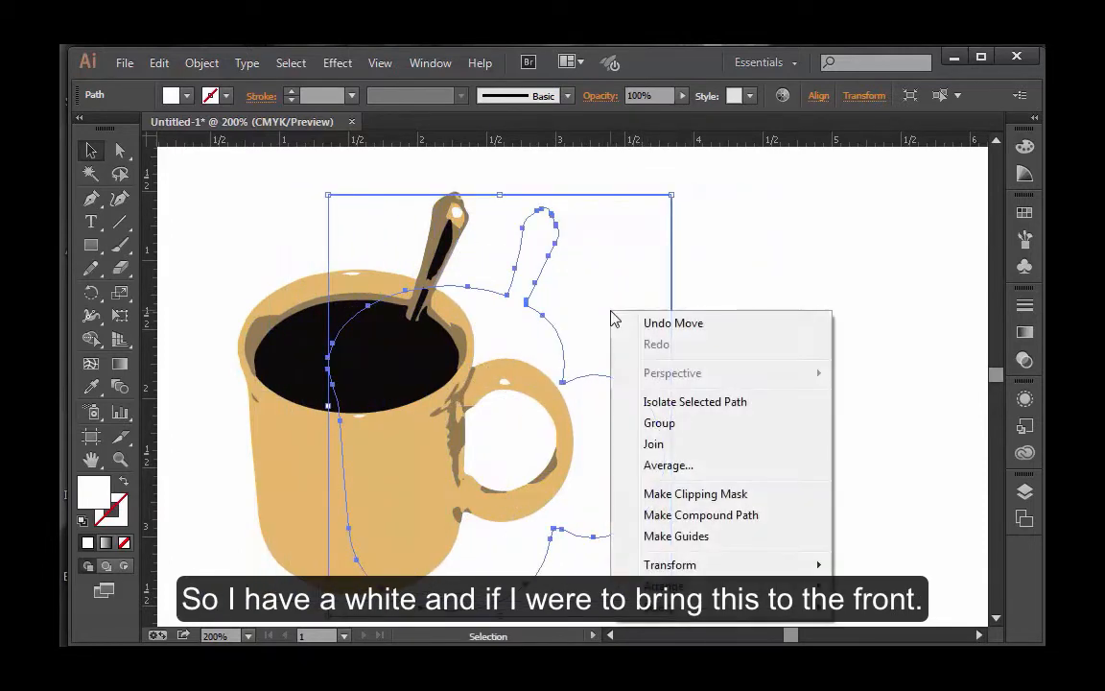
pyautogui.moveTo(671, 585)
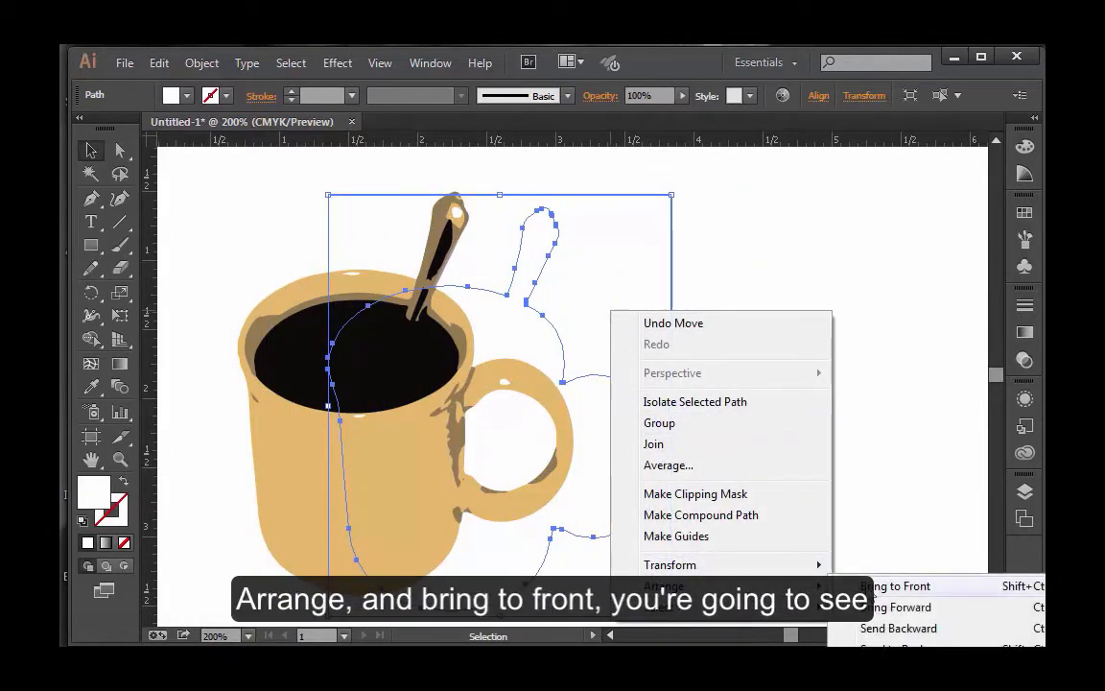
pyautogui.click(866, 585)
pyautogui.moveTo(586, 300); pyautogui.dragTo(520, 310)
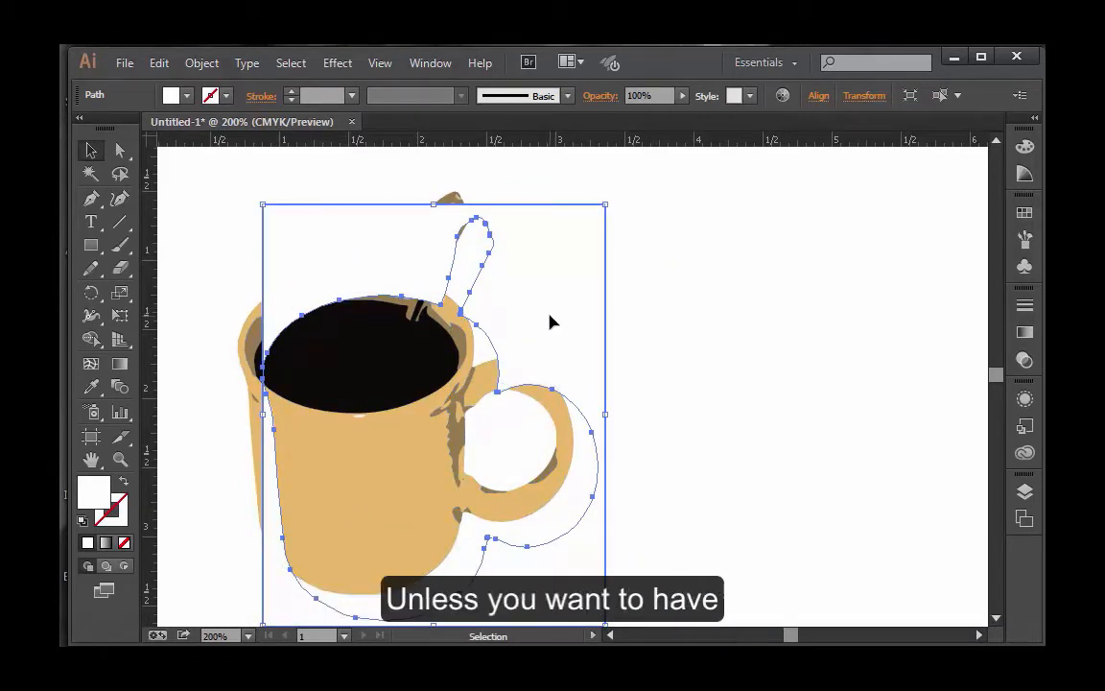
pyautogui.press('Delete')
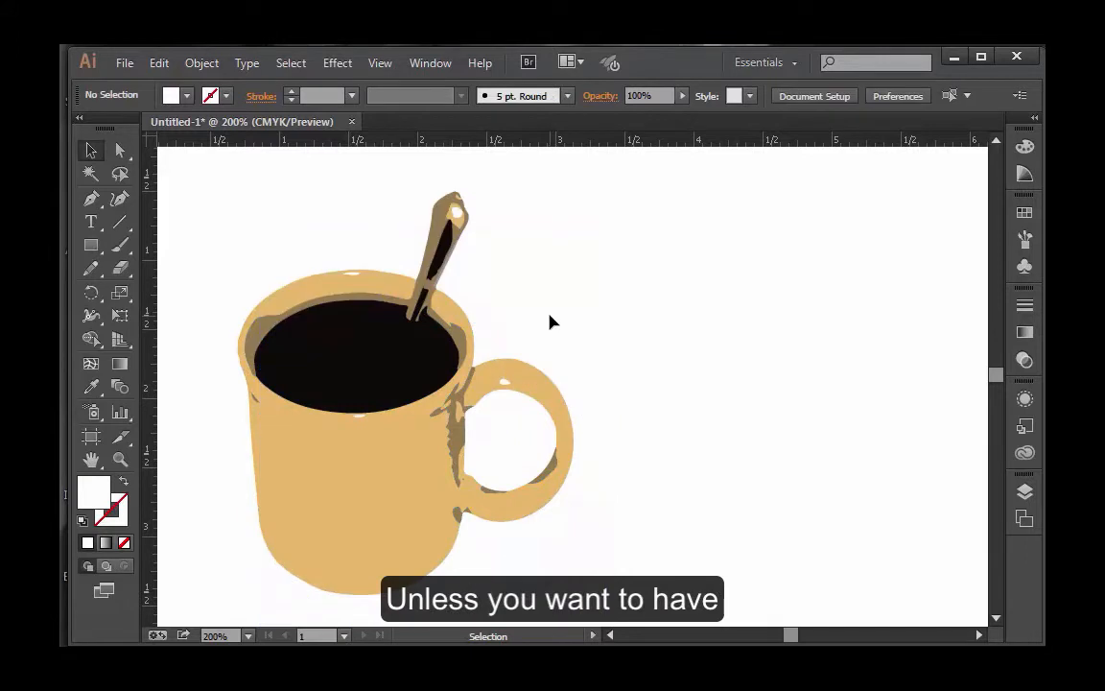
# Step: Recolor the tan mug body to coral by raising its fill's magenta value to 53%
pyautogui.click(403, 441)
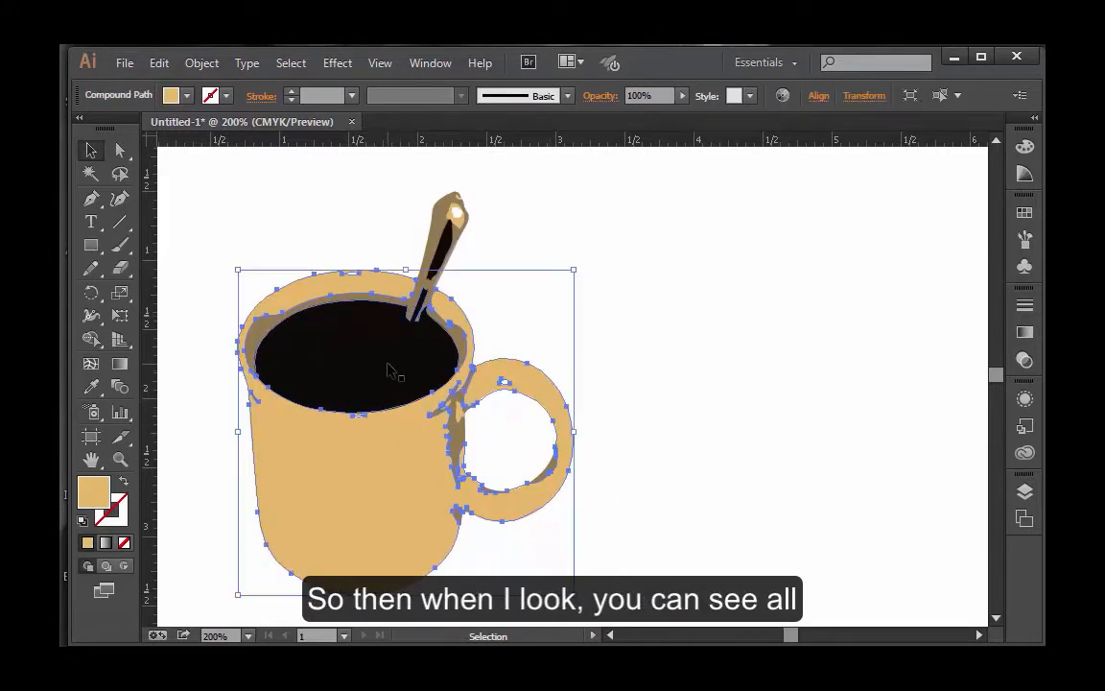
pyautogui.click(389, 370)
pyautogui.click(447, 260)
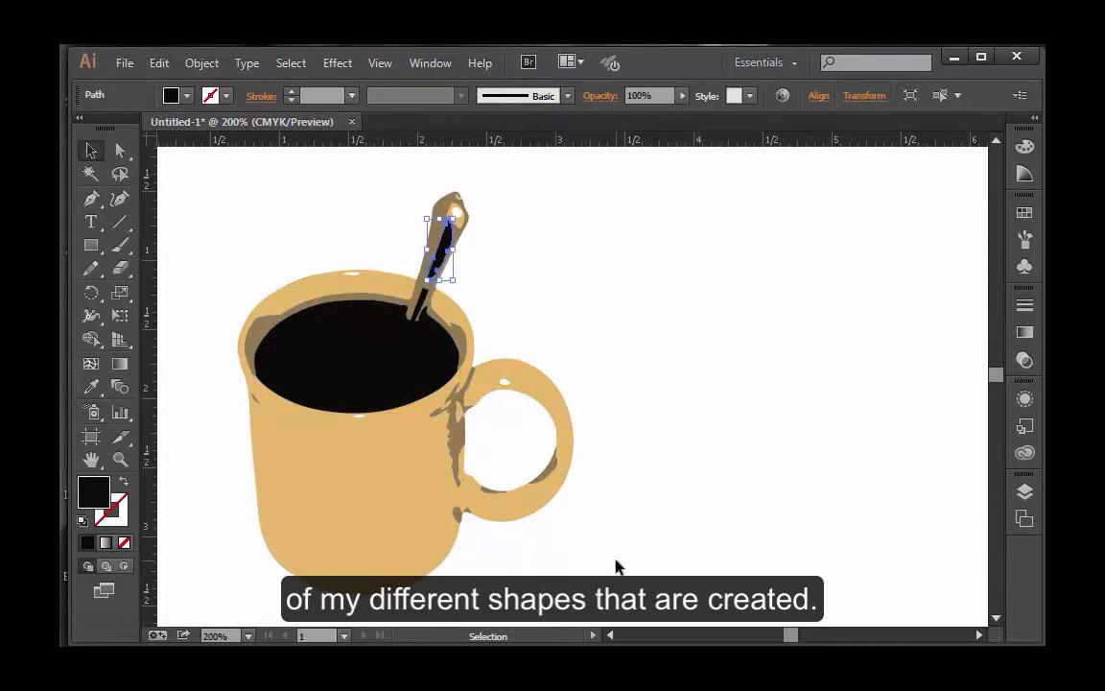
pyautogui.click(361, 527)
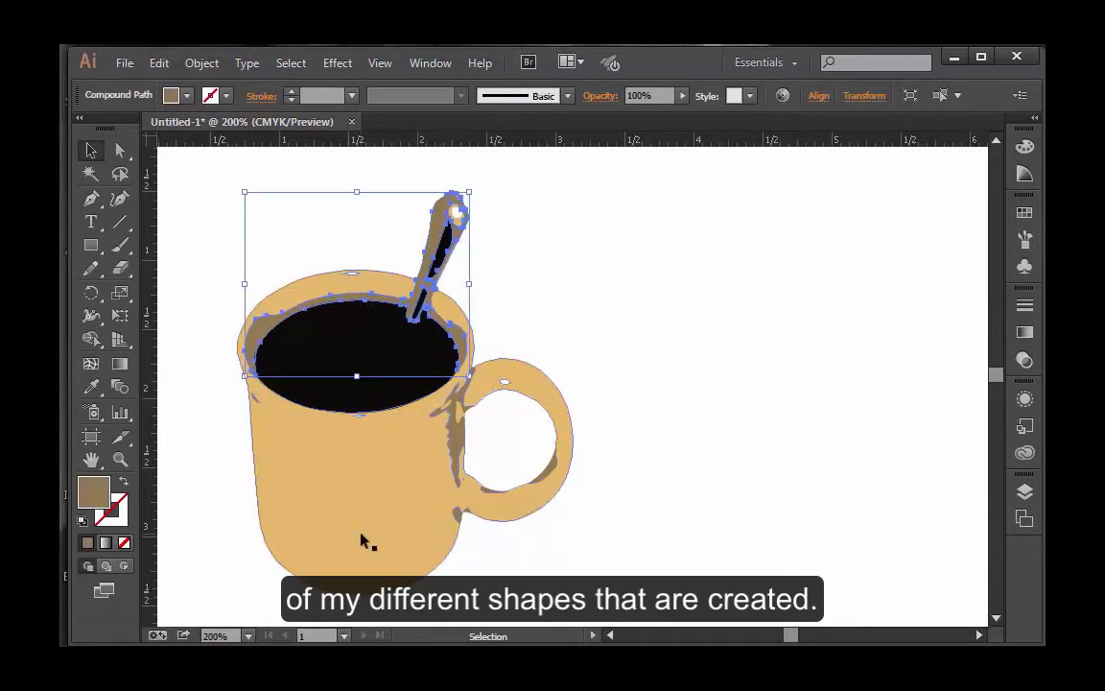
pyautogui.click(1025, 174)
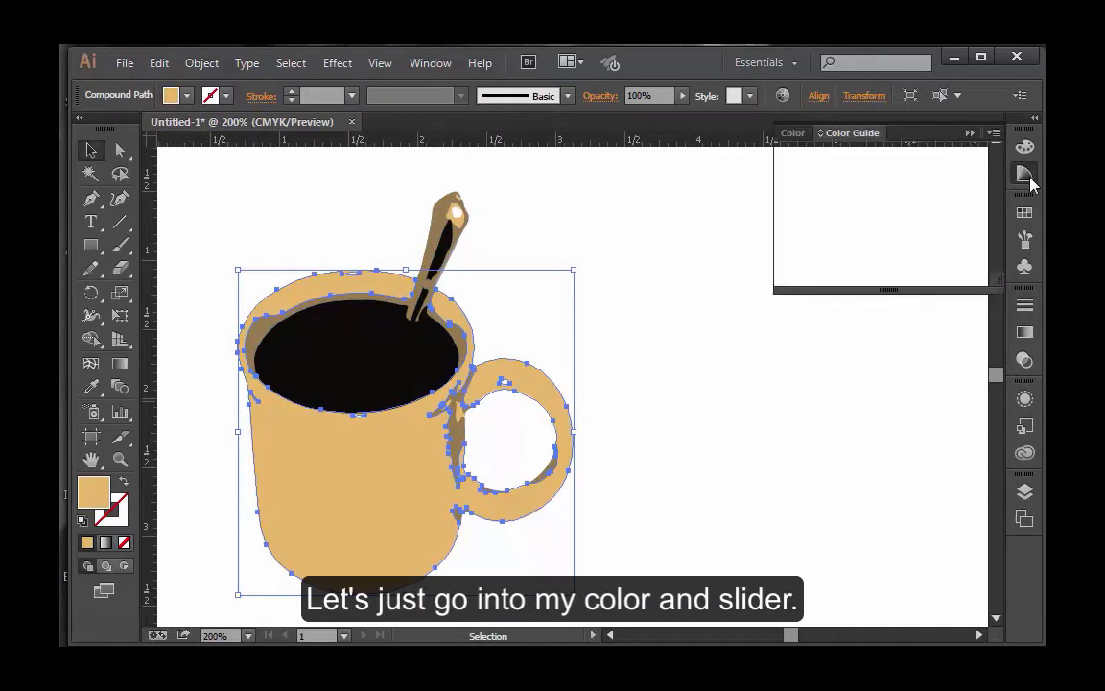
pyautogui.click(795, 133)
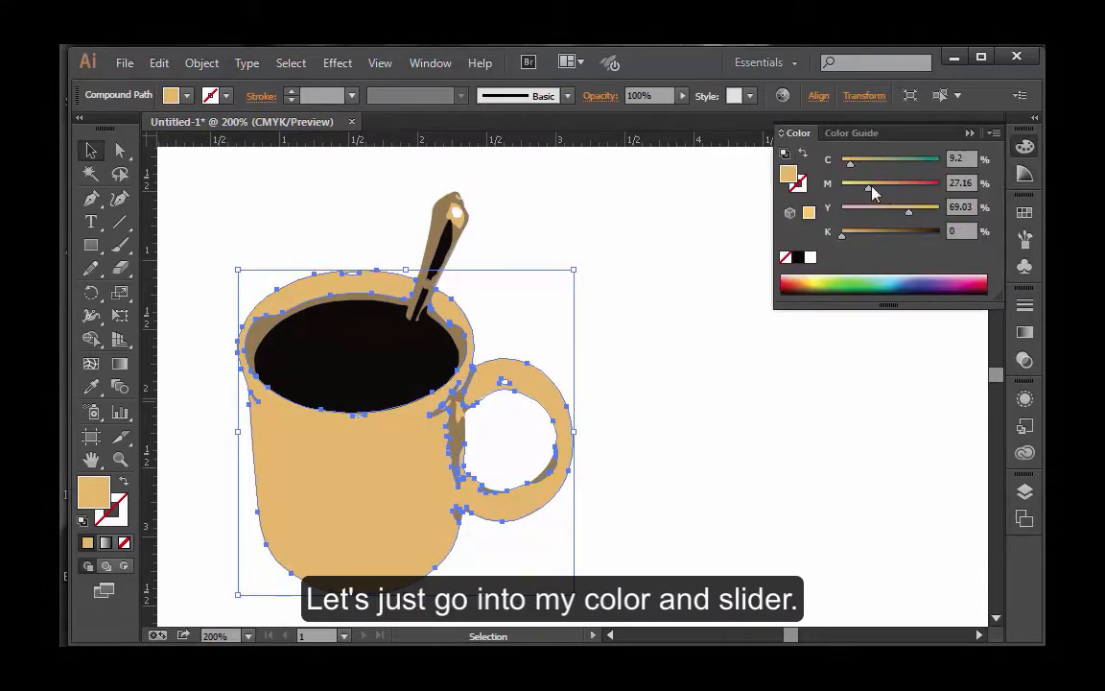
pyautogui.moveTo(868, 188); pyautogui.dragTo(893, 190)
pyautogui.click(693, 401)
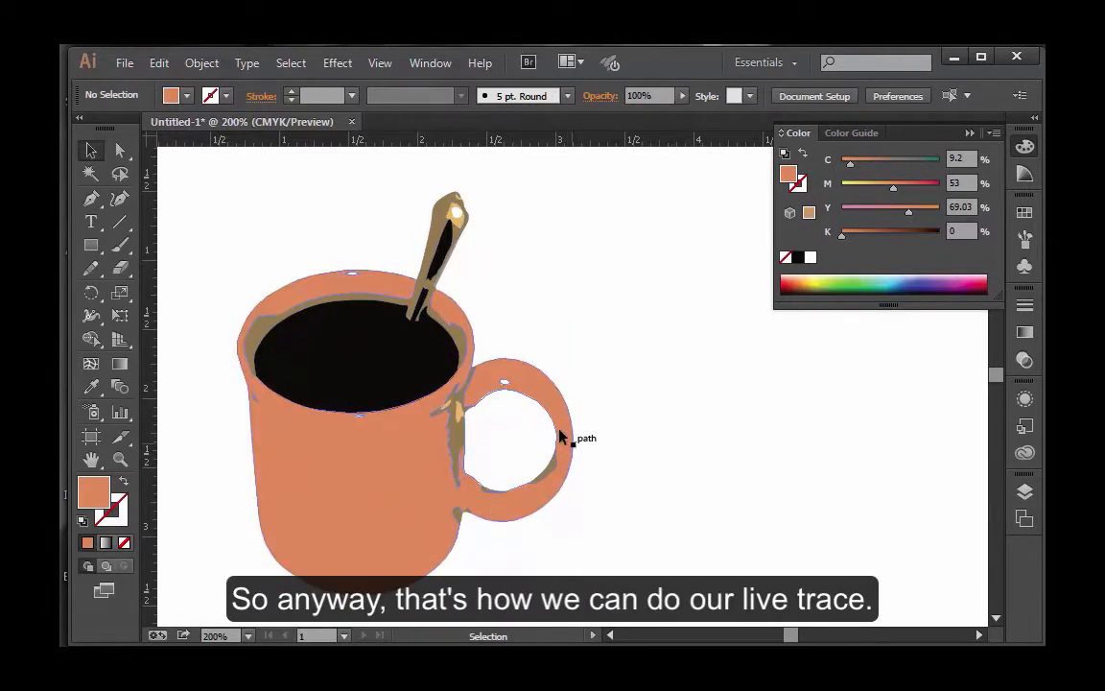
pyautogui.click(971, 133)
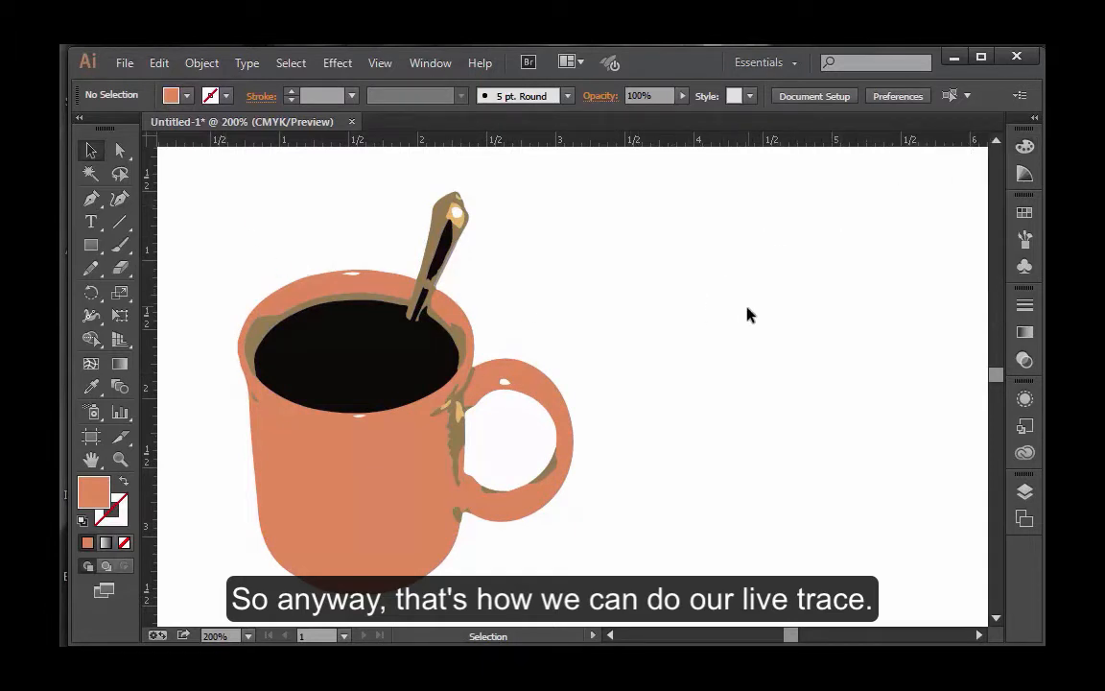
# Step: Draw two separate coral rectangles side by side in the empty artboard area to the right of the mug
pyautogui.press('space')
pyautogui.moveTo(764, 326); pyautogui.dragTo(373, 322)
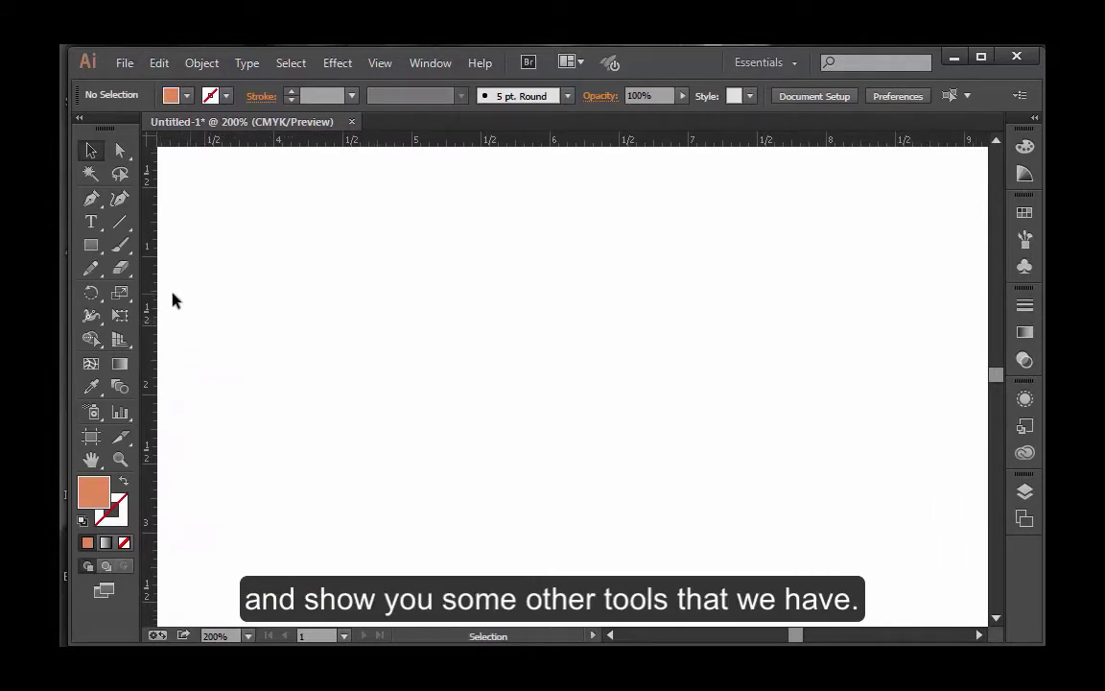
pyautogui.click(91, 244)
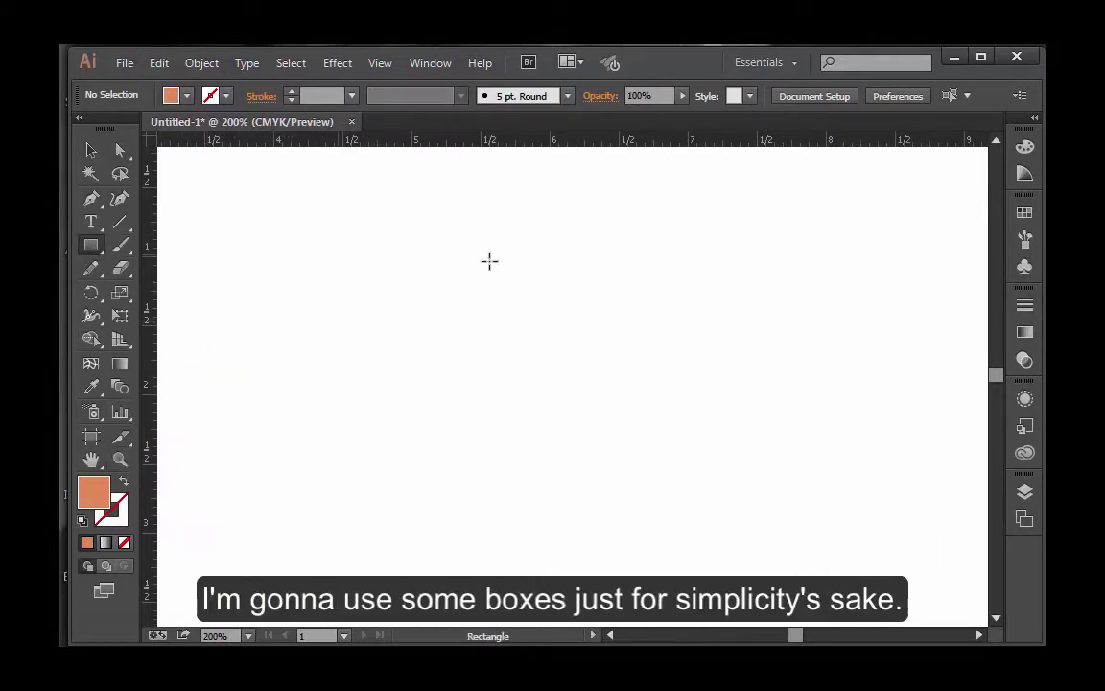
pyautogui.moveTo(424, 223)
pyautogui.mouseDown()
pyautogui.moveTo(543, 368)
pyautogui.moveTo(583, 364)
pyautogui.mouseUp()
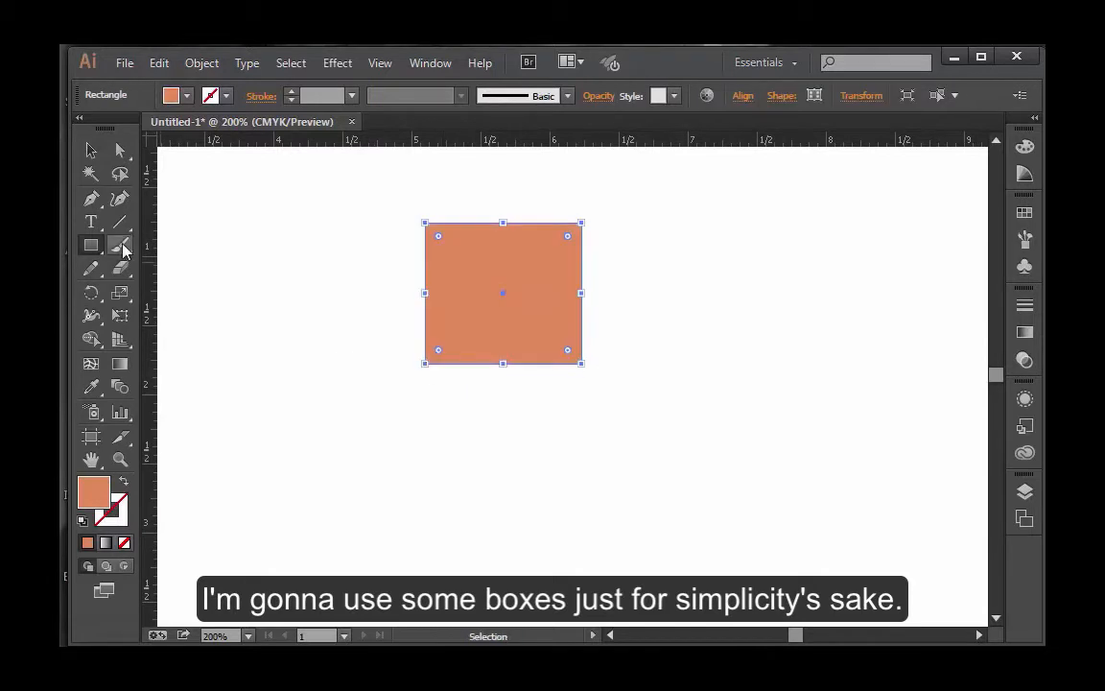
pyautogui.click(91, 245)
pyautogui.moveTo(650, 227); pyautogui.dragTo(822, 373)
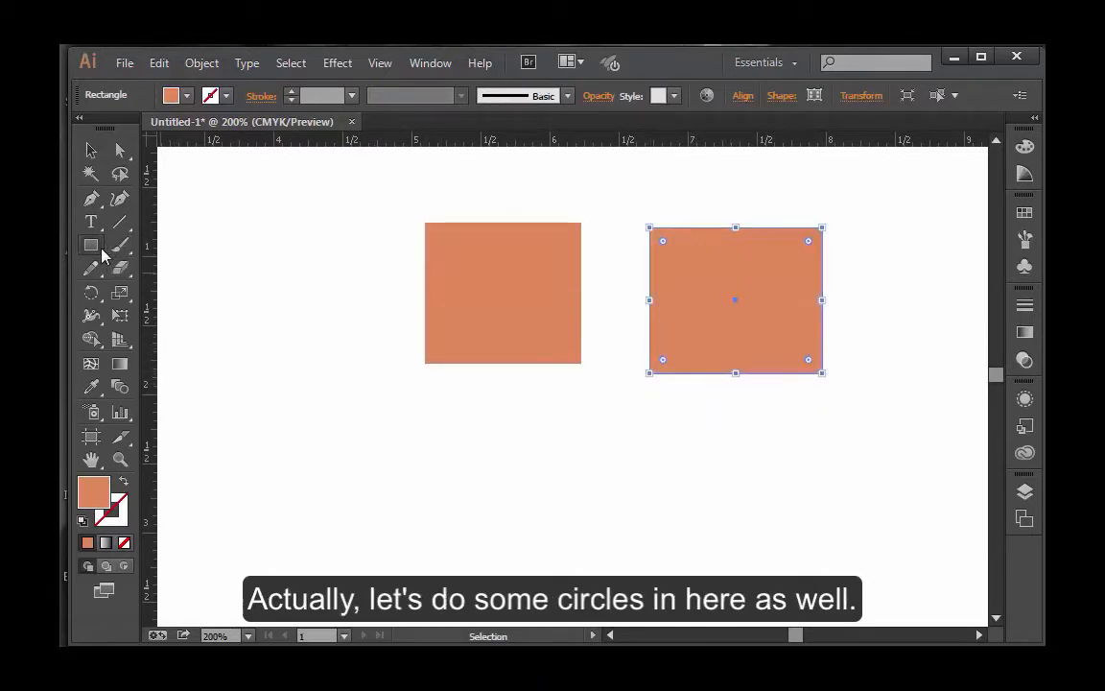
# Step: Draw a circle overlapping the lower-left corner of the right rectangle and fill it with an orange swatch
pyautogui.moveTo(102, 249); pyautogui.dragTo(156, 291)
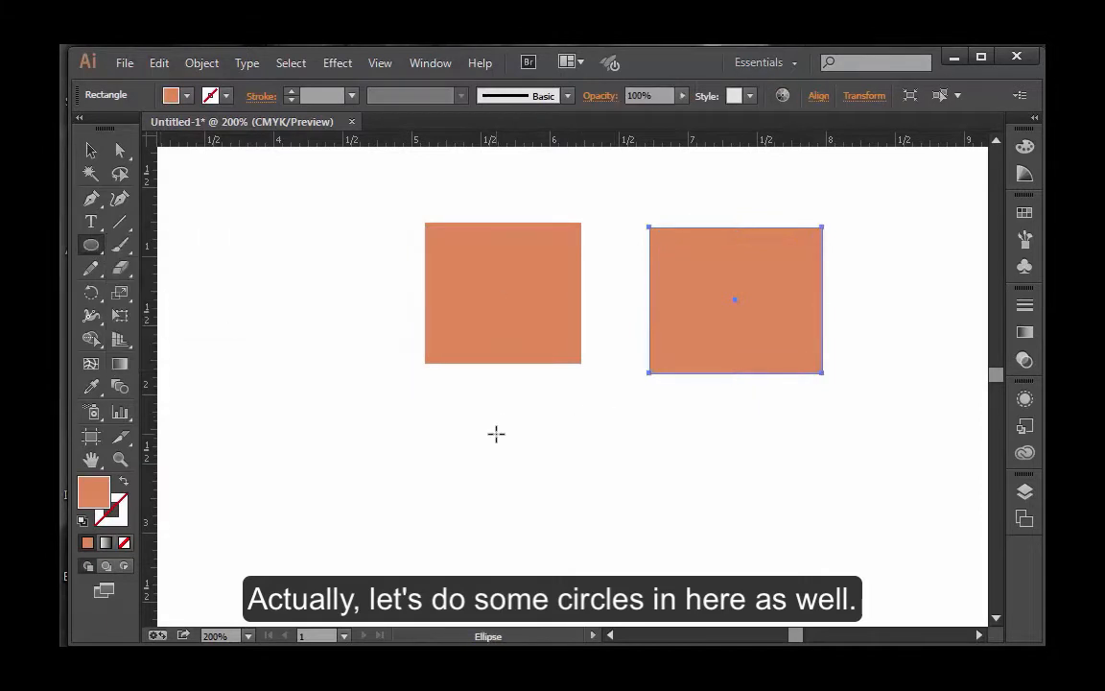
pyautogui.moveTo(573, 494); pyautogui.dragTo(678, 338)
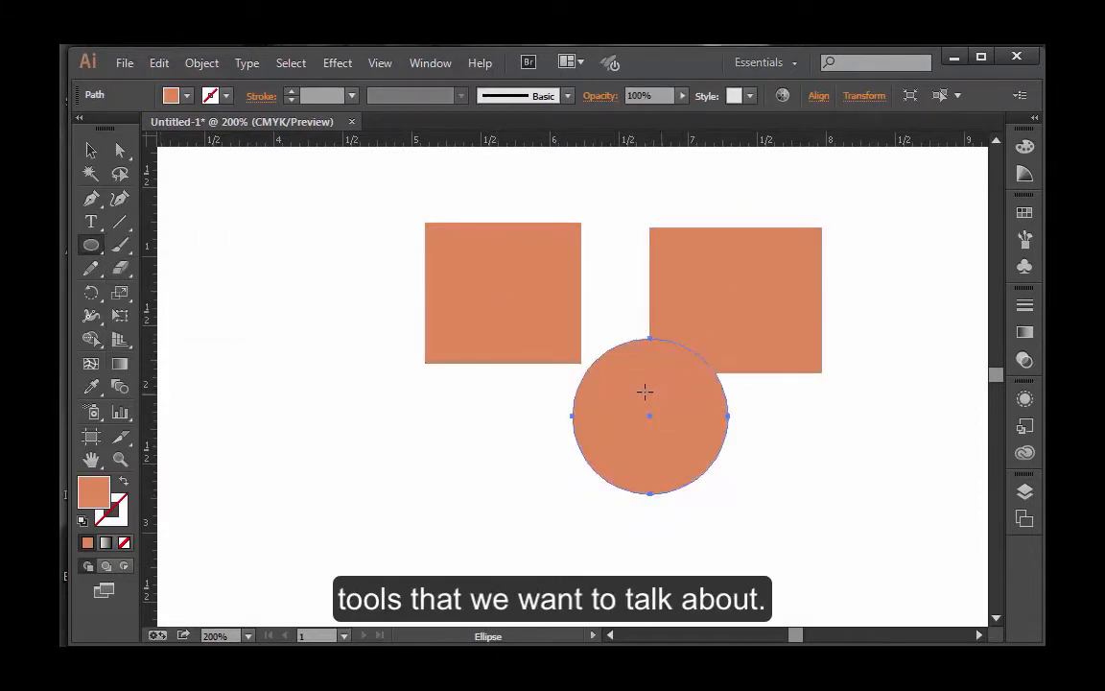
pyautogui.click(1024, 212)
pyautogui.click(959, 254)
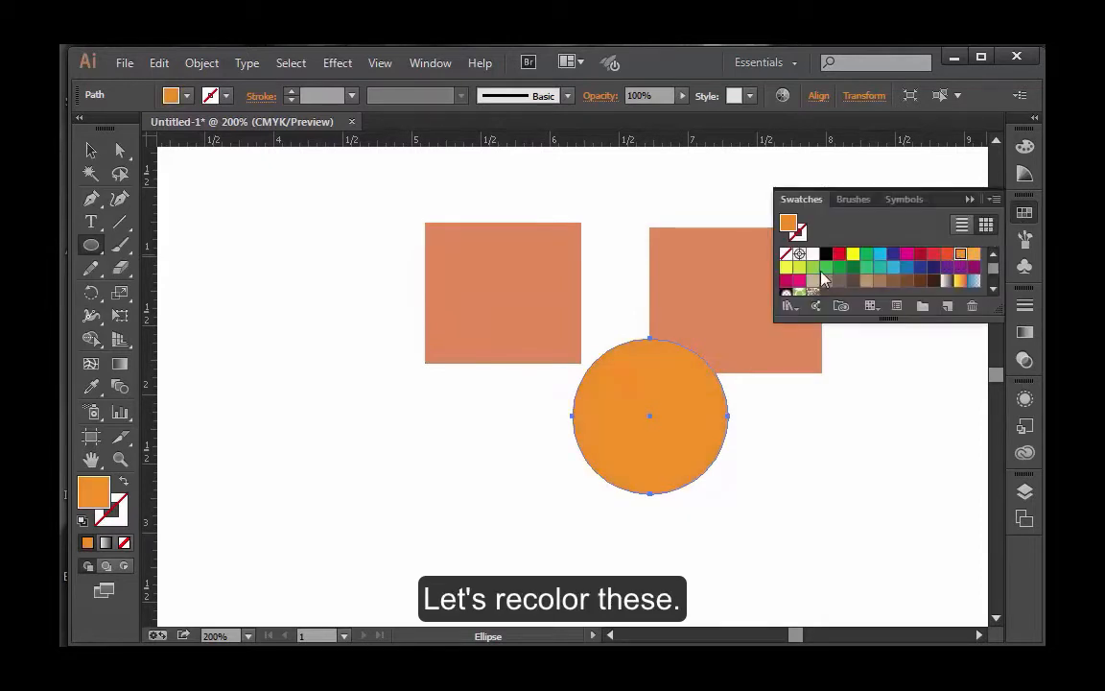
# Step: Fill the left rectangle with the bright cyan-blue swatch and clear the selection
pyautogui.click(90, 150)
pyautogui.click(463, 293)
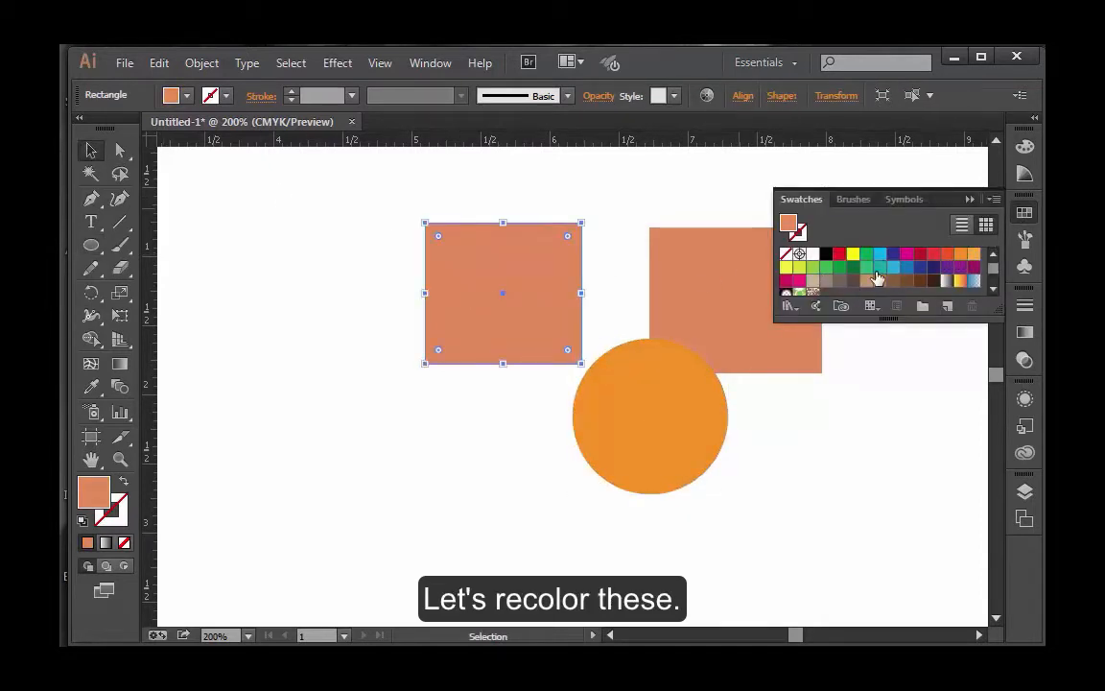
pyautogui.click(881, 254)
pyautogui.click(758, 442)
# Step: Move the orange circle up and left so it overlaps the inner lower corners of both rectangles
pyautogui.moveTo(653, 432); pyautogui.dragTo(607, 406)
pyautogui.click(715, 449)
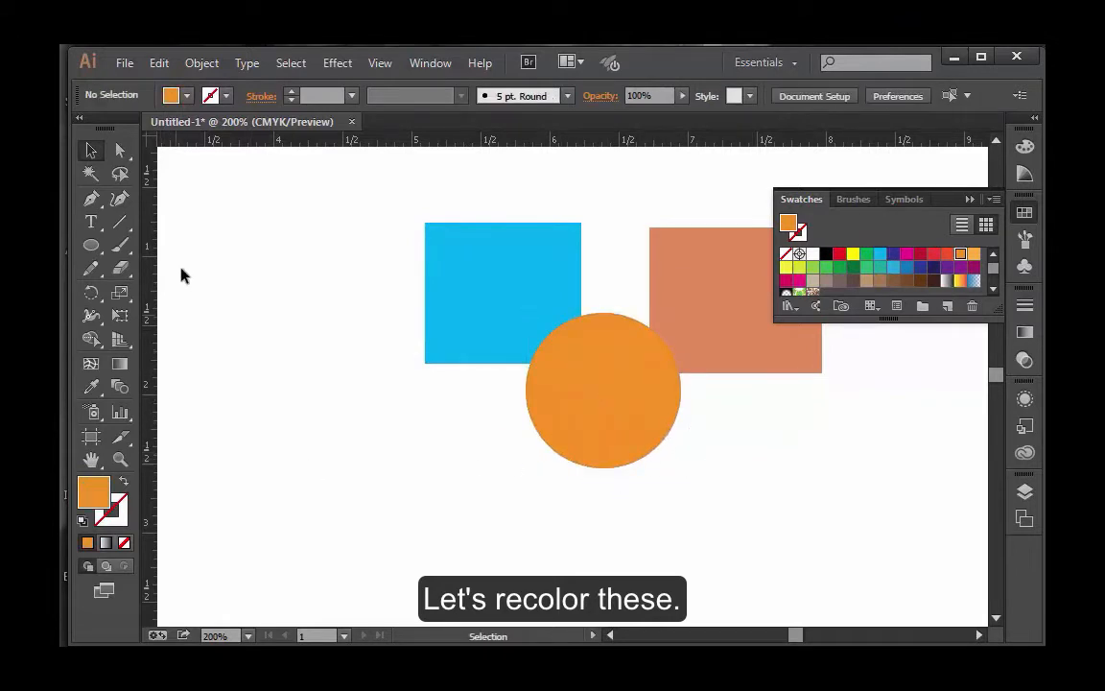
pyautogui.click(968, 199)
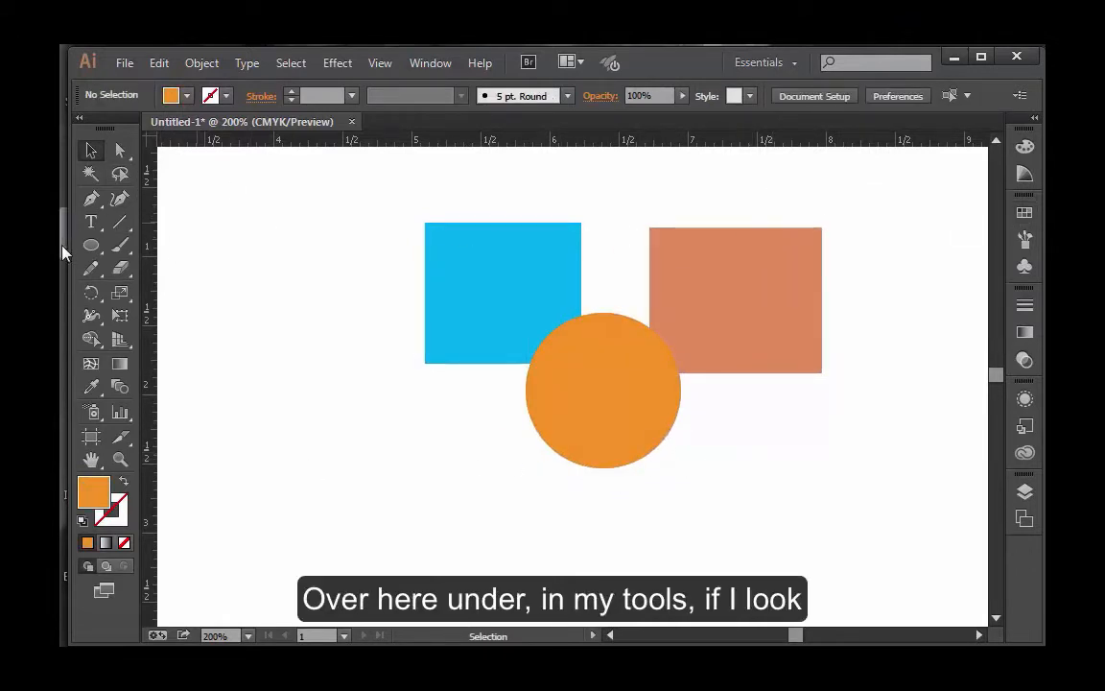
# Step: Select both rectangles and the circle, and merge the blue rectangle with the orange circle using the Shape Builder tool
pyautogui.click(94, 341)
pyautogui.moveTo(102, 350)
pyautogui.mouseDown()
pyautogui.moveTo(126, 336)
pyautogui.moveTo(148, 347)
pyautogui.mouseUp()
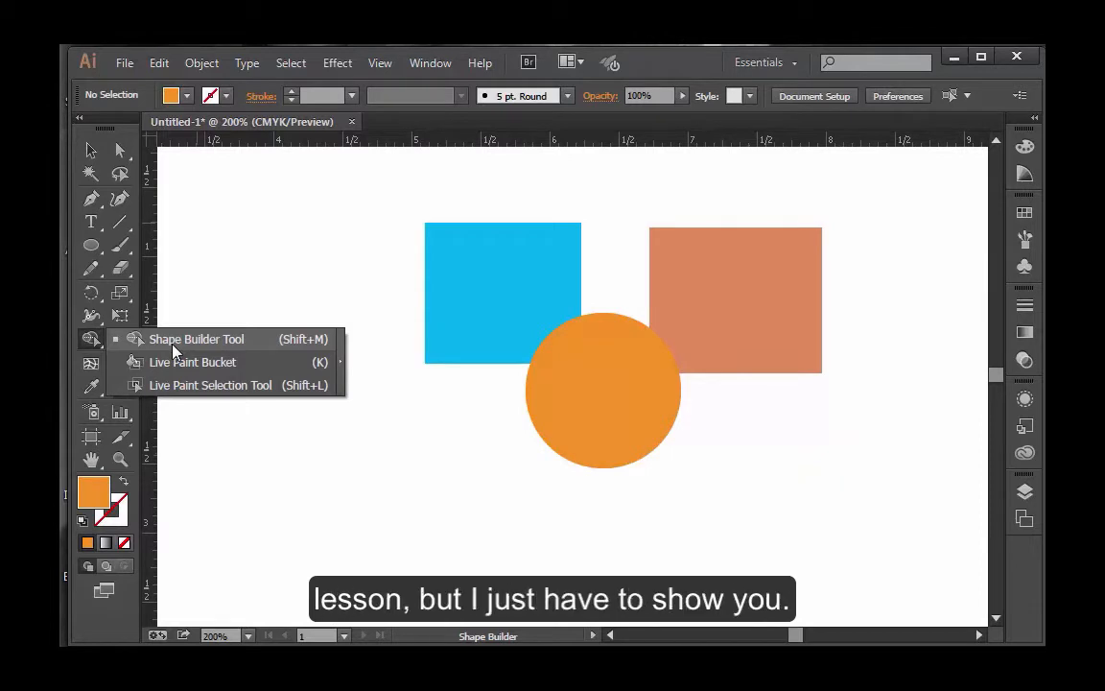
pyautogui.click(172, 345)
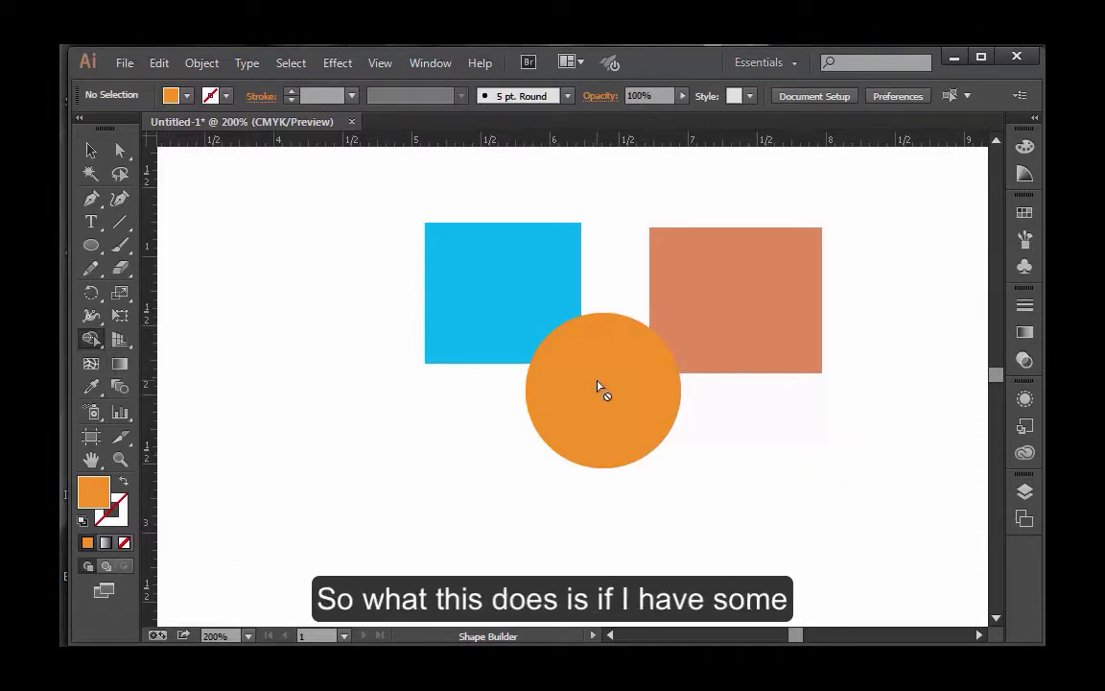
pyautogui.click(90, 149)
pyautogui.moveTo(330, 268); pyautogui.dragTo(662, 422)
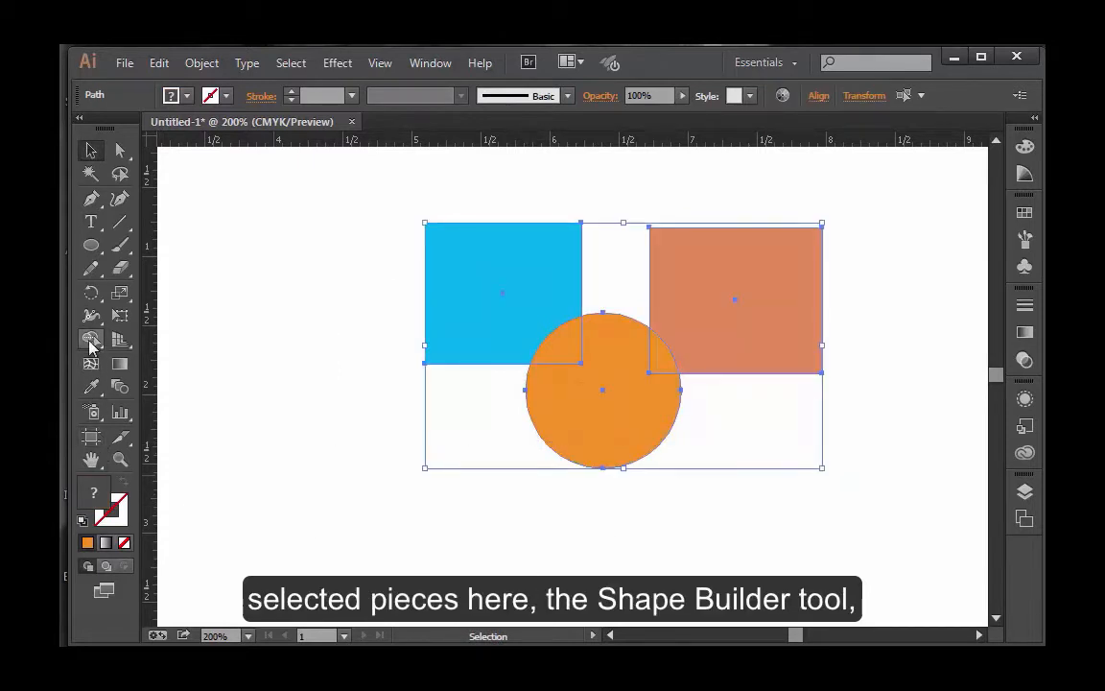
pyautogui.click(92, 341)
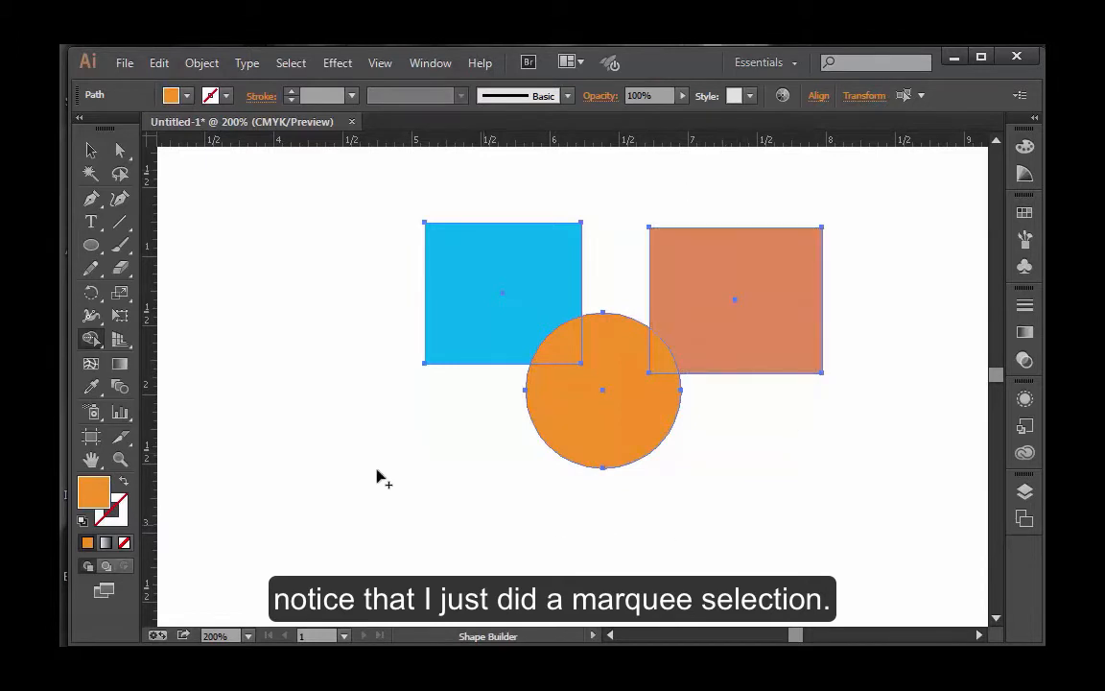
pyautogui.click(93, 343)
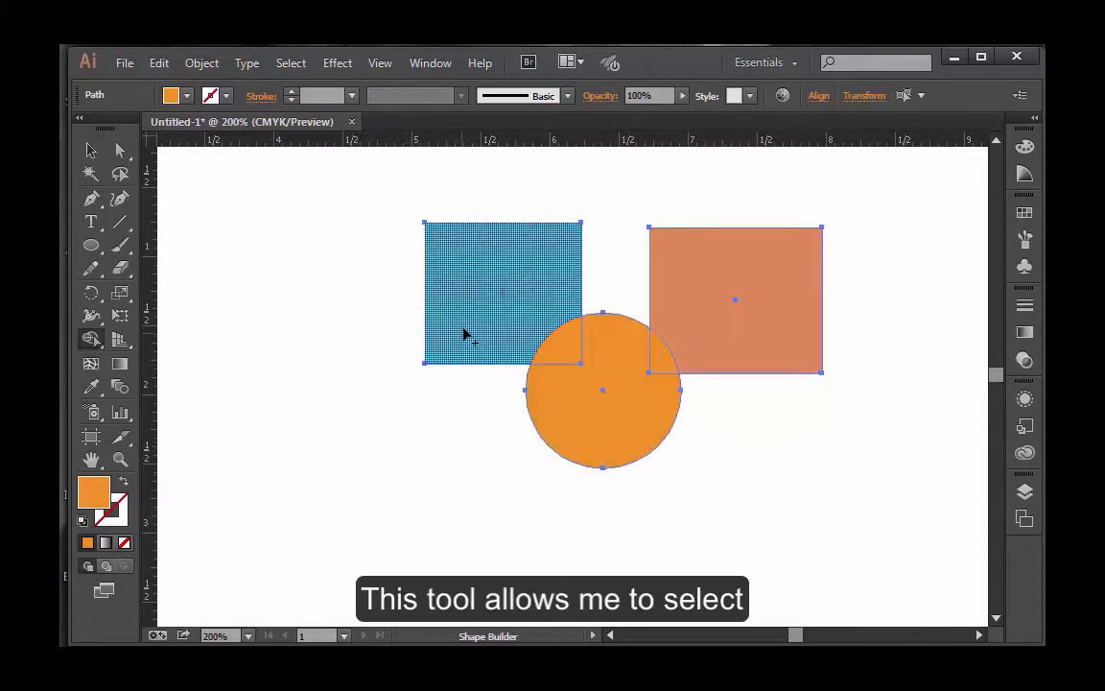
pyautogui.moveTo(462, 324)
pyautogui.mouseDown()
pyautogui.moveTo(548, 337)
pyautogui.moveTo(595, 365)
pyautogui.mouseUp()
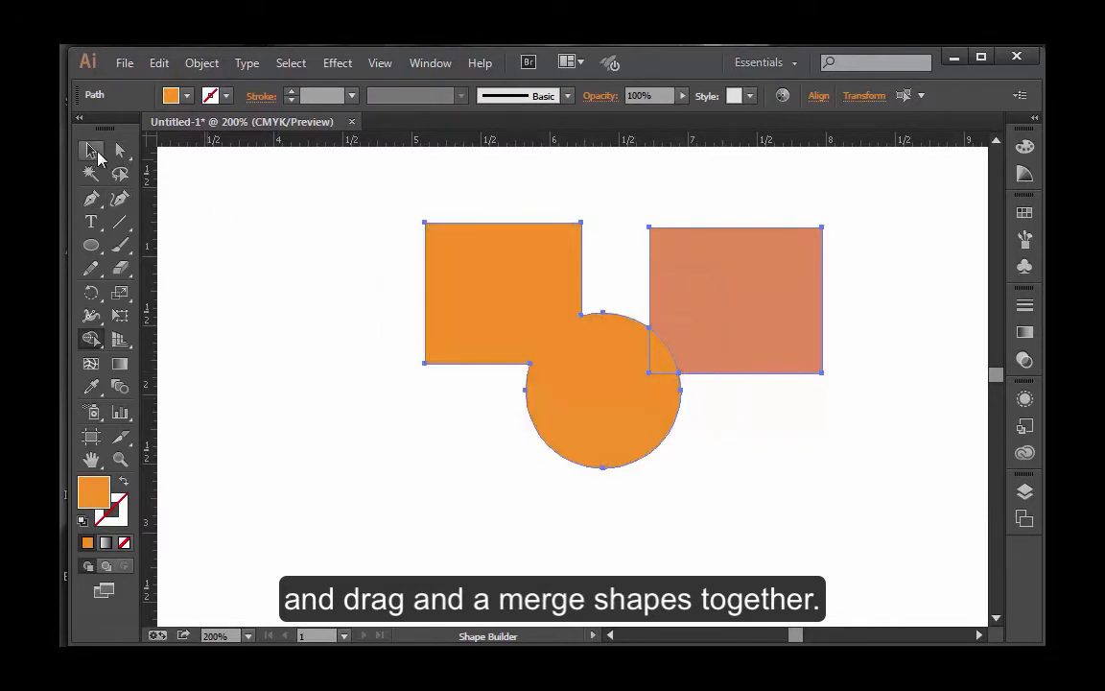
# Step: Clear the selection and move the merged orange shape left and slightly down, away from the coral rectangle
pyautogui.click(90, 150)
pyautogui.click(380, 333)
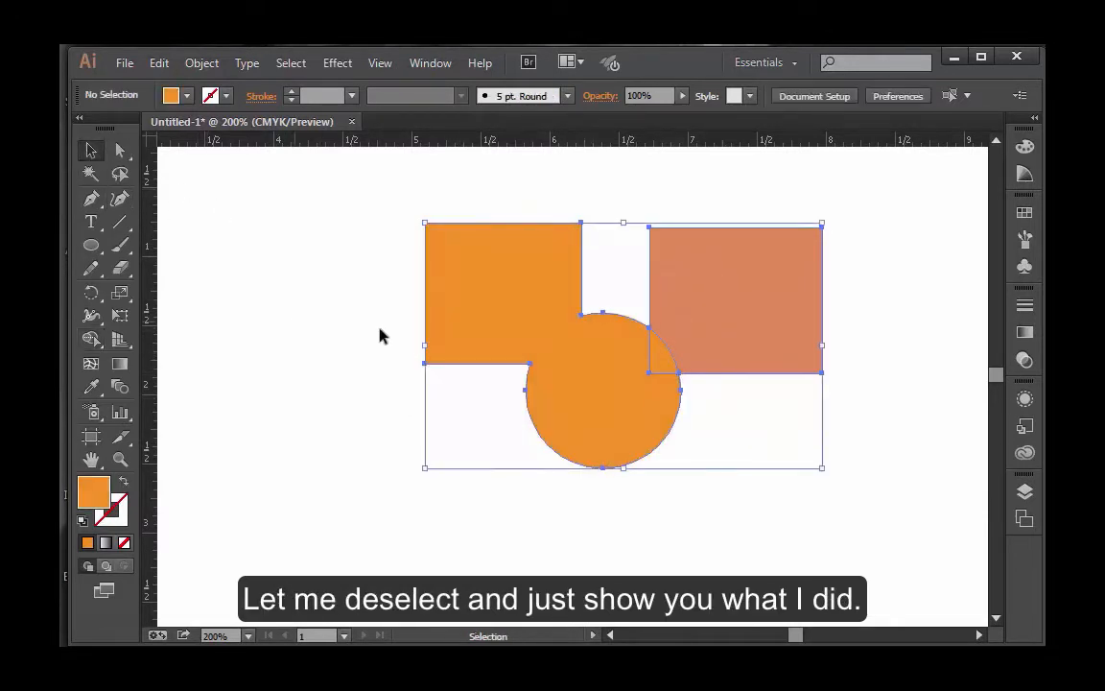
pyautogui.moveTo(523, 346); pyautogui.dragTo(457, 366)
pyautogui.click(734, 475)
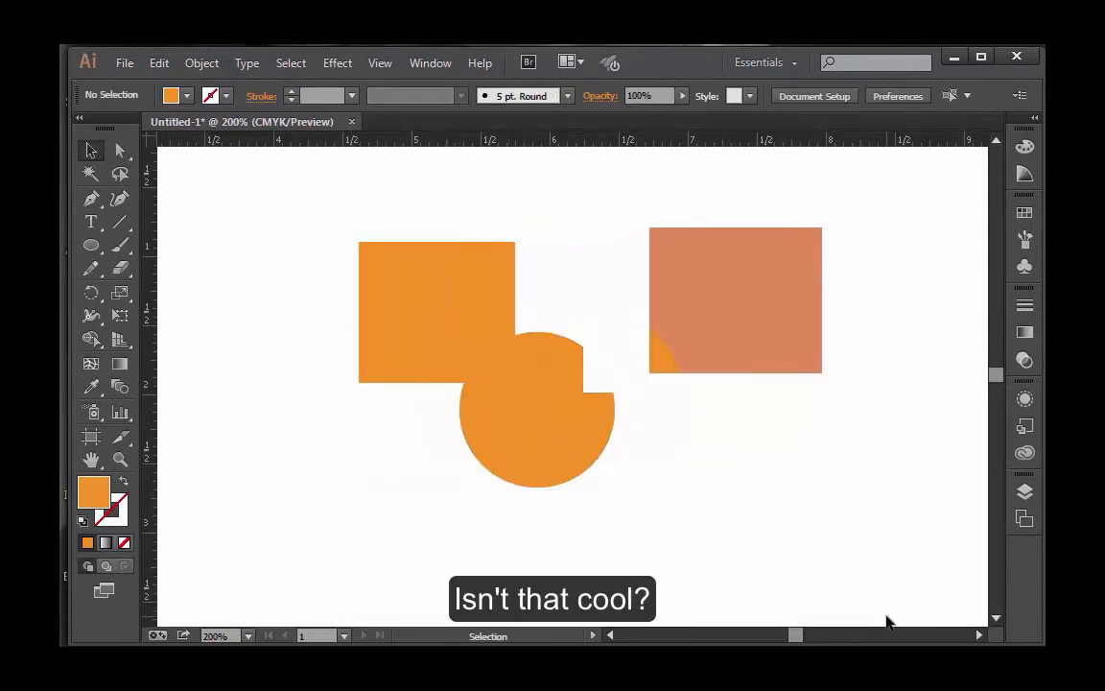
# Step: Move the coral rectangle over the orange shape's lower-left curve, and move the small orange wedge onto the circle's right edge
pyautogui.moveTo(733, 313); pyautogui.dragTo(444, 516)
pyautogui.moveTo(447, 516); pyautogui.dragTo(447, 516)
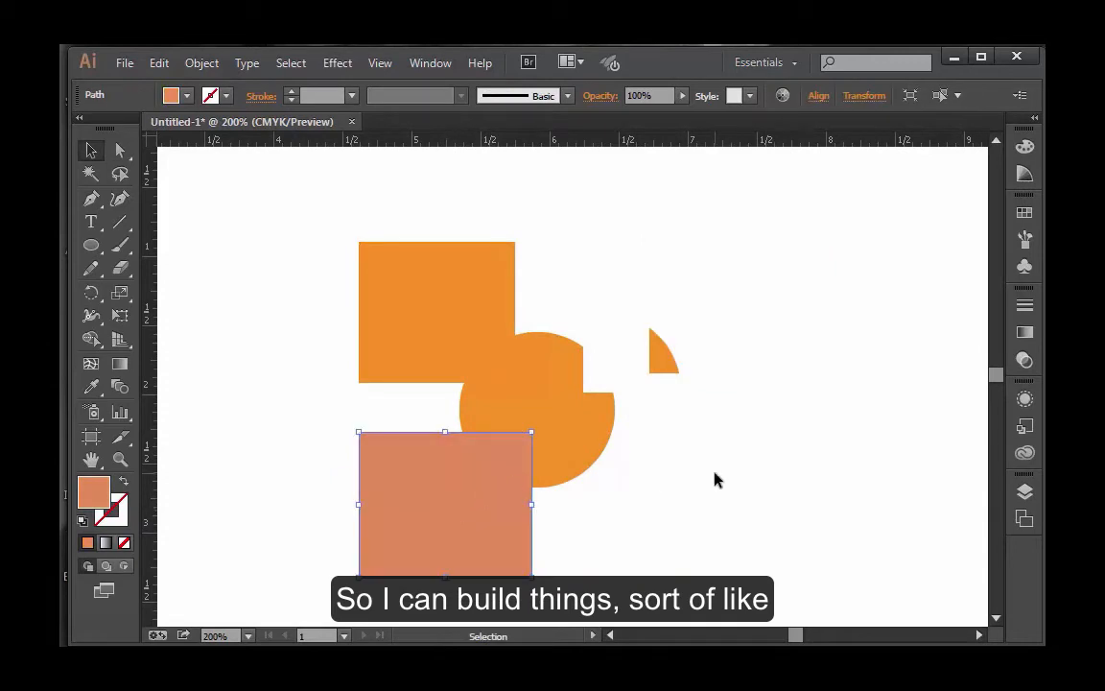
pyautogui.click(621, 342)
pyautogui.moveTo(662, 366); pyautogui.dragTo(617, 427)
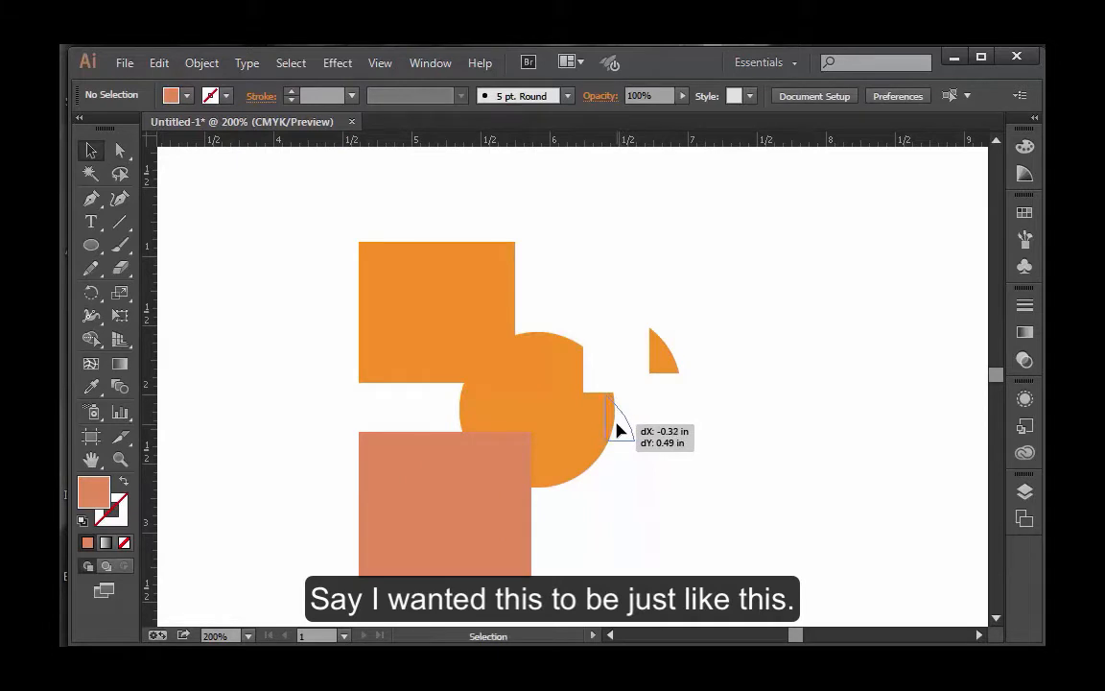
# Step: Select all the overlapping pieces and merge the orange shape, wedge and coral rectangle into one shape with the Shape Builder tool
pyautogui.click(751, 459)
pyautogui.moveTo(671, 328); pyautogui.dragTo(283, 554)
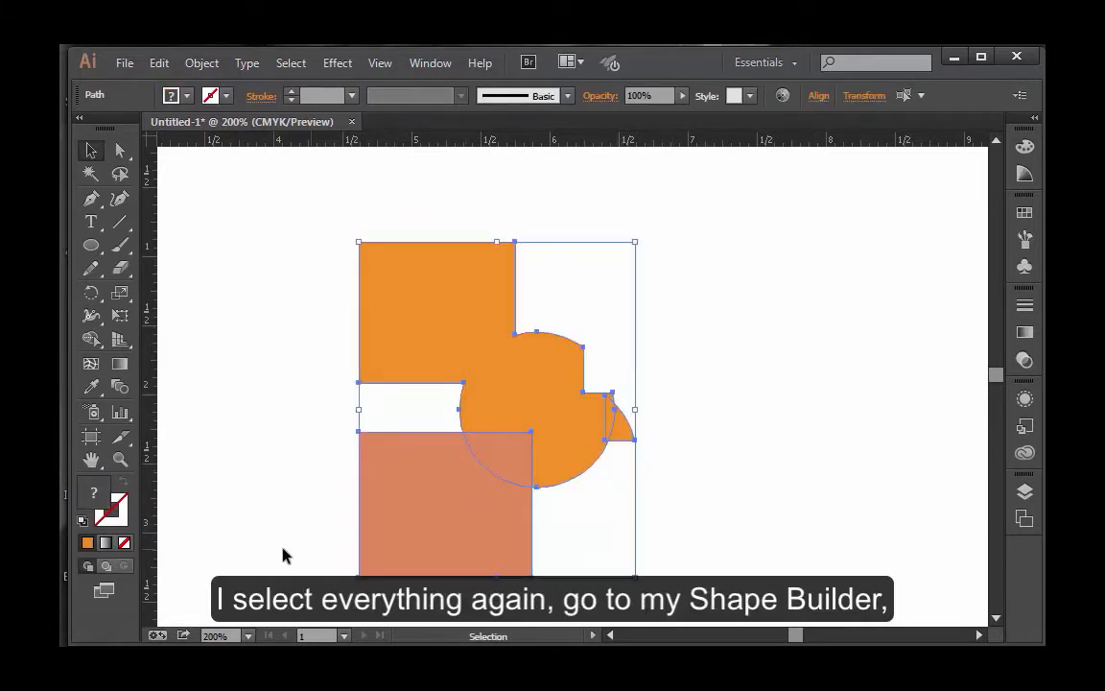
pyautogui.click(92, 338)
pyautogui.moveTo(509, 391)
pyautogui.mouseDown()
pyautogui.moveTo(496, 456)
pyautogui.moveTo(526, 429)
pyautogui.mouseUp()
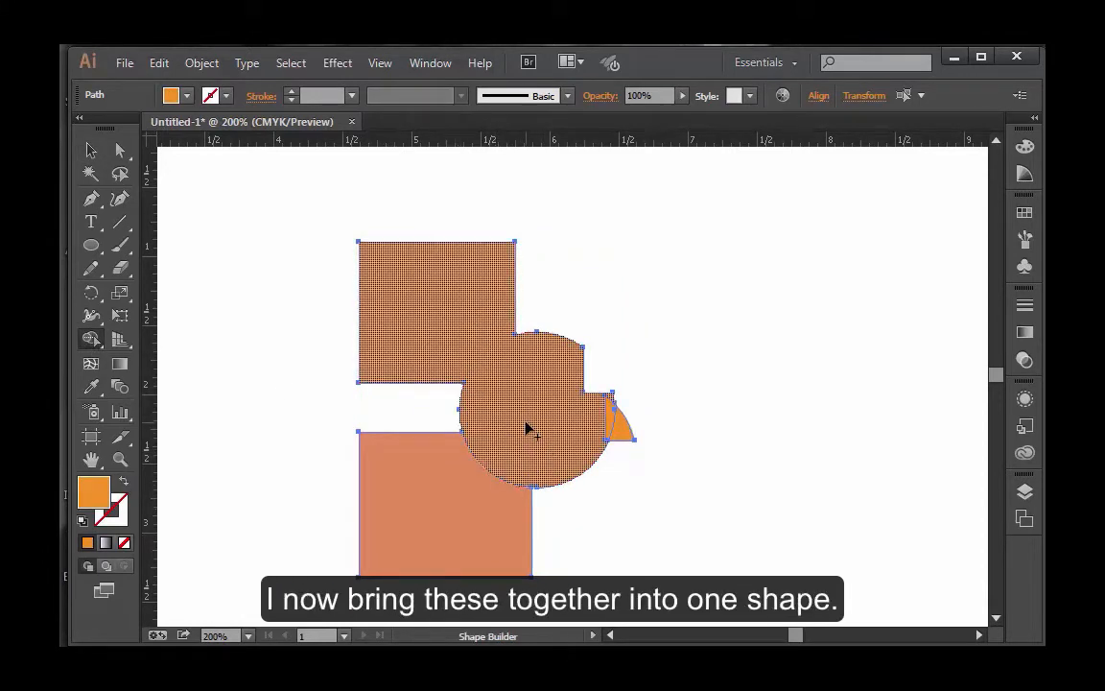
pyautogui.moveTo(617, 424); pyautogui.dragTo(612, 434)
pyautogui.moveTo(518, 446); pyautogui.dragTo(460, 518)
# Step: Clear the selection, then select the whole merged orange shape and delete it from the artboard
pyautogui.click(91, 150)
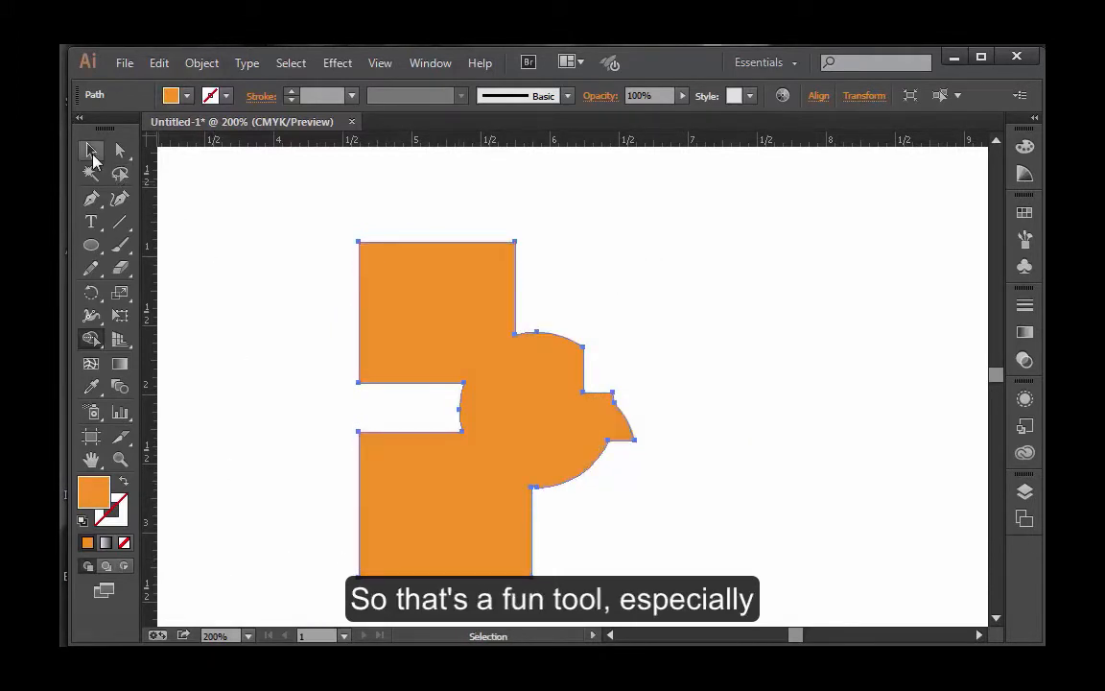
pyautogui.click(802, 468)
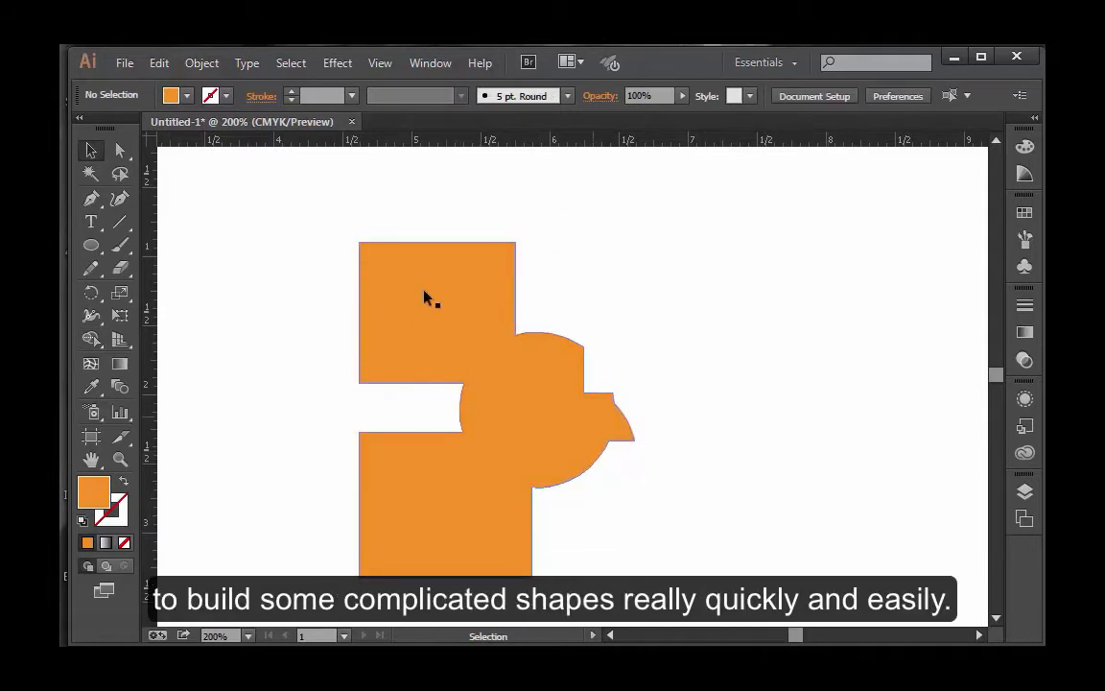
pyautogui.moveTo(740, 331); pyautogui.dragTo(429, 501)
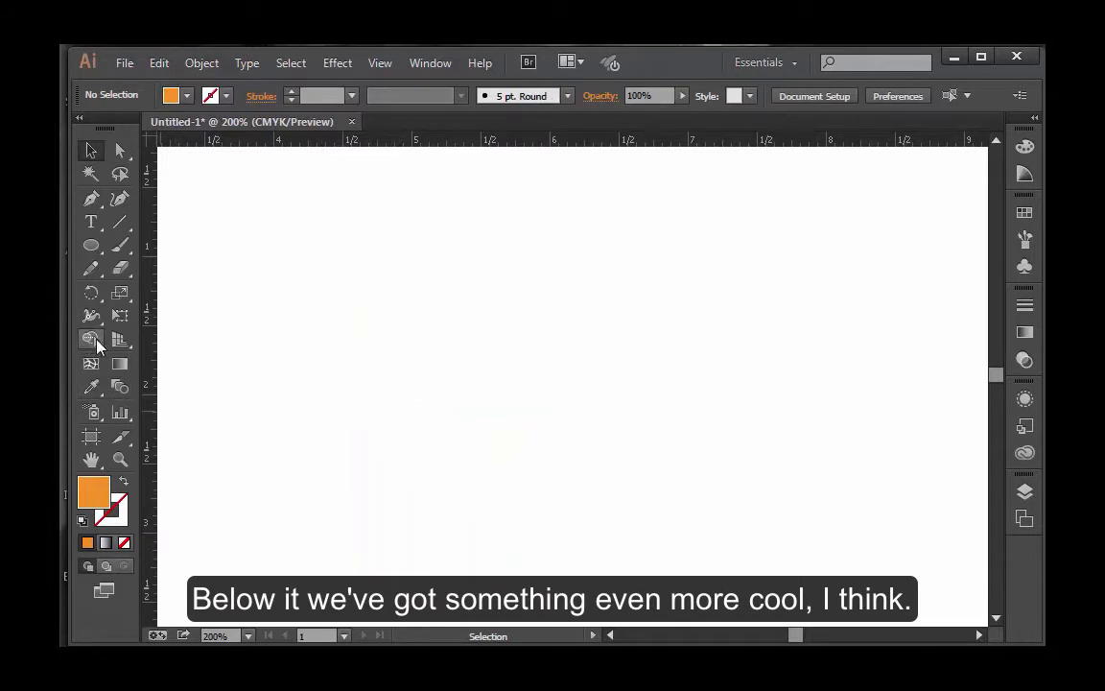
# Step: Draw two long, nearly vertical lines side by side on the empty artboard with the Line Segment tool
pyautogui.moveTo(96, 343); pyautogui.dragTo(242, 366)
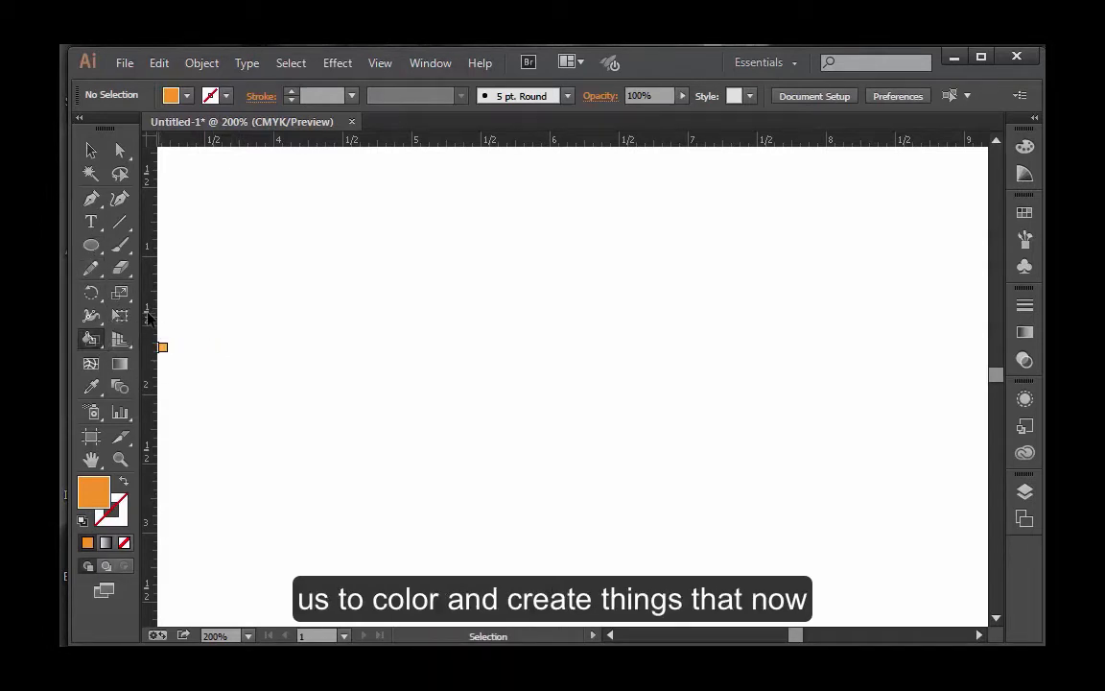
pyautogui.click(117, 227)
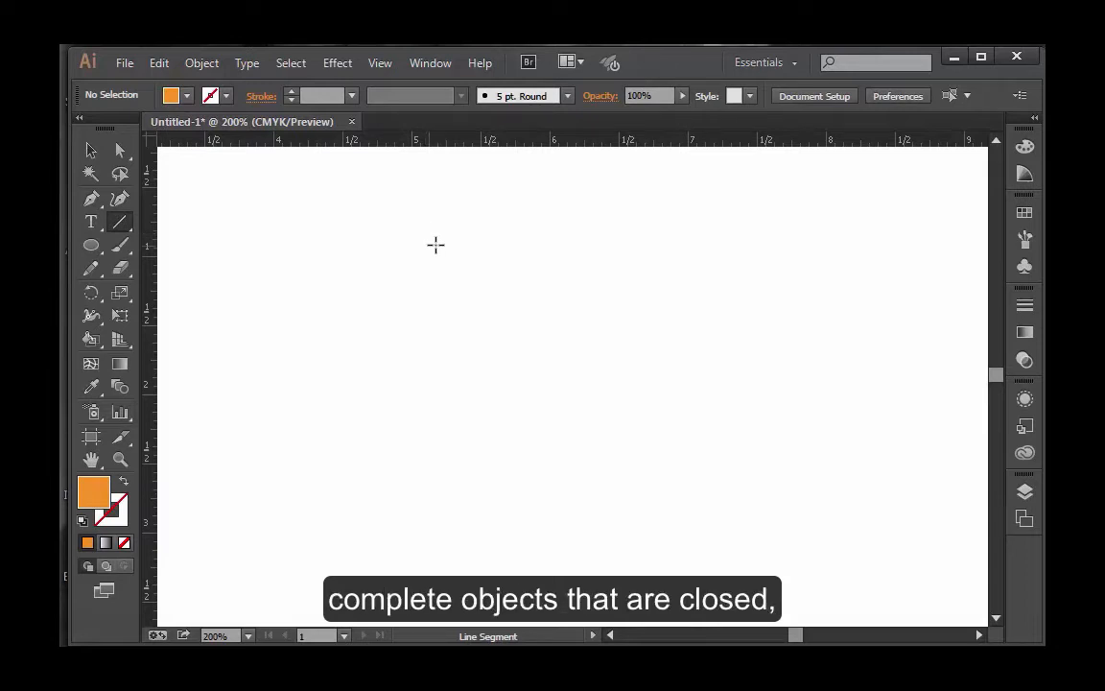
pyautogui.moveTo(461, 233); pyautogui.dragTo(469, 528)
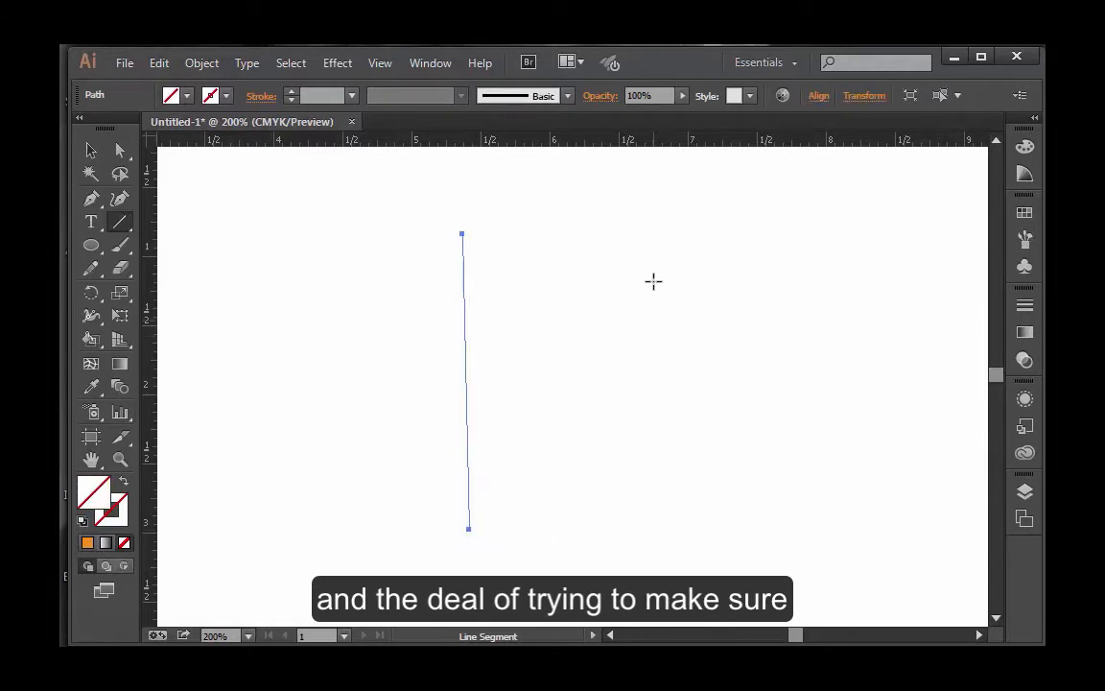
pyautogui.moveTo(615, 219)
pyautogui.mouseDown()
pyautogui.moveTo(612, 493)
pyautogui.moveTo(644, 529)
pyautogui.mouseUp()
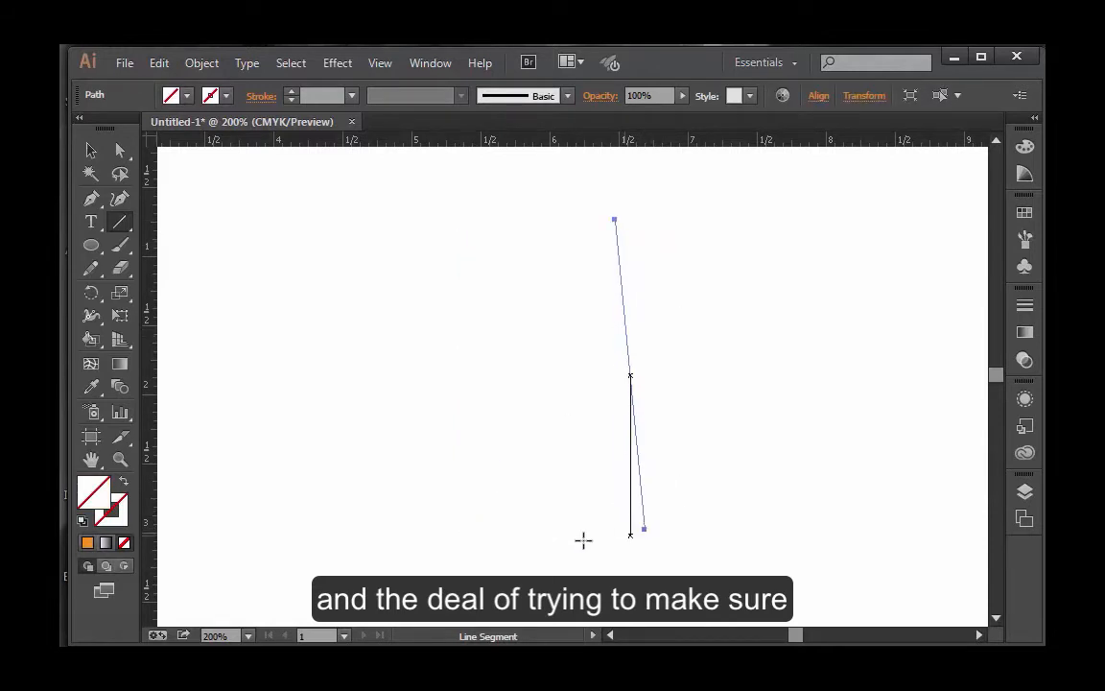
# Step: Apply the default white fill and 1 pt black stroke to both lines and clear the selection
pyautogui.click(90, 153)
pyautogui.moveTo(334, 297); pyautogui.dragTo(727, 414)
pyautogui.click(86, 524)
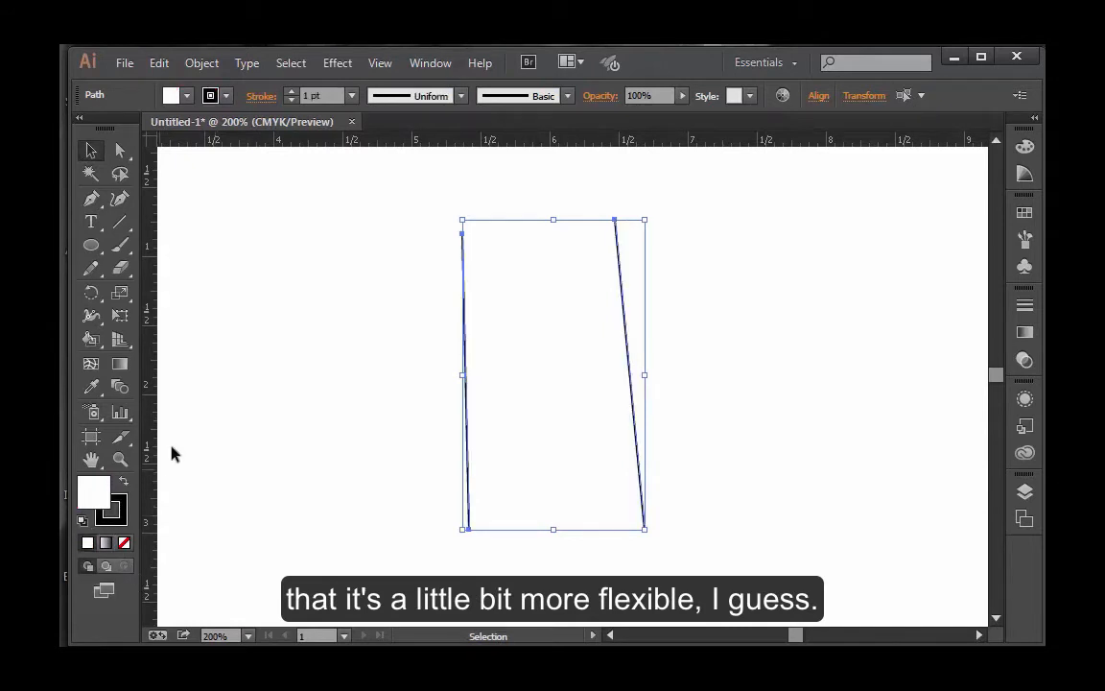
pyautogui.click(365, 448)
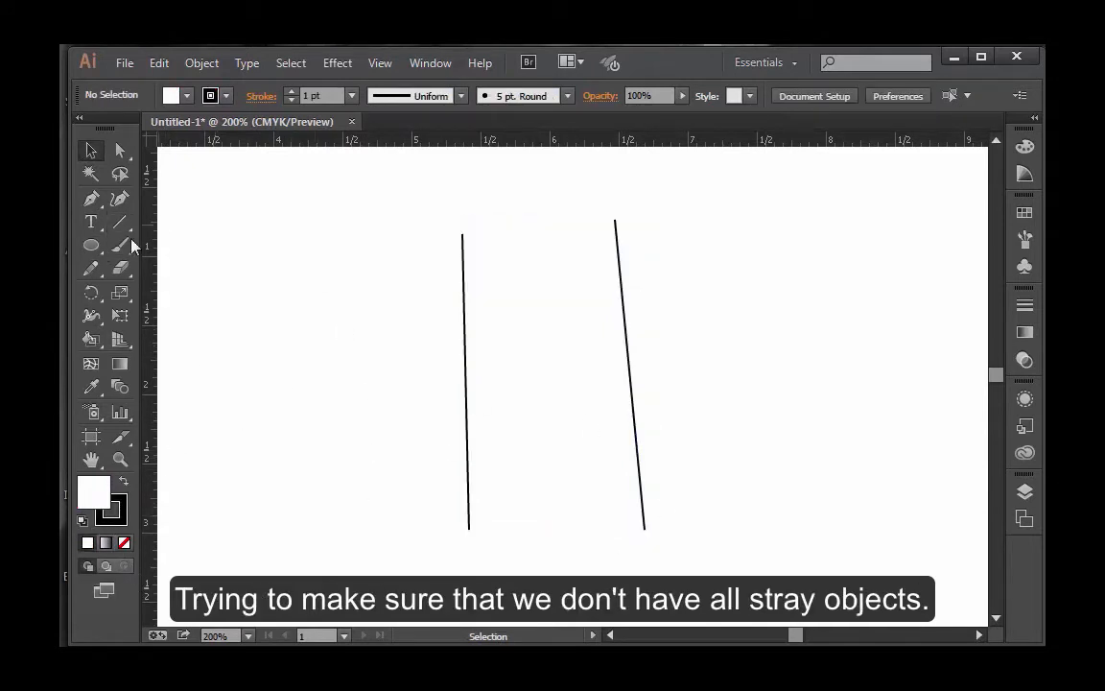
# Step: Draw an open four-segment zigzag across both lines with the Pen tool, then move it up slightly
pyautogui.press('p')
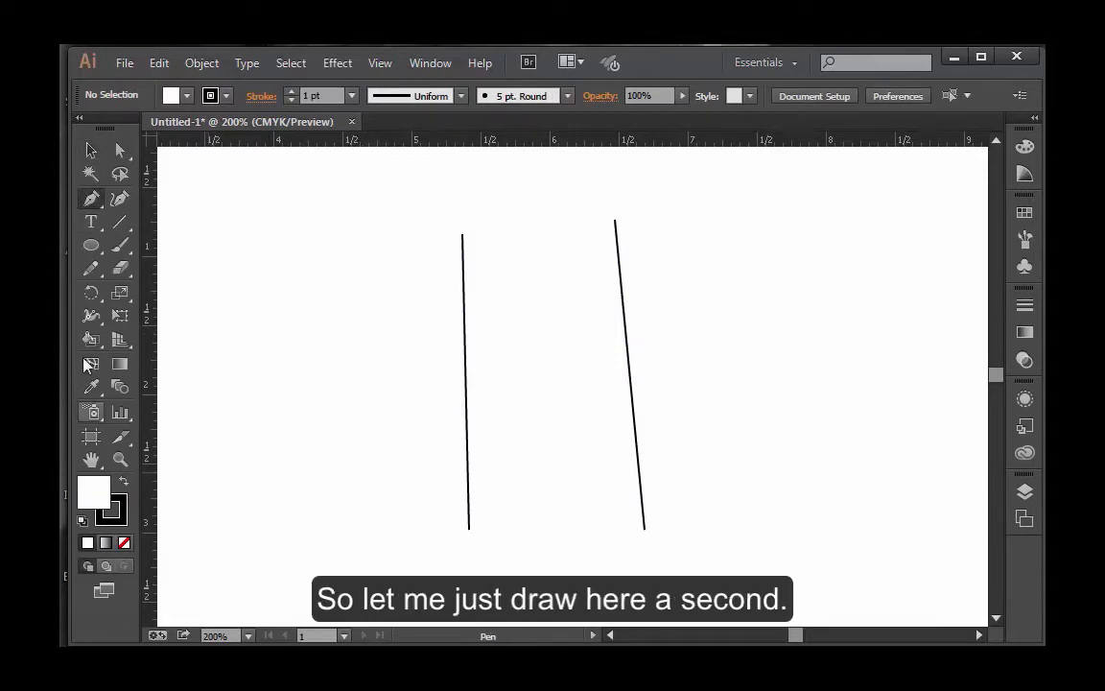
pyautogui.click(331, 345)
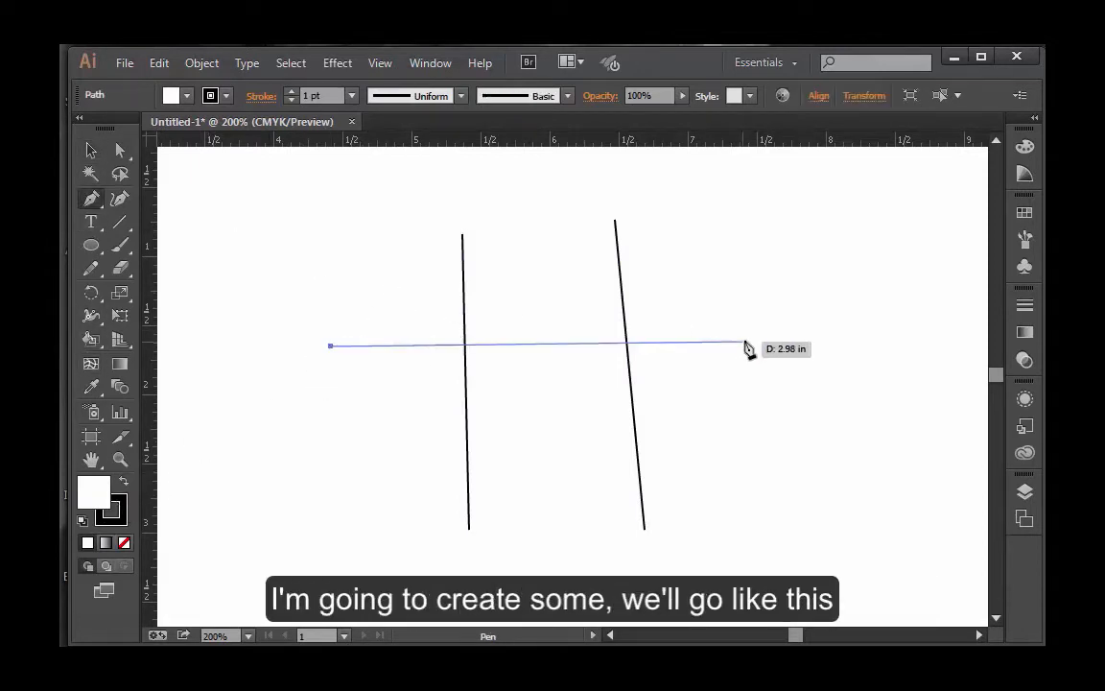
pyautogui.moveTo(748, 340); pyautogui.dragTo(724, 377)
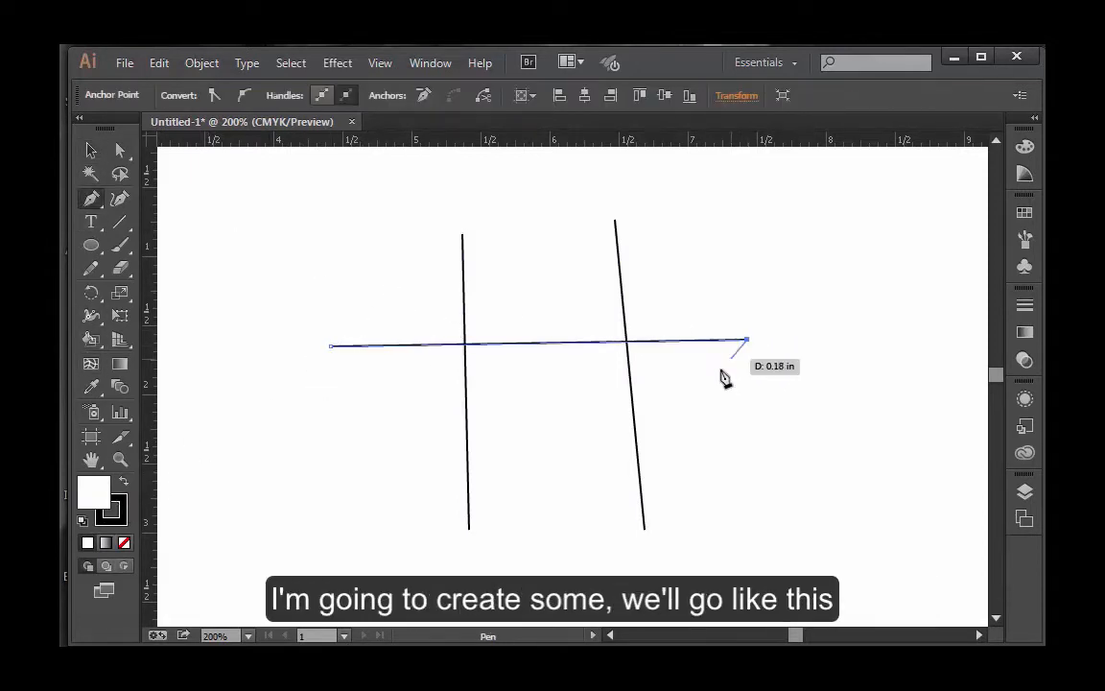
pyautogui.click(347, 454)
pyautogui.click(767, 449)
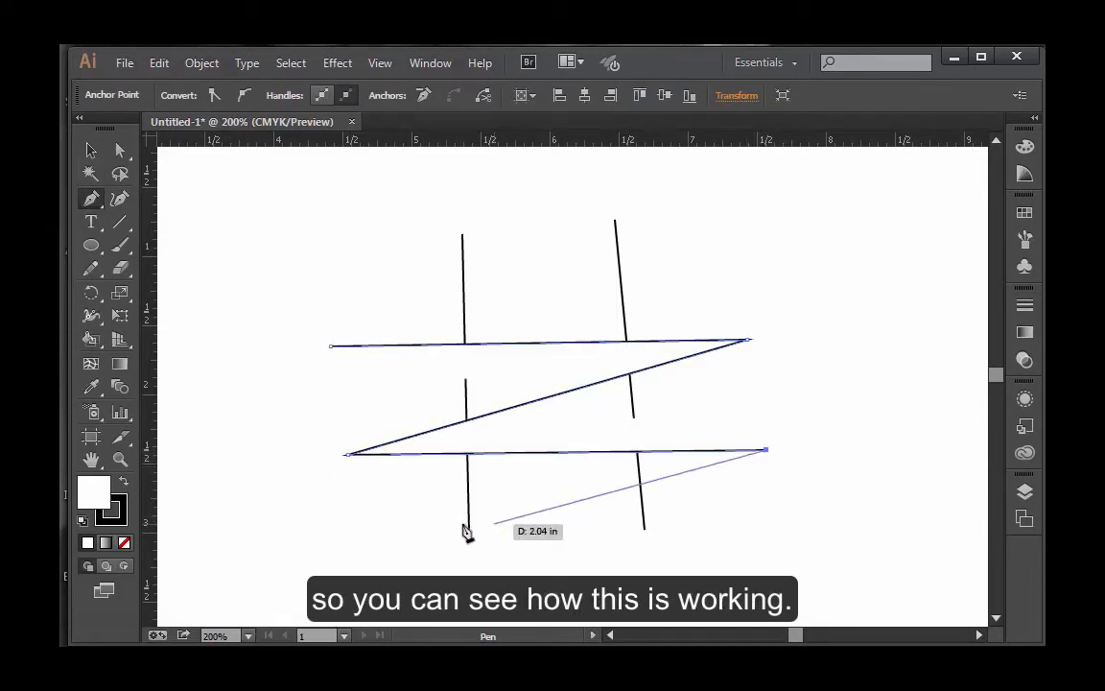
pyautogui.click(355, 540)
pyautogui.press('v')
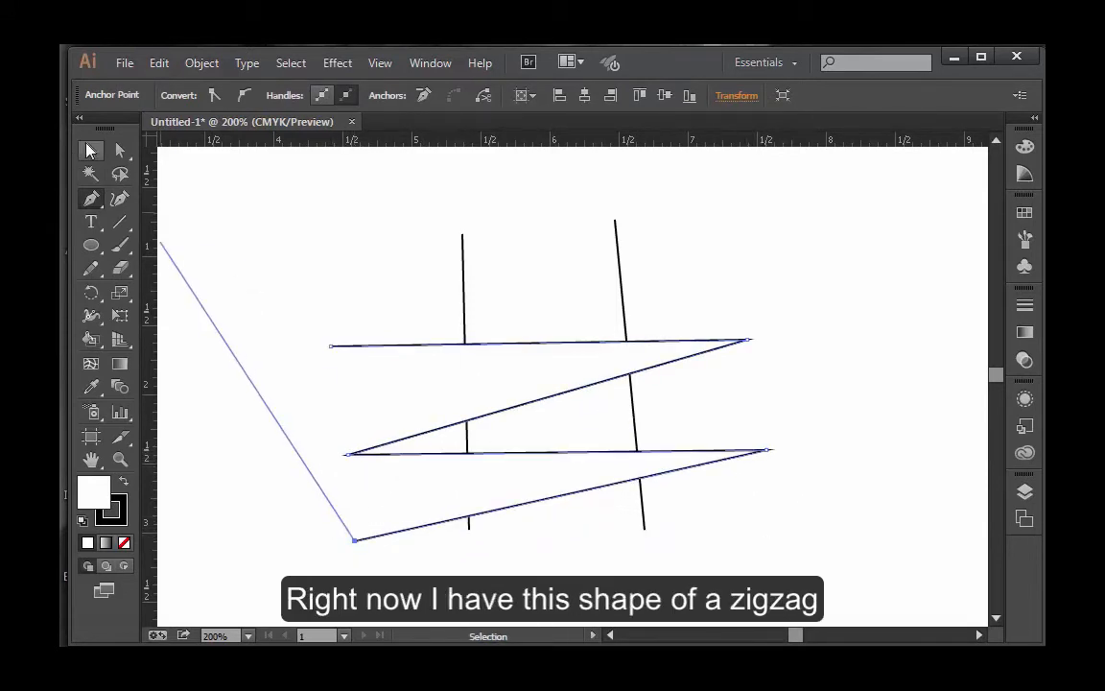
pyautogui.click(863, 391)
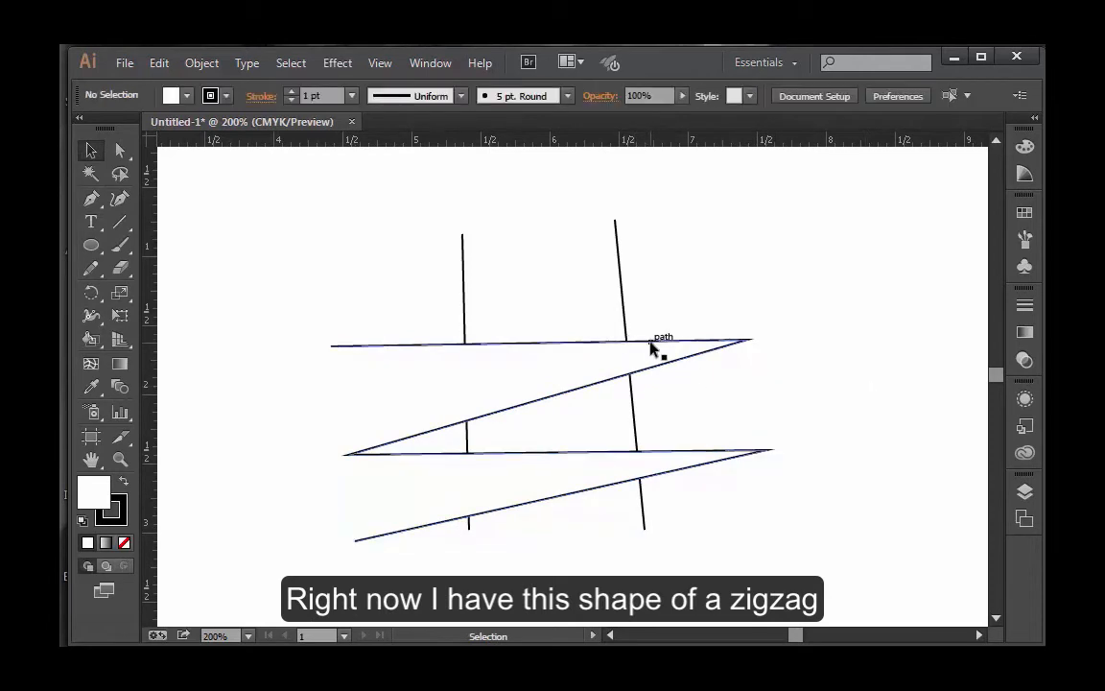
pyautogui.moveTo(649, 346); pyautogui.dragTo(648, 326)
pyautogui.click(440, 254)
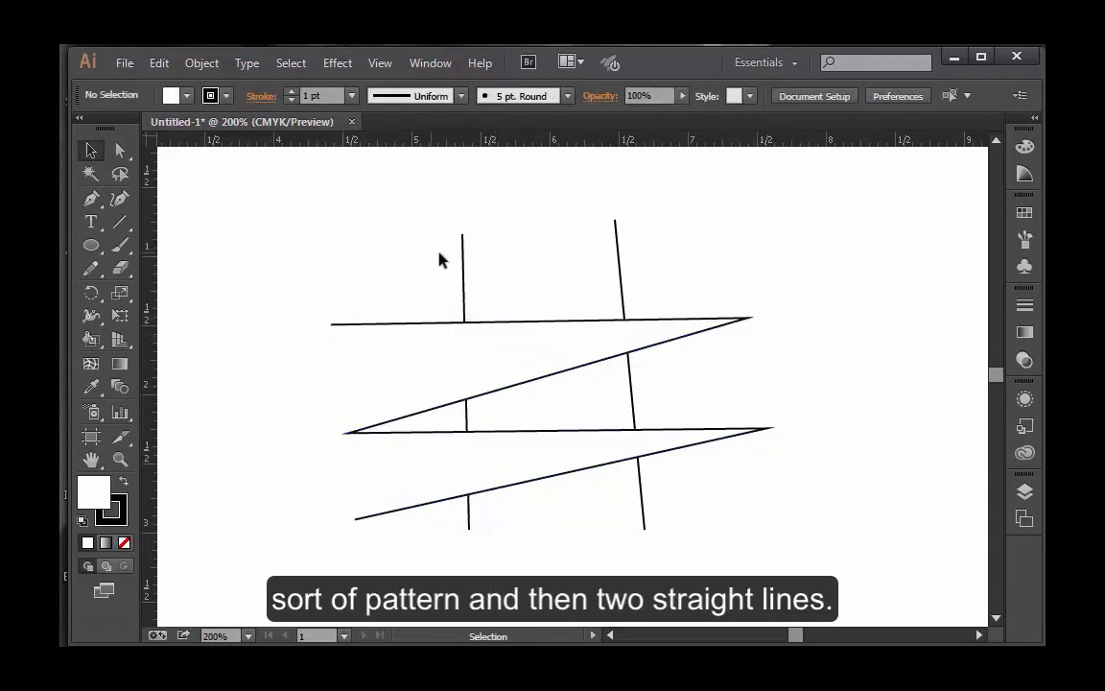
pyautogui.moveTo(430, 249); pyautogui.dragTo(662, 226)
pyautogui.moveTo(357, 242)
pyautogui.mouseDown()
pyautogui.moveTo(377, 289)
pyautogui.moveTo(748, 555)
pyautogui.mouseUp()
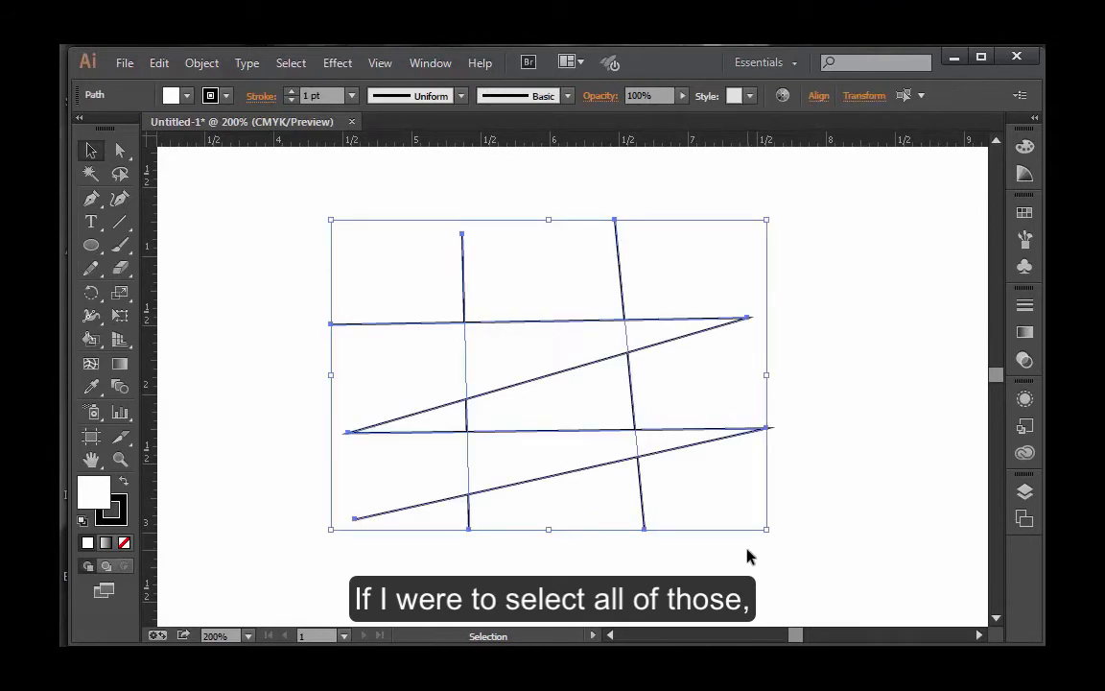
pyautogui.click(851, 372)
pyautogui.moveTo(692, 260); pyautogui.dragTo(383, 362)
pyautogui.click(824, 437)
# Step: Select the two near-vertical lines, bring them in front of the zigzag and clear the selection
pyautogui.moveTo(430, 258); pyautogui.dragTo(624, 284)
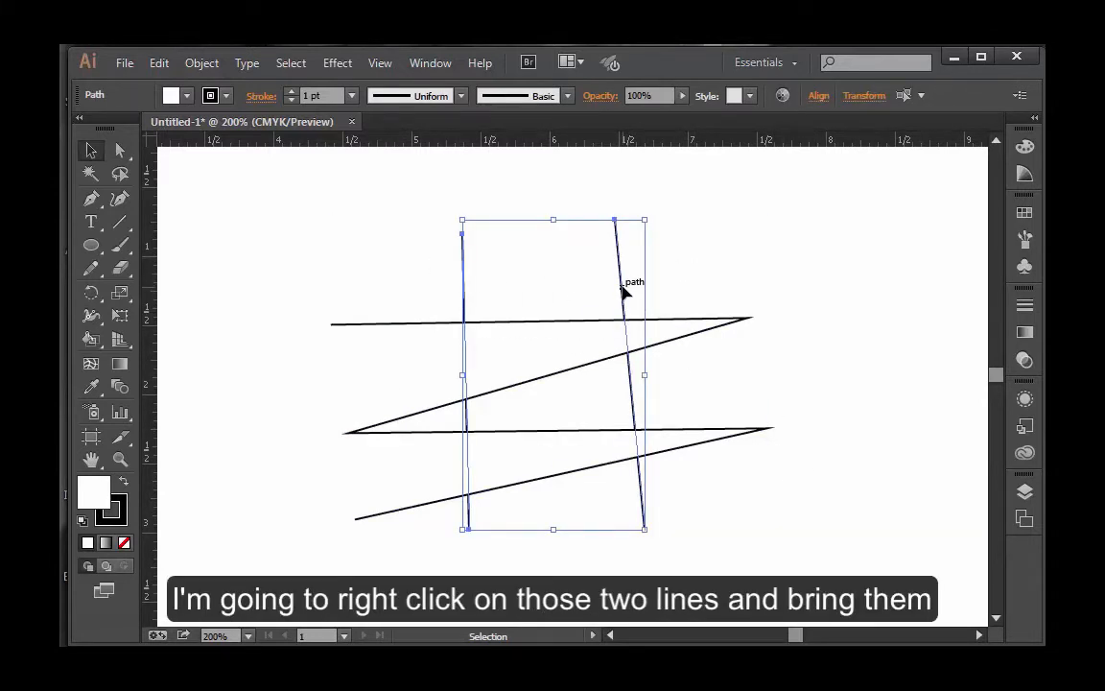
pyautogui.rightClick(621, 288)
pyautogui.moveTo(692, 543)
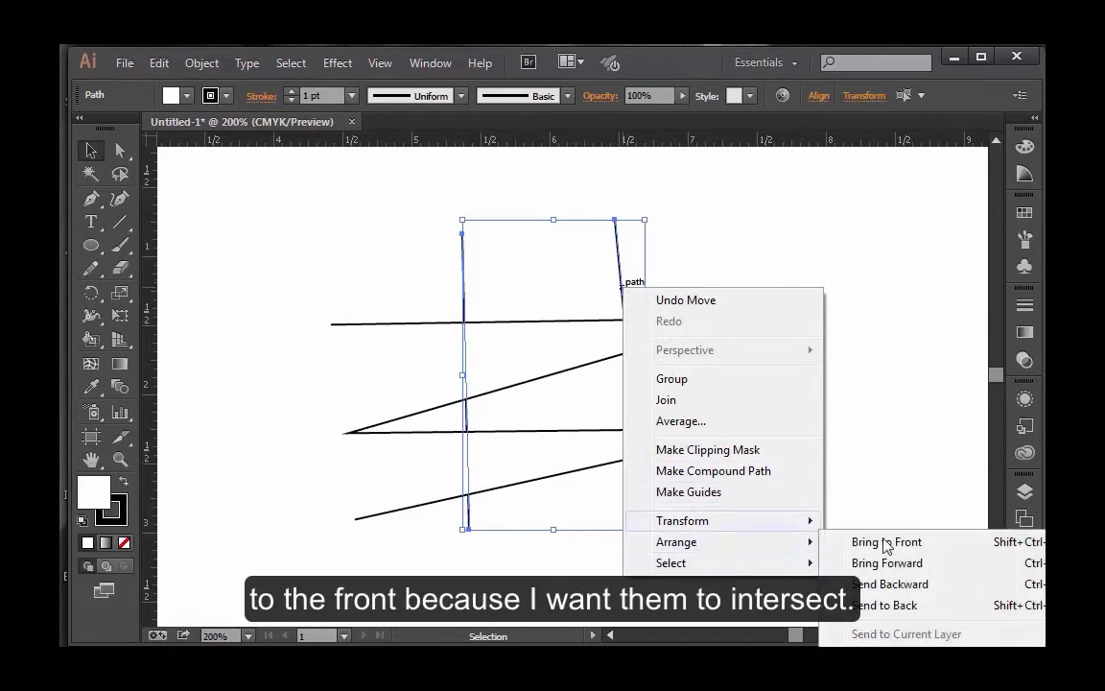
pyautogui.click(884, 543)
pyautogui.click(824, 365)
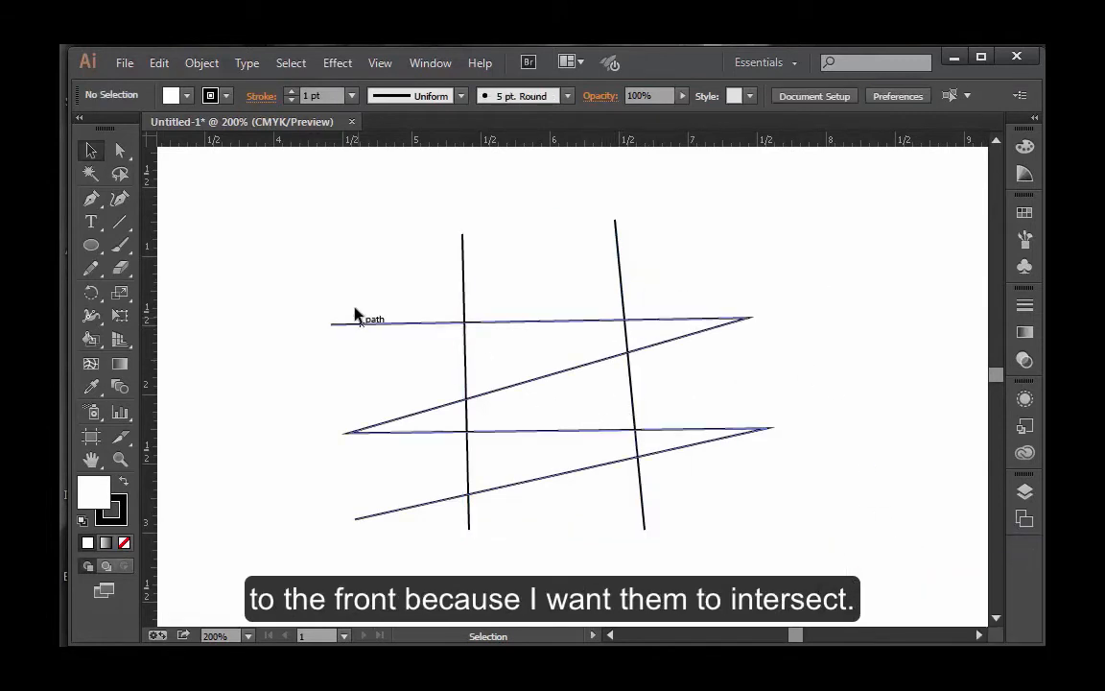
# Step: Select both near-vertical lines and the zigzag together and activate the Live Paint Bucket for them
pyautogui.moveTo(358, 246); pyautogui.dragTo(708, 526)
pyautogui.click(848, 471)
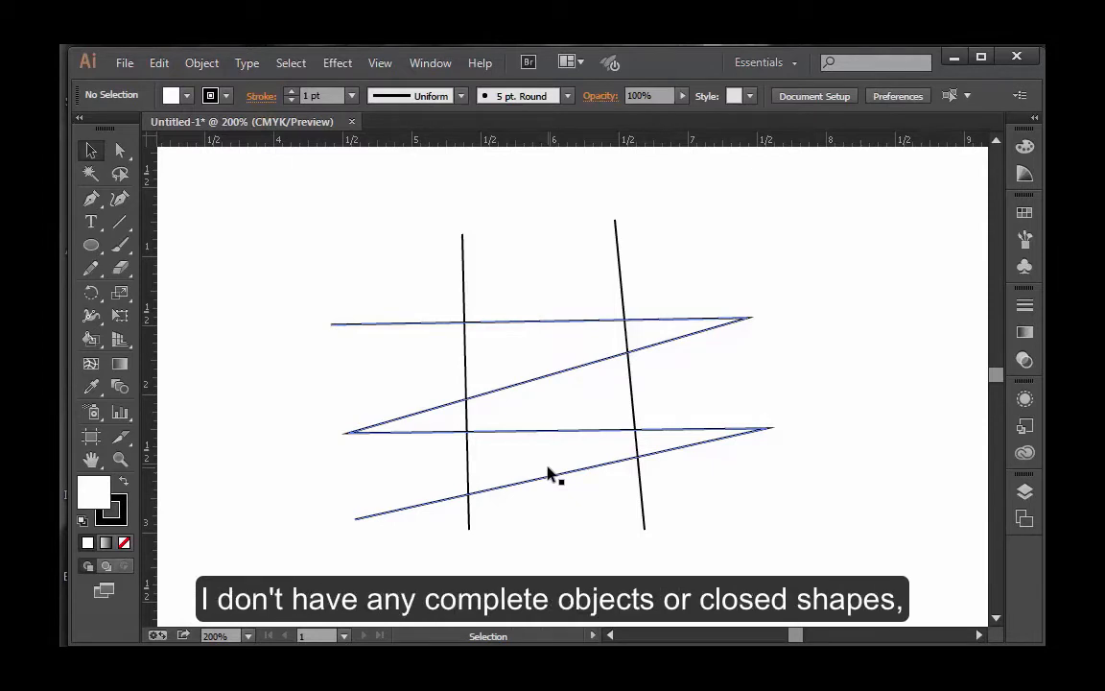
pyautogui.moveTo(337, 247); pyautogui.dragTo(731, 531)
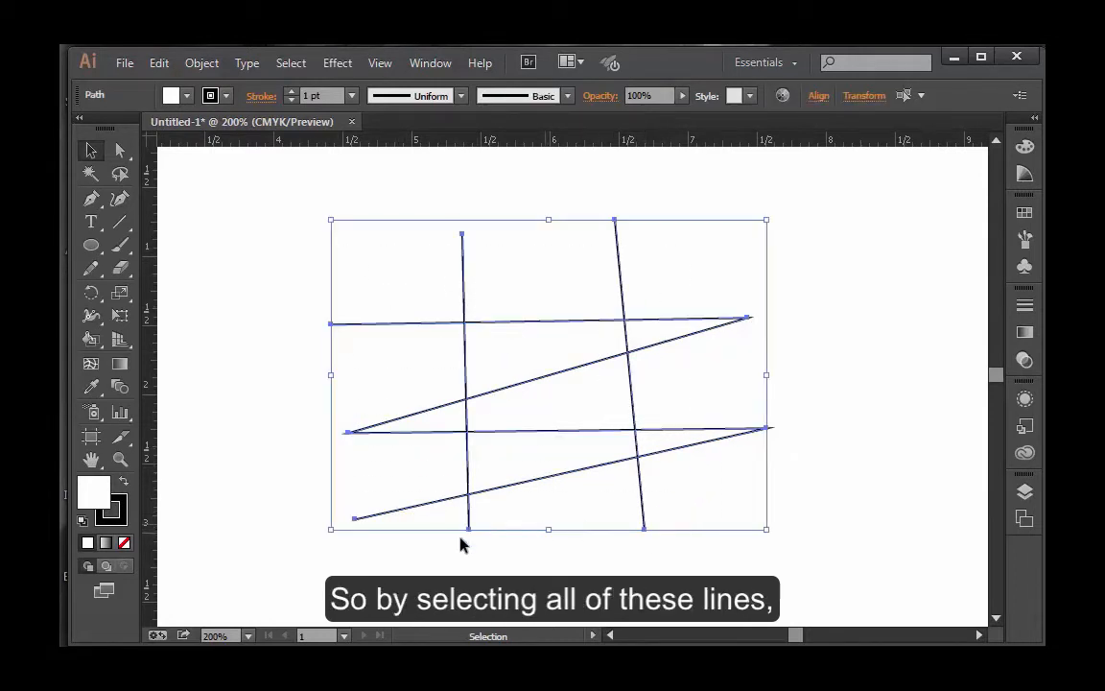
pyautogui.click(92, 342)
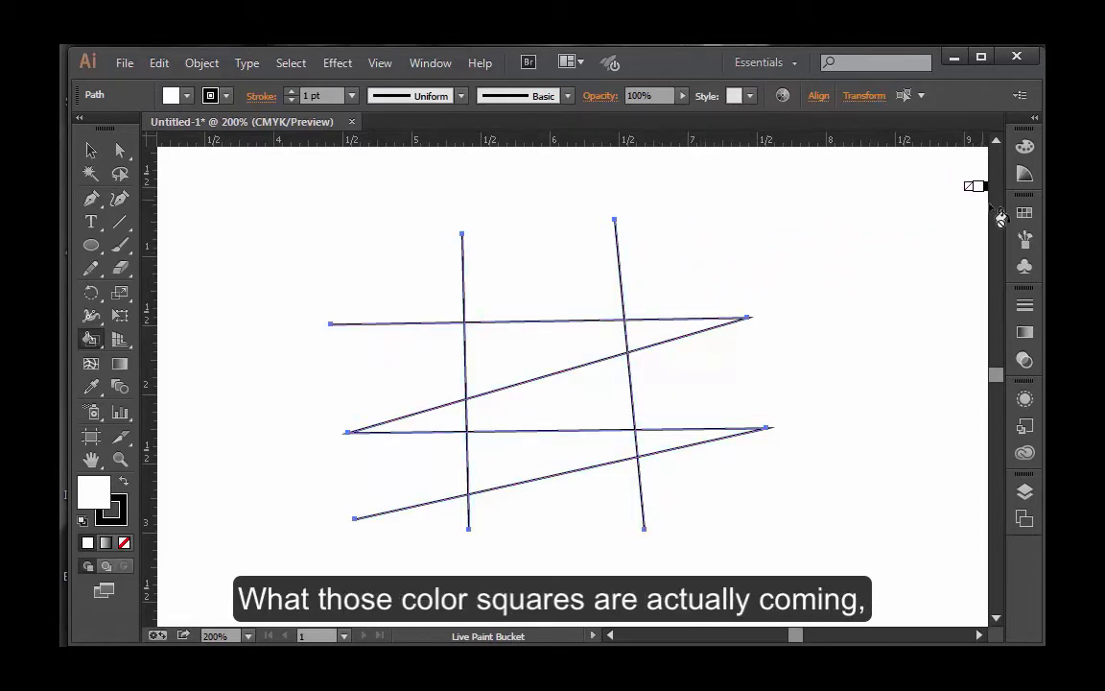
# Step: Detach the Swatches panel as a floating panel and enlarge it to show all swatches and color groups
pyautogui.click(1024, 213)
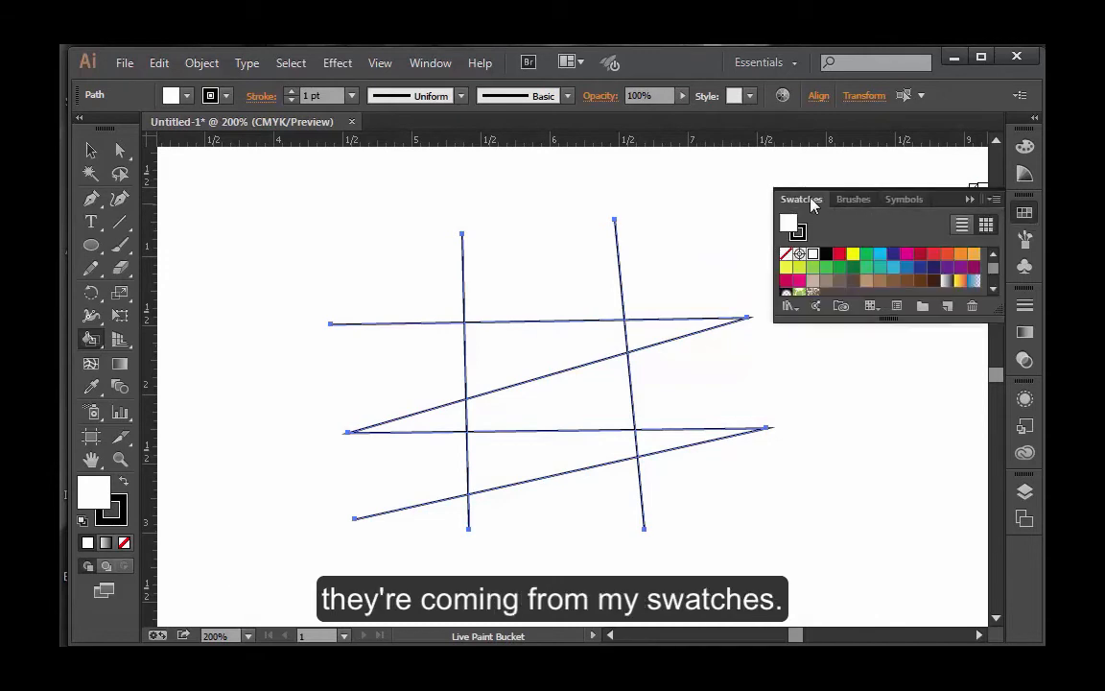
pyautogui.moveTo(812, 205); pyautogui.dragTo(748, 201)
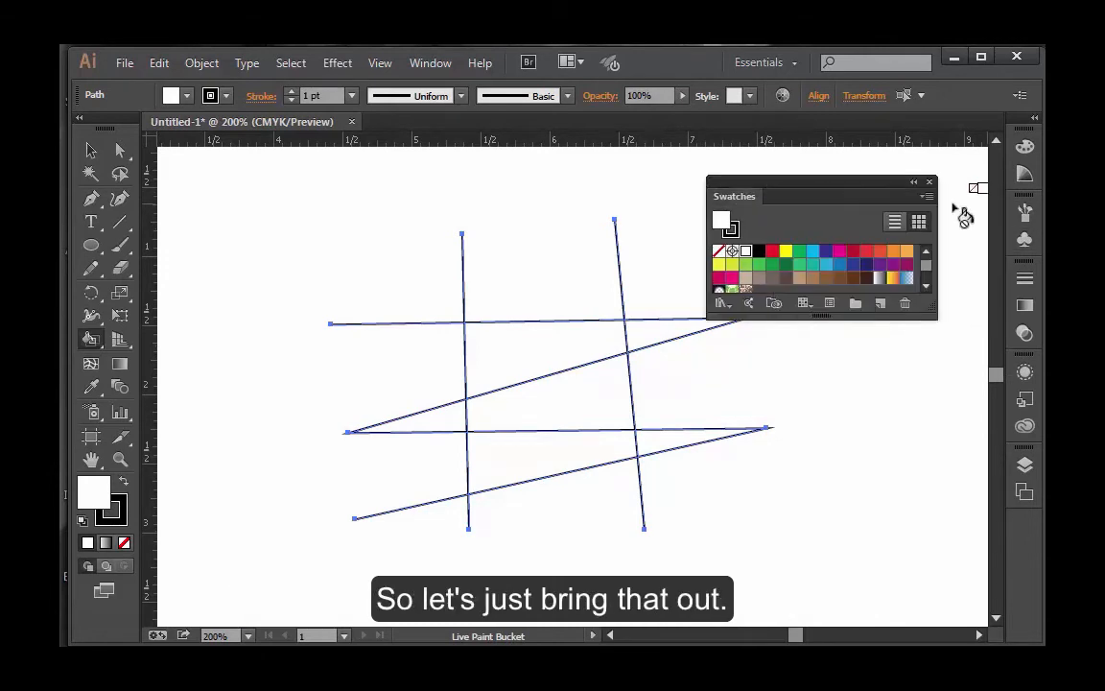
pyautogui.moveTo(929, 316); pyautogui.dragTo(977, 420)
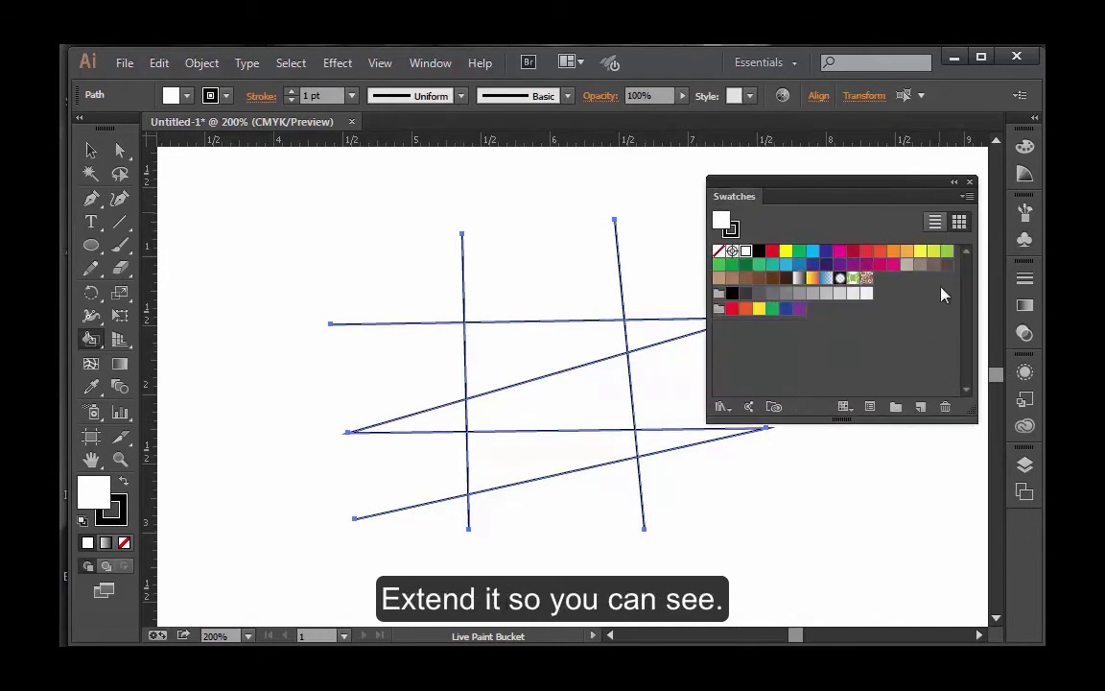
pyautogui.scroll(2, 888, 172)
pyautogui.click(887, 173)
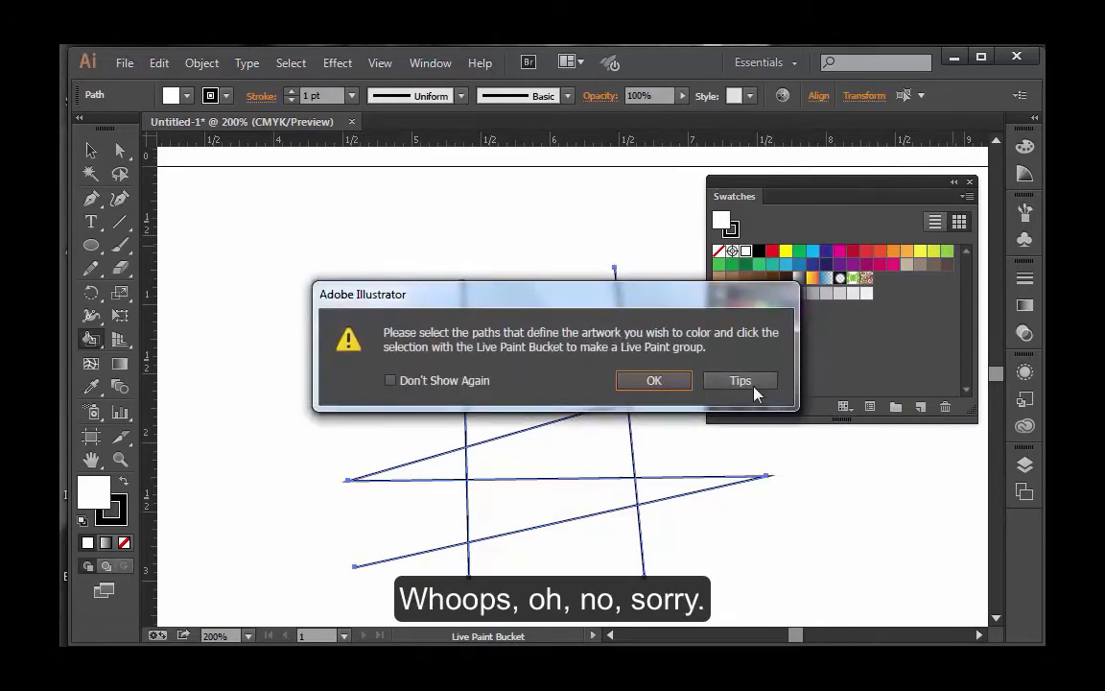
pyautogui.click(654, 381)
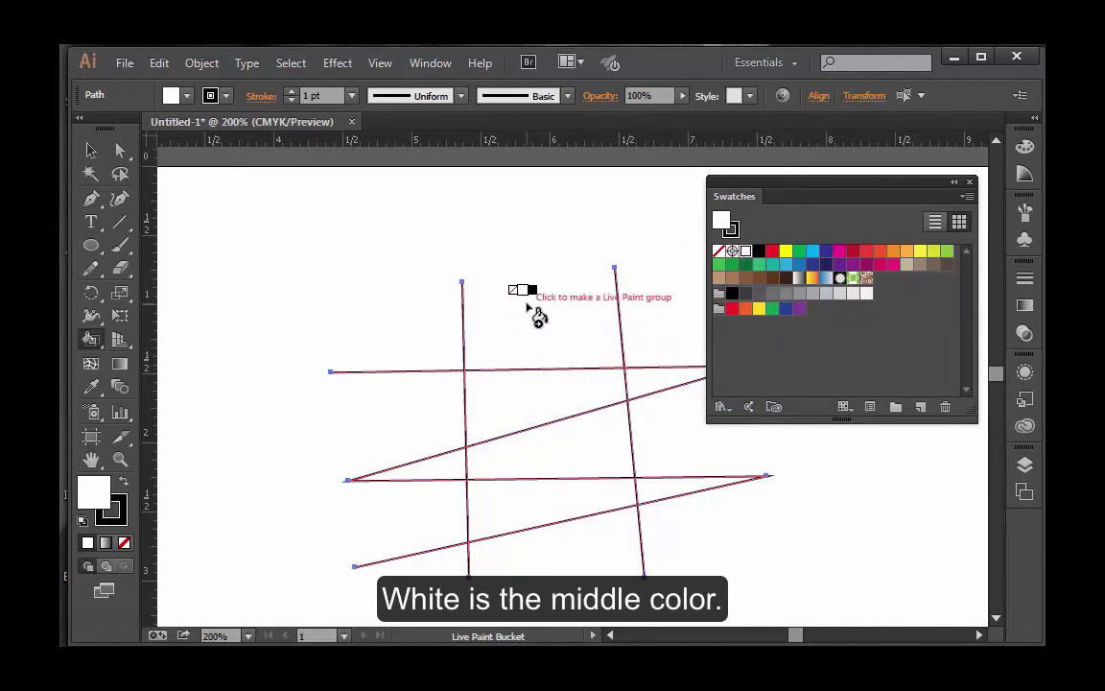
# Step: Cycle the Live Paint Bucket's fill color back and forth through the swatches, including a jump between swatch groups
pyautogui.press('Right')
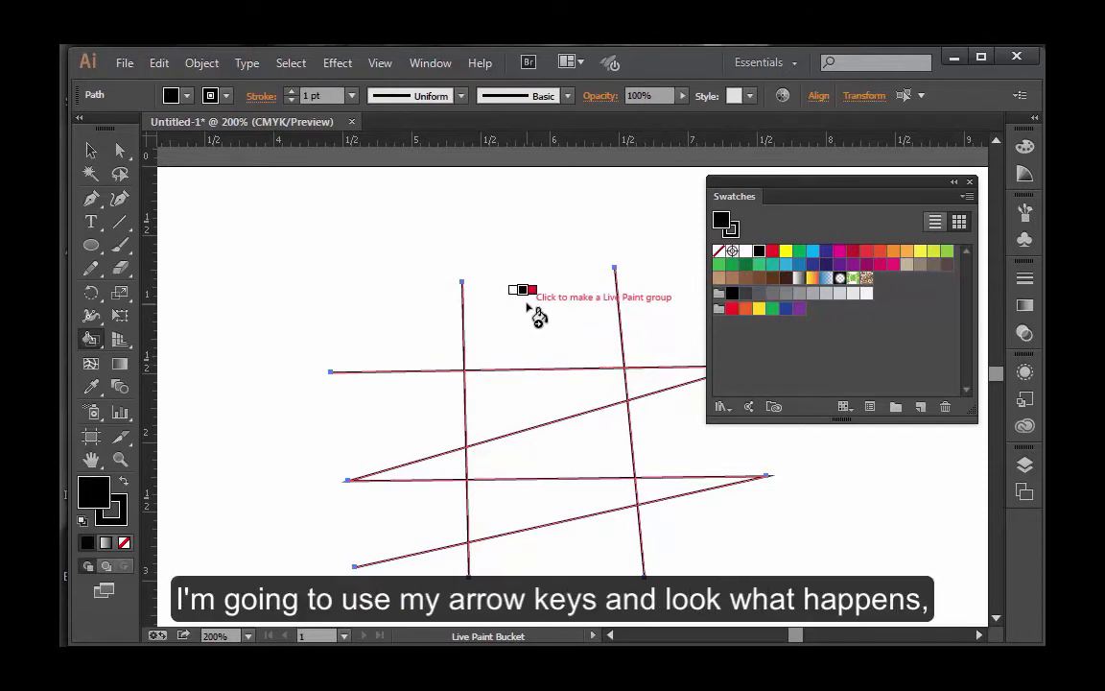
pyautogui.press('Right')
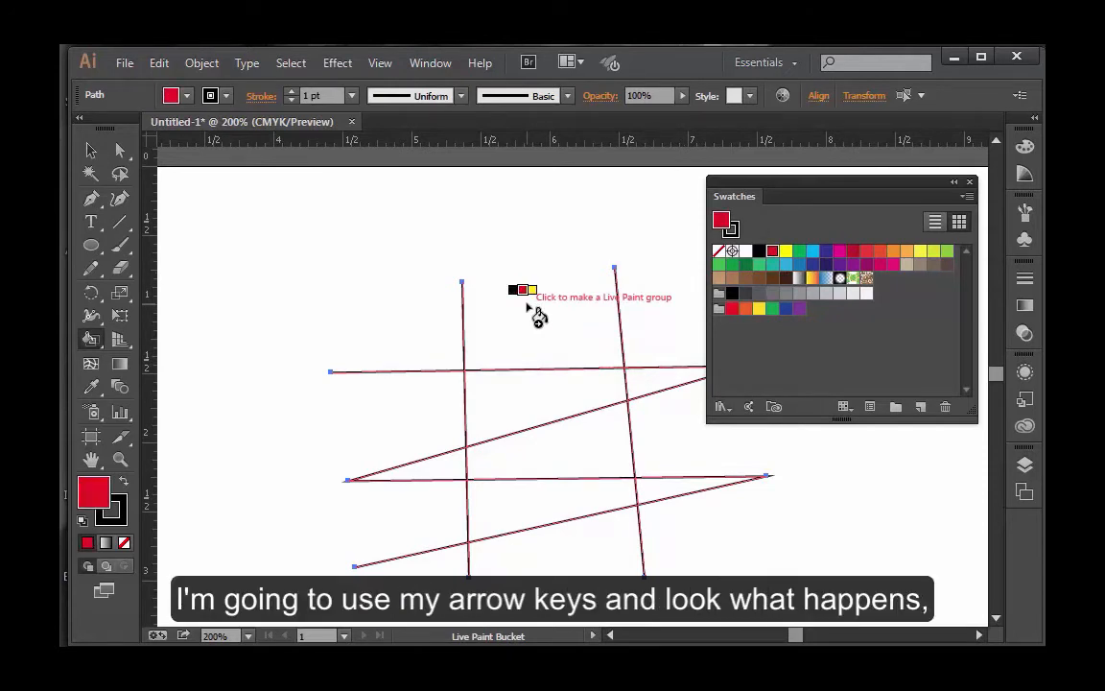
pyautogui.press('Right')
pyautogui.press('Right')
pyautogui.press('Right')
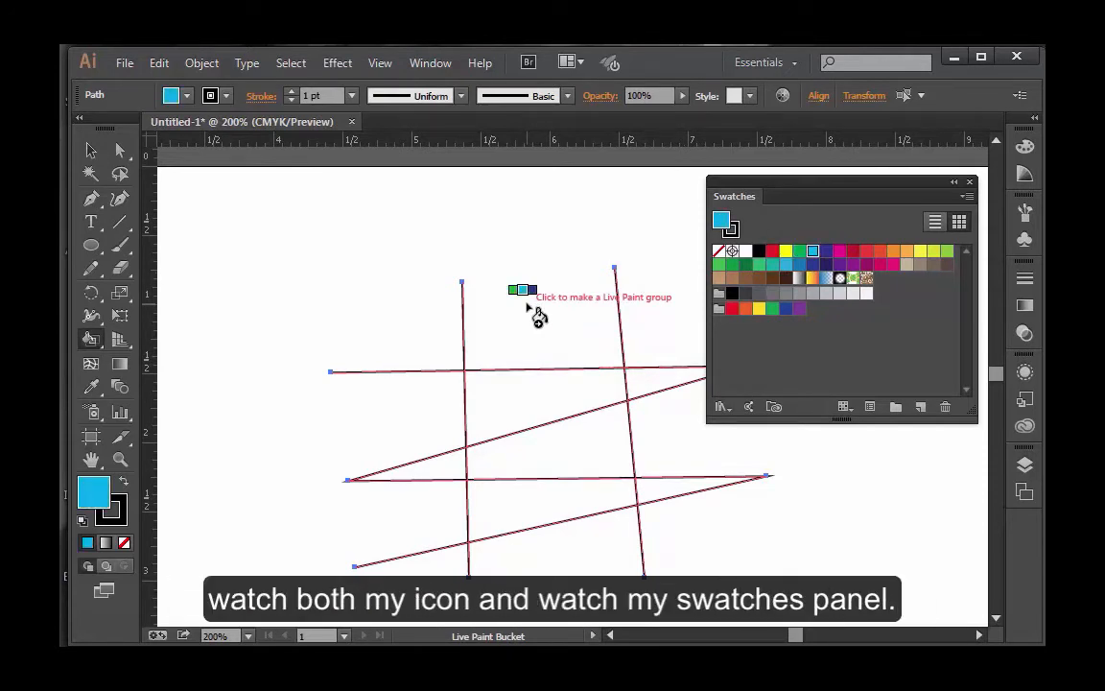
pyautogui.press('Right')
pyautogui.press('Right')
pyautogui.press('Right')
pyautogui.press('Right')
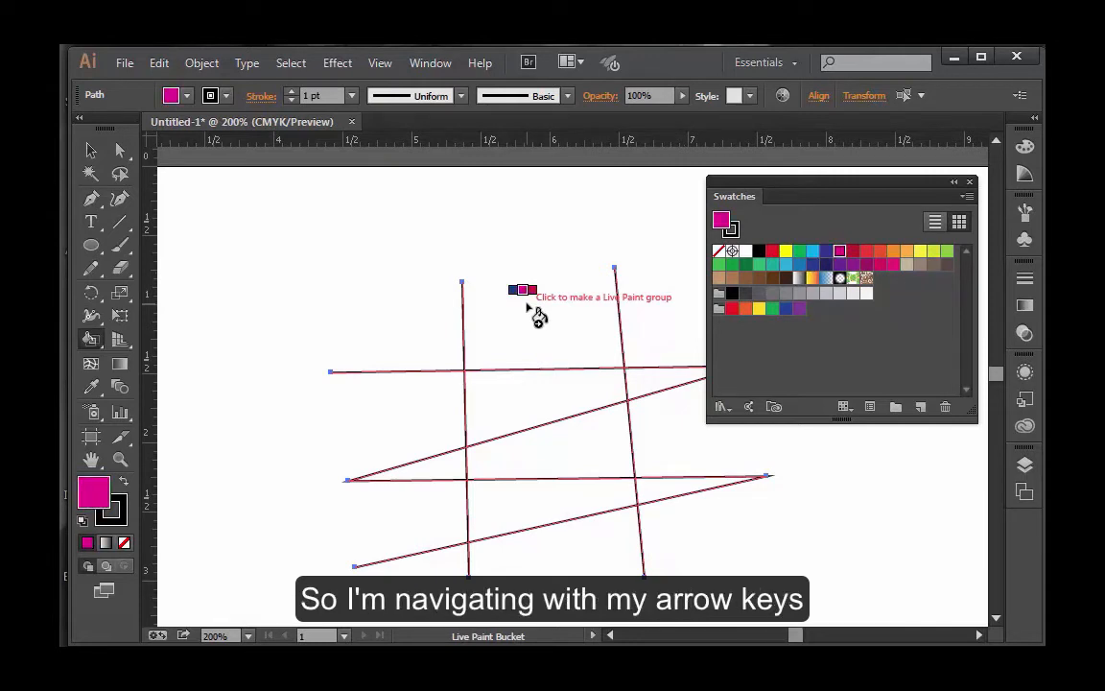
pyautogui.press('Right')
pyautogui.press('Right')
pyautogui.press('Right')
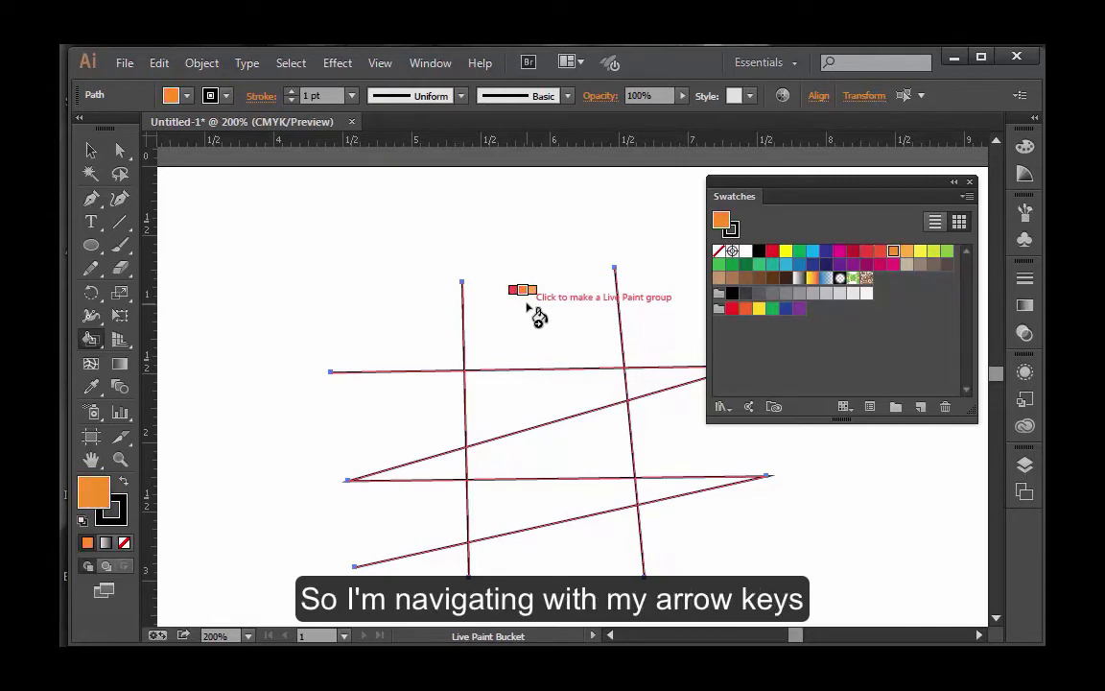
pyautogui.press('Right')
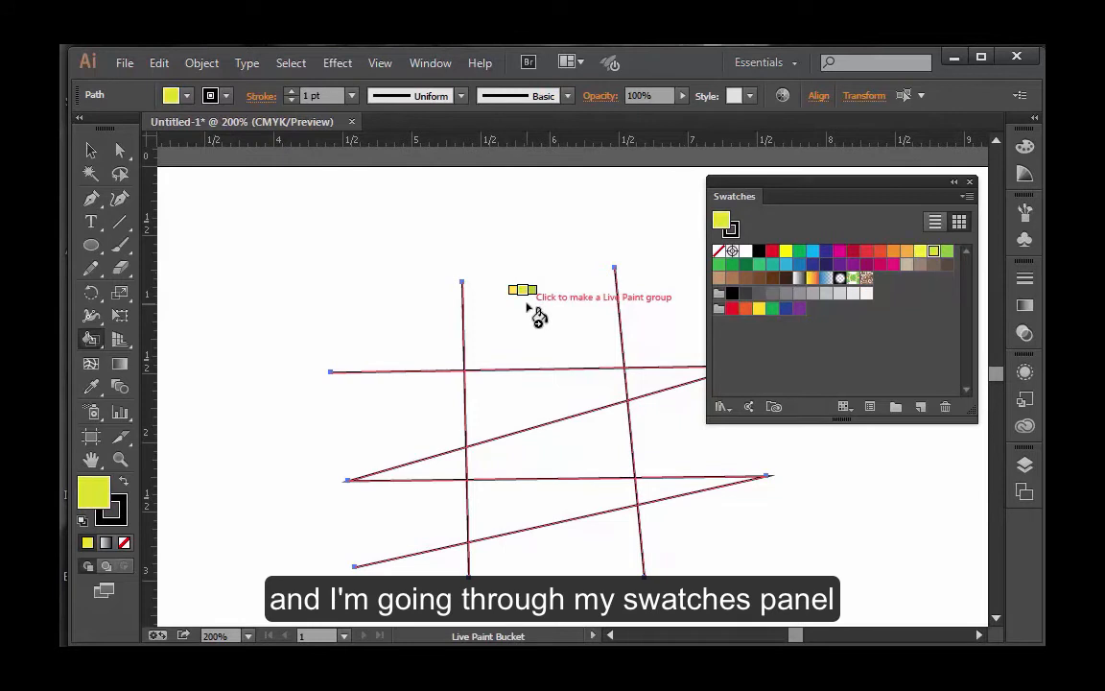
pyautogui.press('Left')
pyautogui.press('Left')
pyautogui.press('Left')
pyautogui.press('Left')
pyautogui.press('Left')
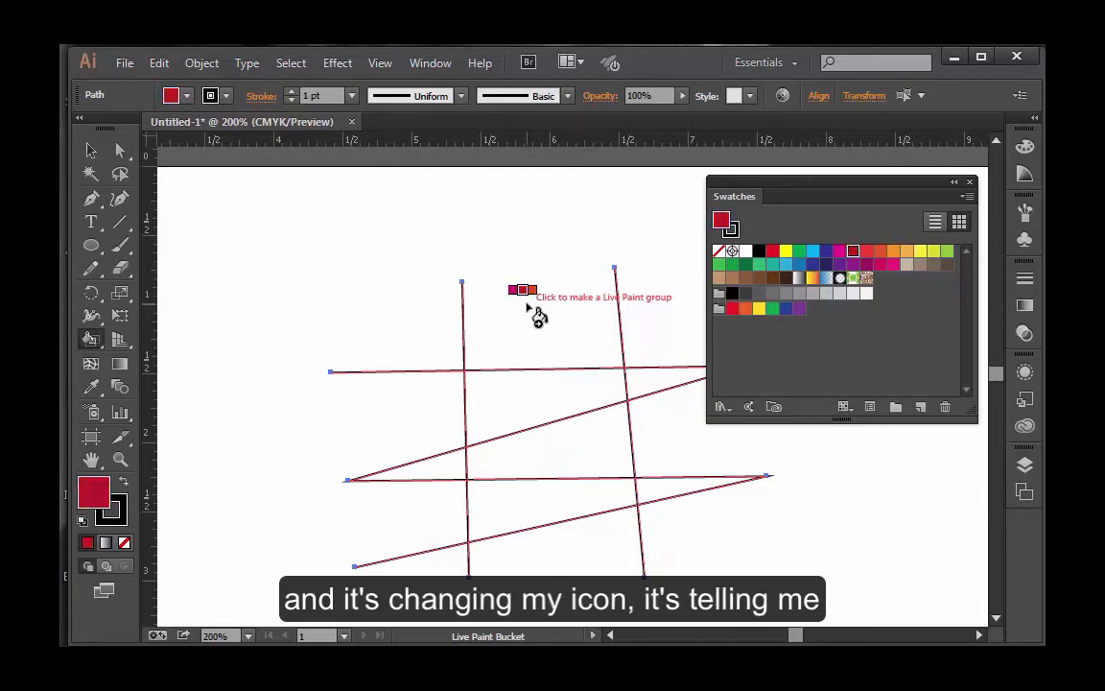
pyautogui.press('Left')
pyautogui.press('Right')
pyautogui.press('Right')
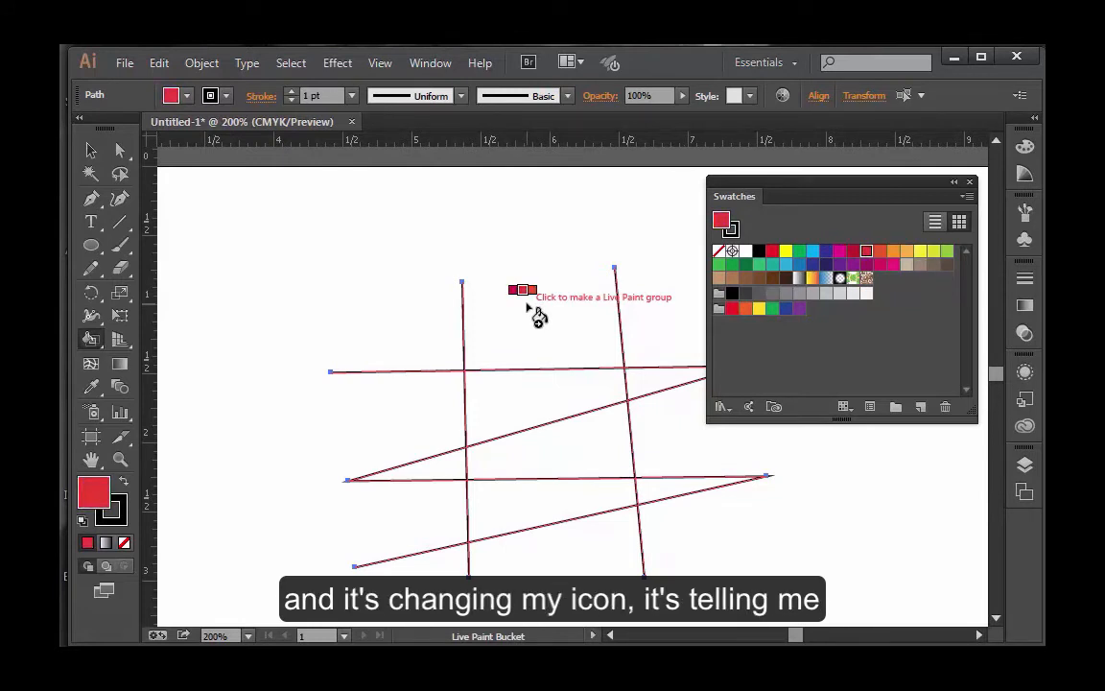
pyautogui.press('Left')
pyautogui.press('Left')
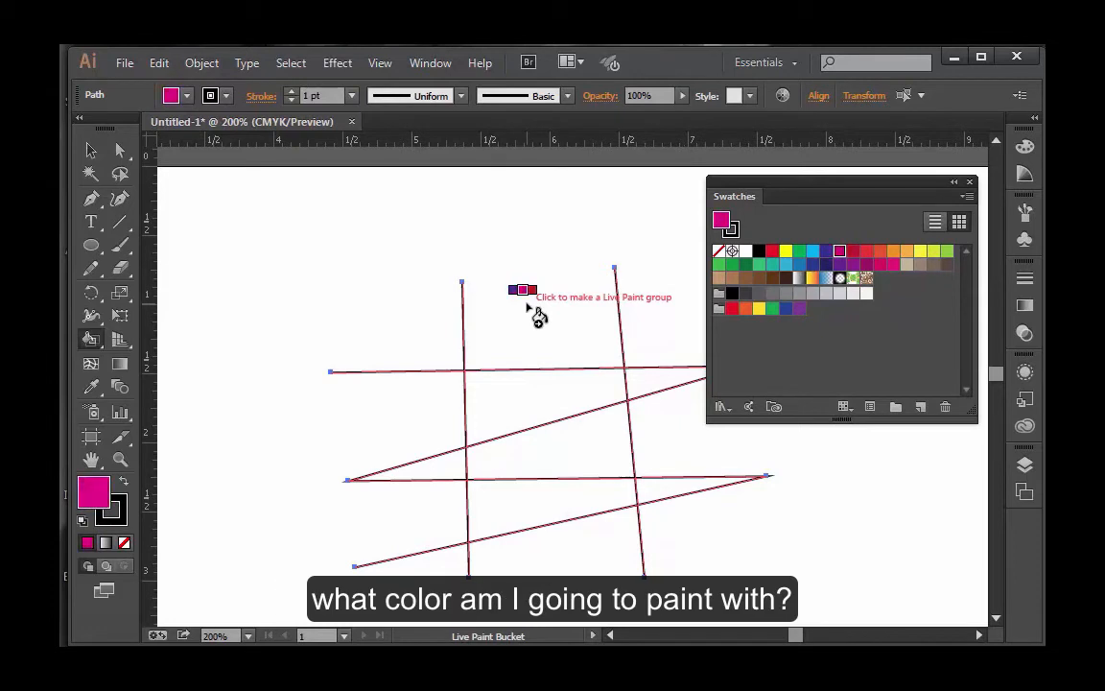
pyautogui.press('Down')
pyautogui.press('Up')
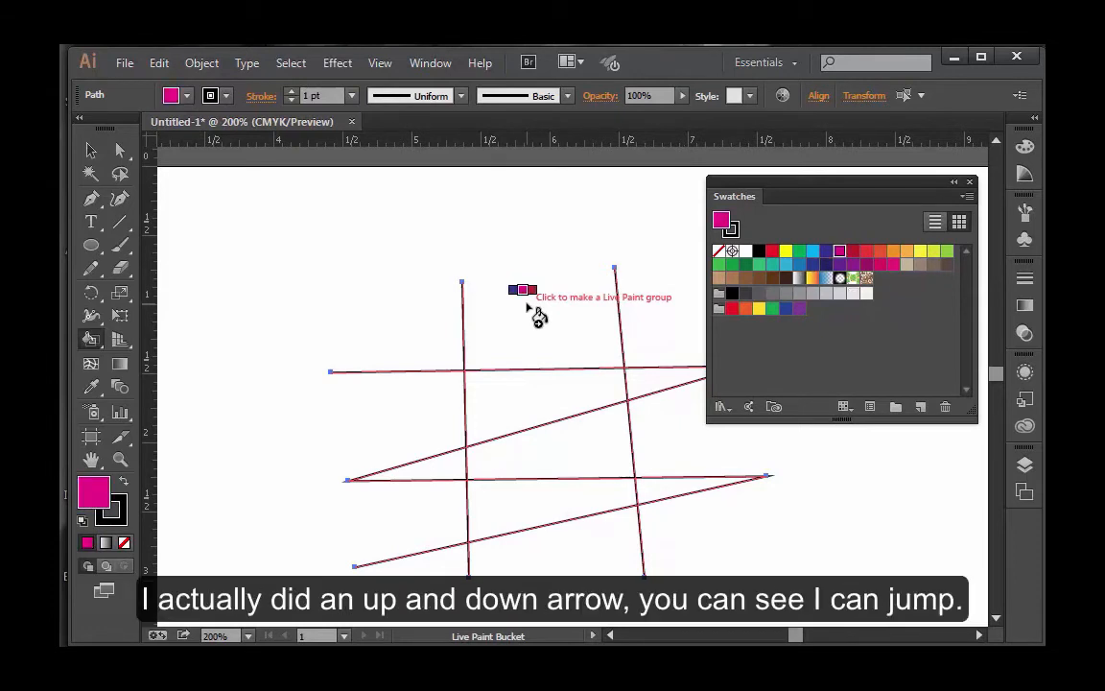
# Step: Make the selected lines a Live Paint group and fill the upper region between the near-vertical lines with yellow-green
pyautogui.press('Right')
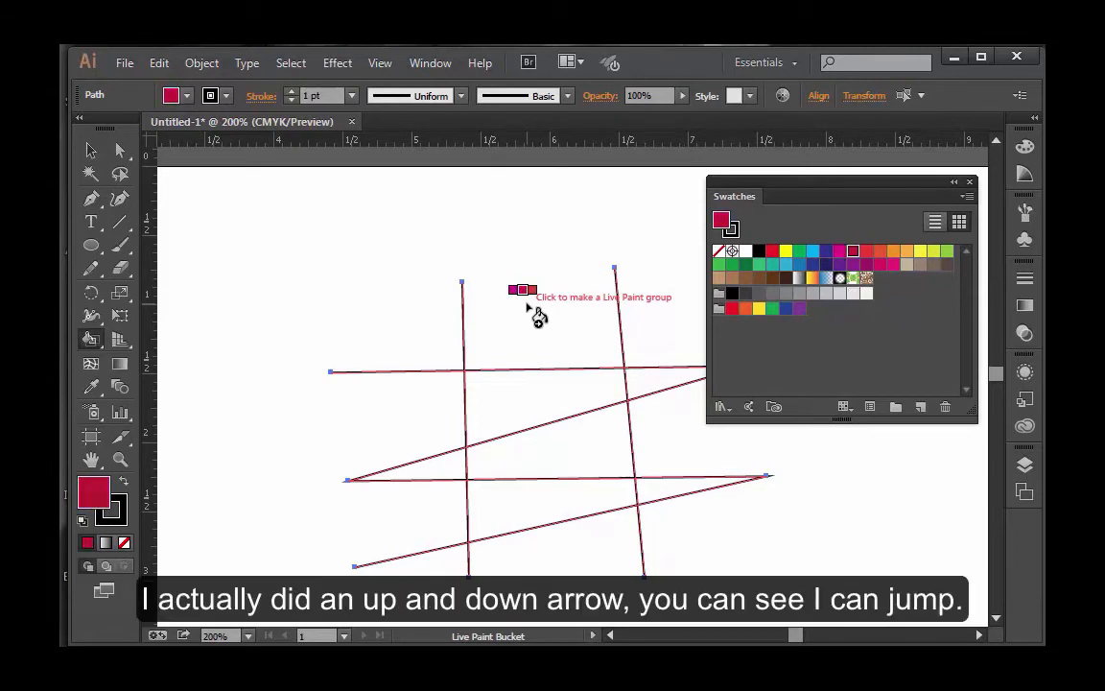
pyautogui.press('Left')
pyautogui.press('Right')
pyautogui.press('Right')
pyautogui.press('Right')
pyautogui.press('Right')
pyautogui.press('Right')
pyautogui.press('Right')
pyautogui.press('Right')
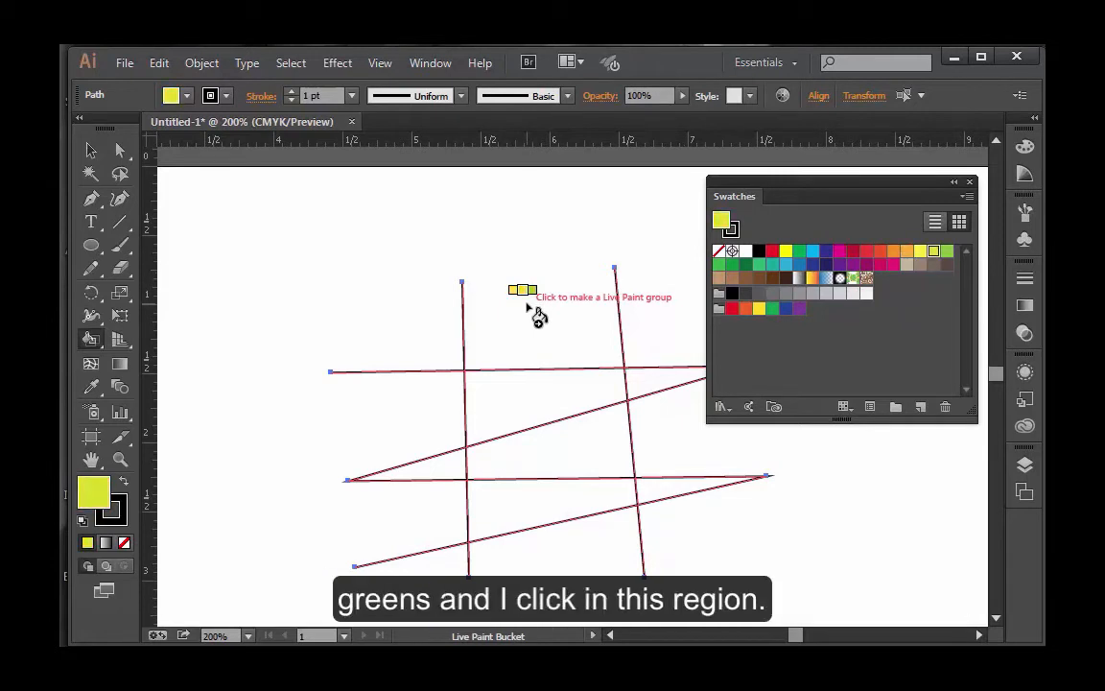
pyautogui.click(504, 390)
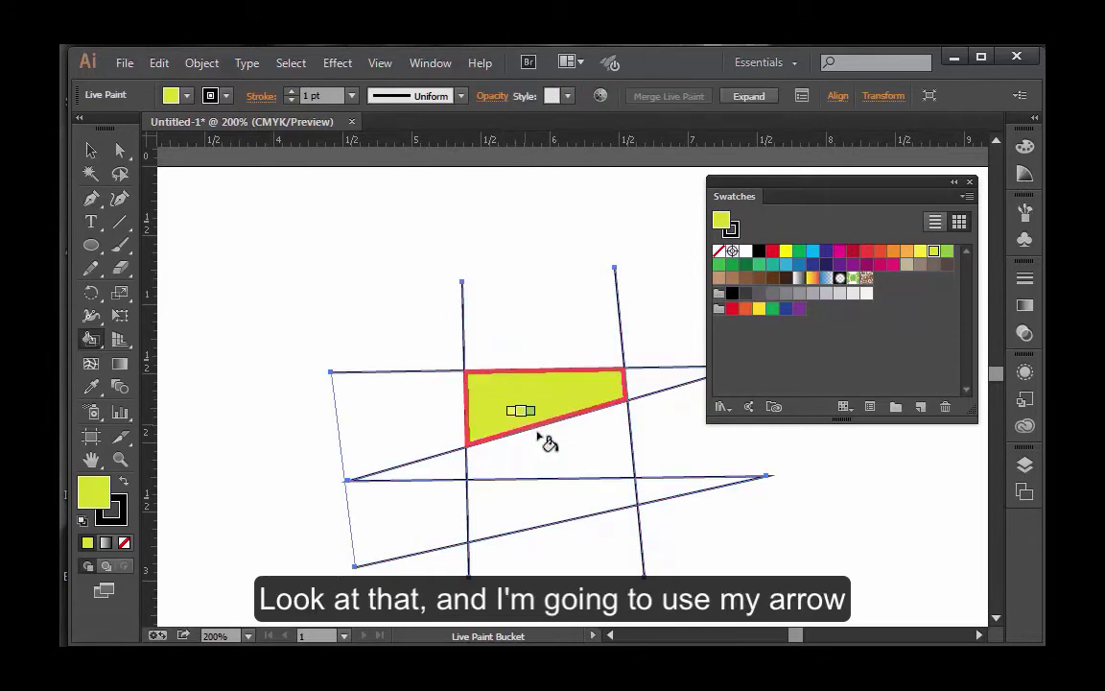
# Step: Fill the two regions below the yellow-green one with the next two swatches, light green and medium green
pyautogui.press('Right')
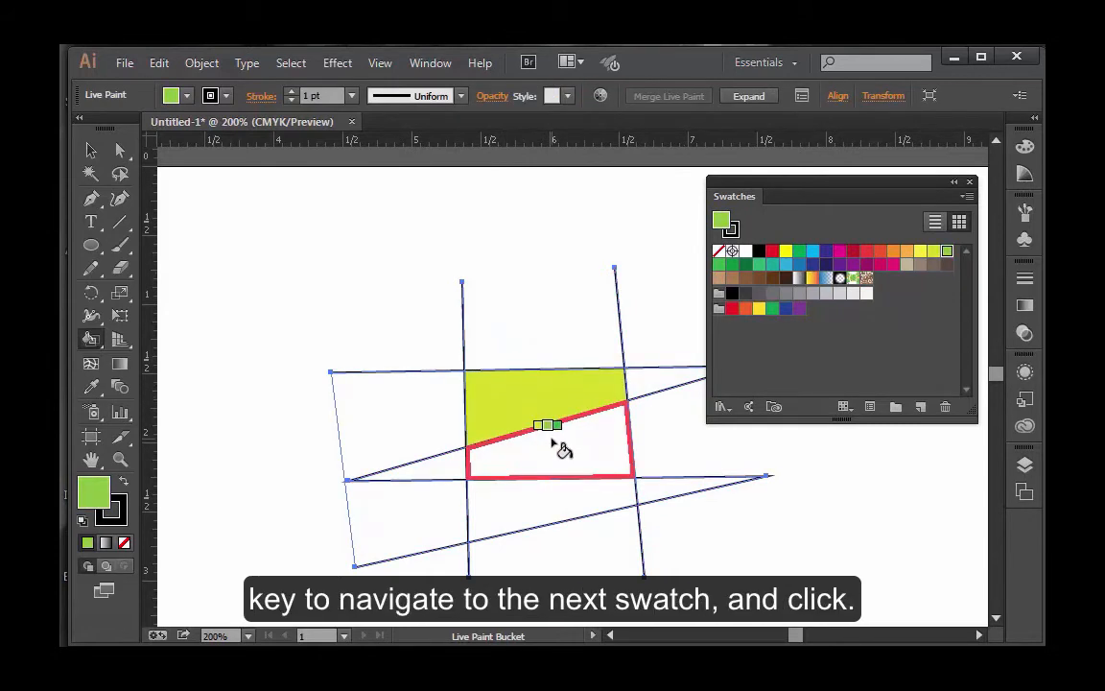
pyautogui.click(561, 449)
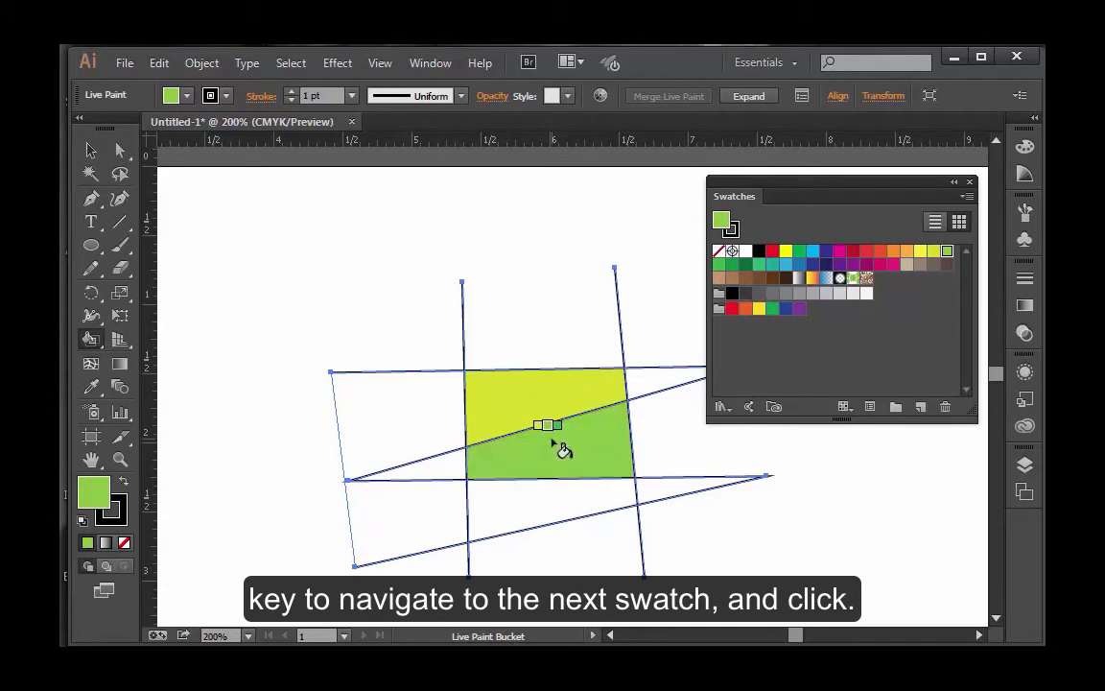
pyautogui.press('Right')
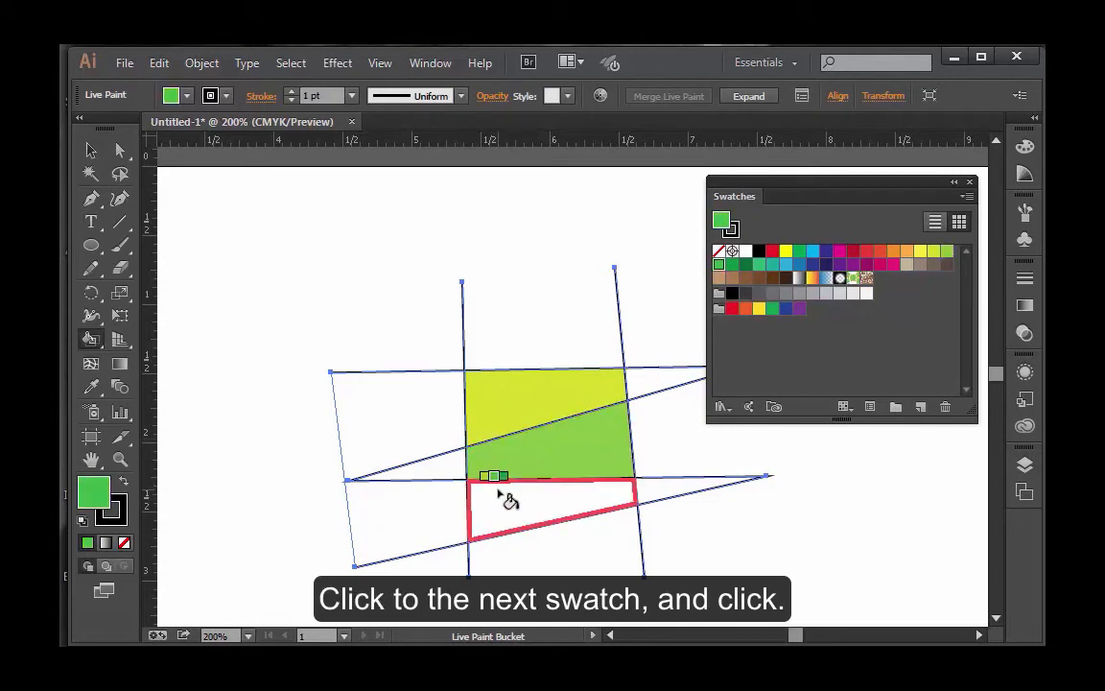
pyautogui.click(500, 494)
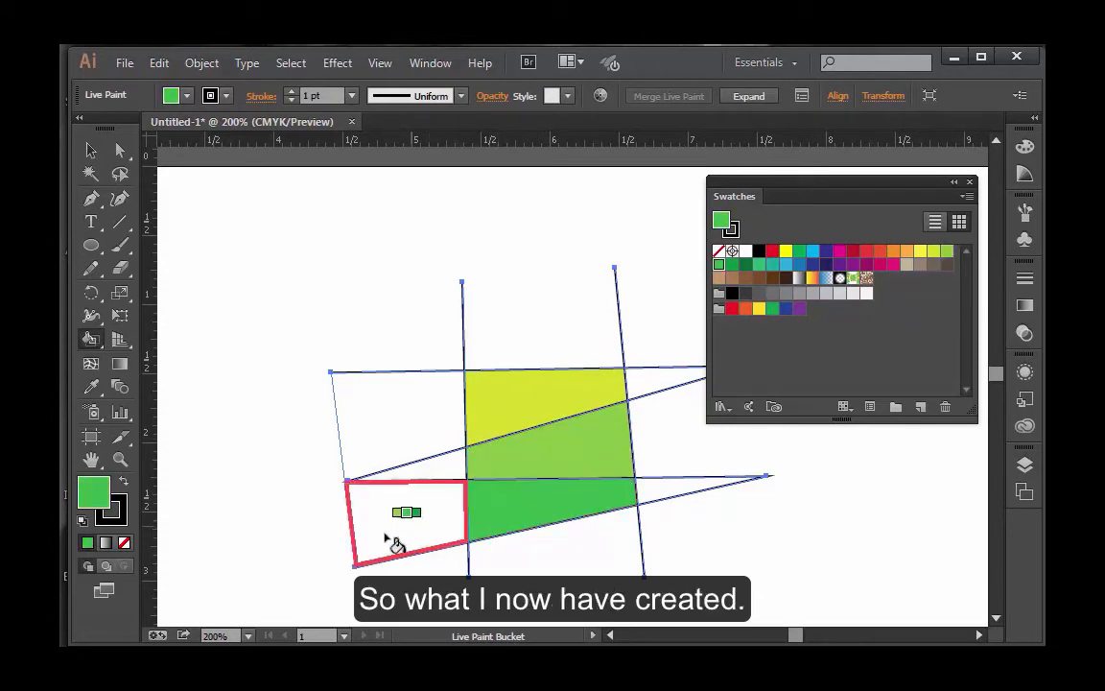
# Step: Fill the three regions left of the first near-vertical line with green, dark green and mint green, from top to bottom
pyautogui.press('Right')
pyautogui.click(414, 406)
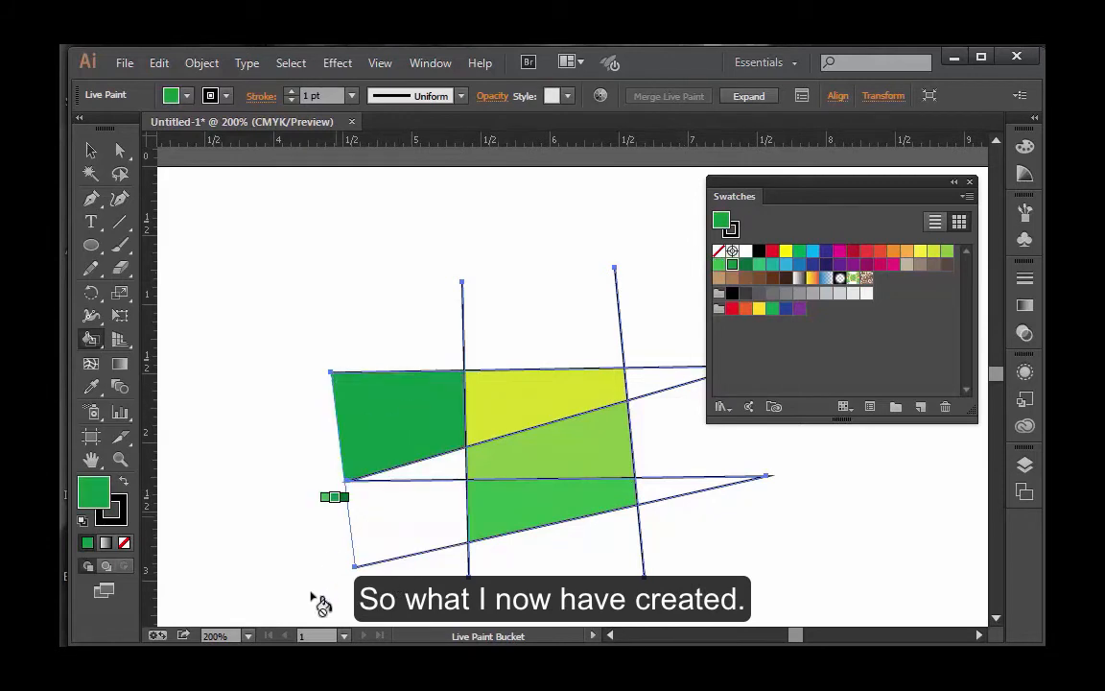
pyautogui.click(431, 475)
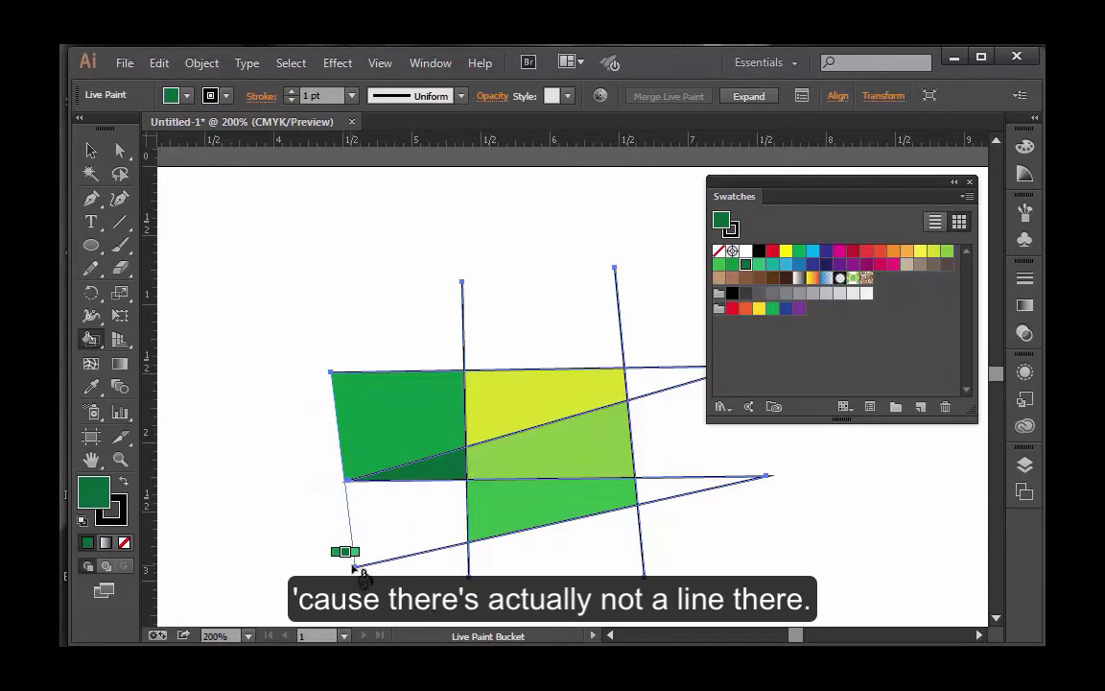
pyautogui.press('Right')
pyautogui.click(413, 521)
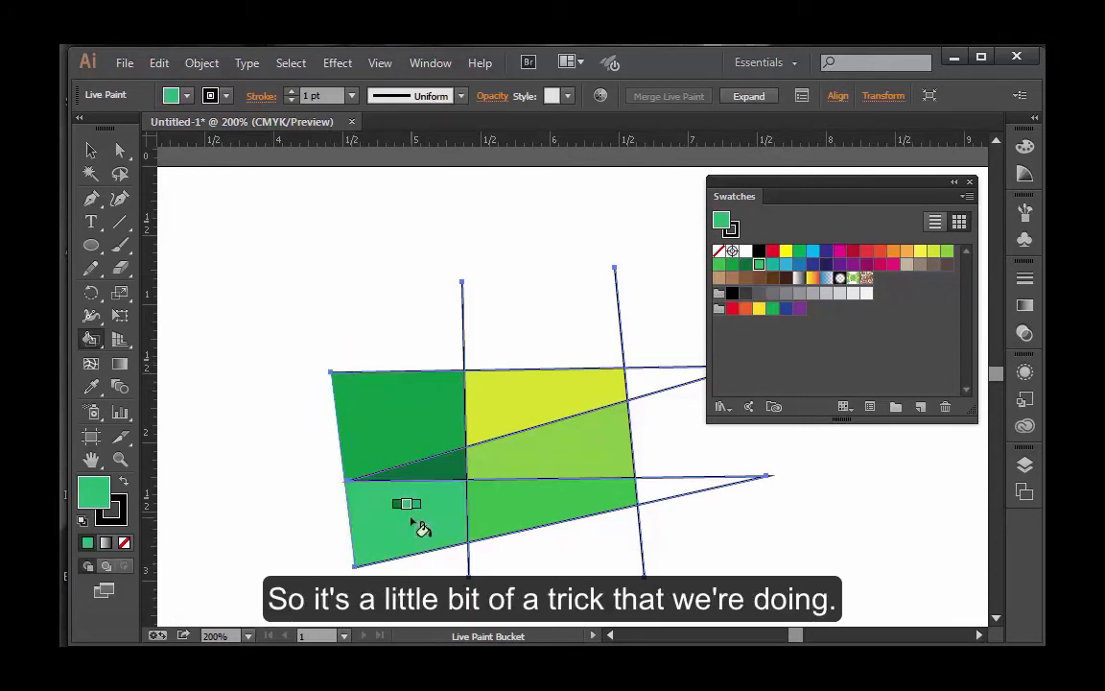
# Step: Fill the lower right triangle with teal and the upper right triangle with light blue
pyautogui.press('Right')
pyautogui.press('Right')
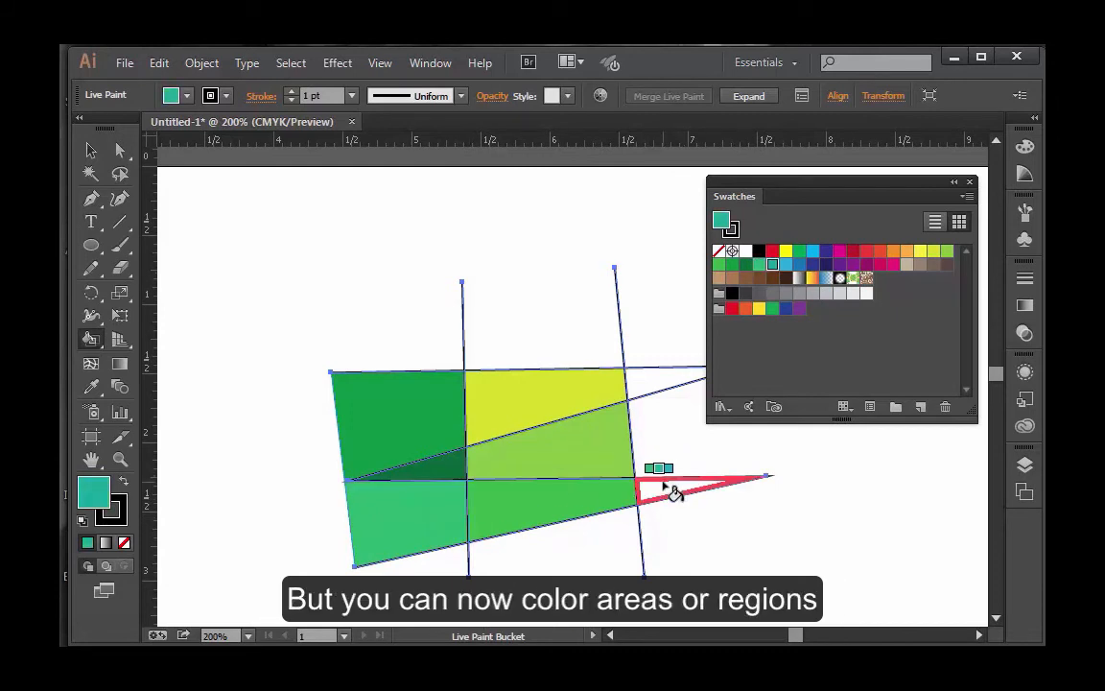
pyautogui.click(673, 494)
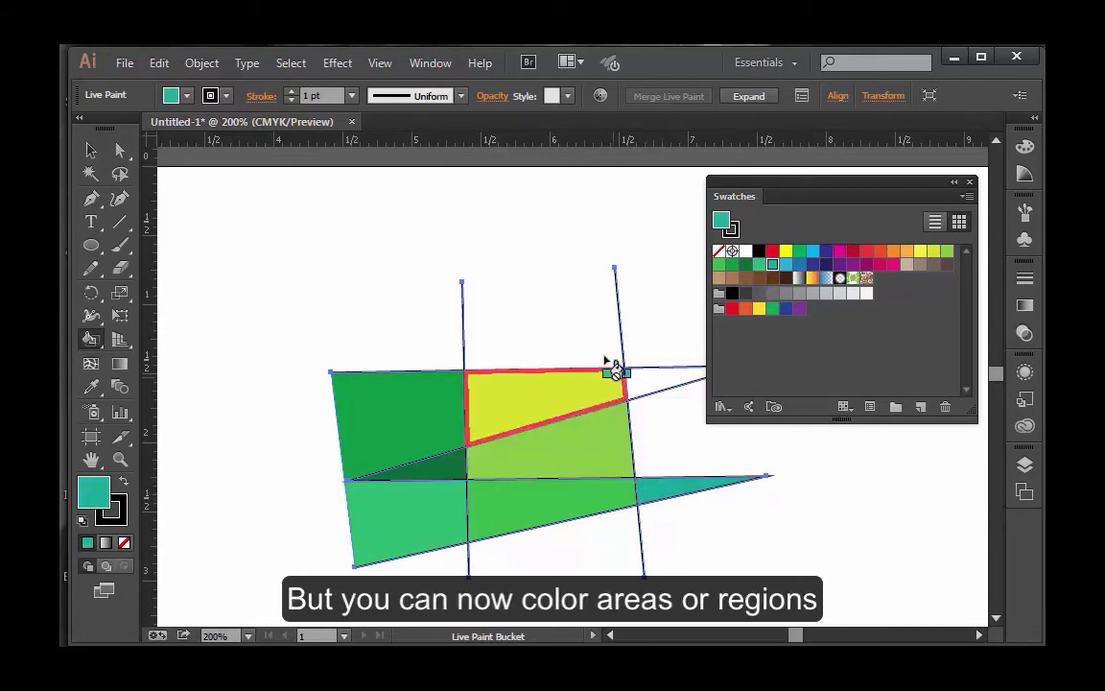
pyautogui.press('Right')
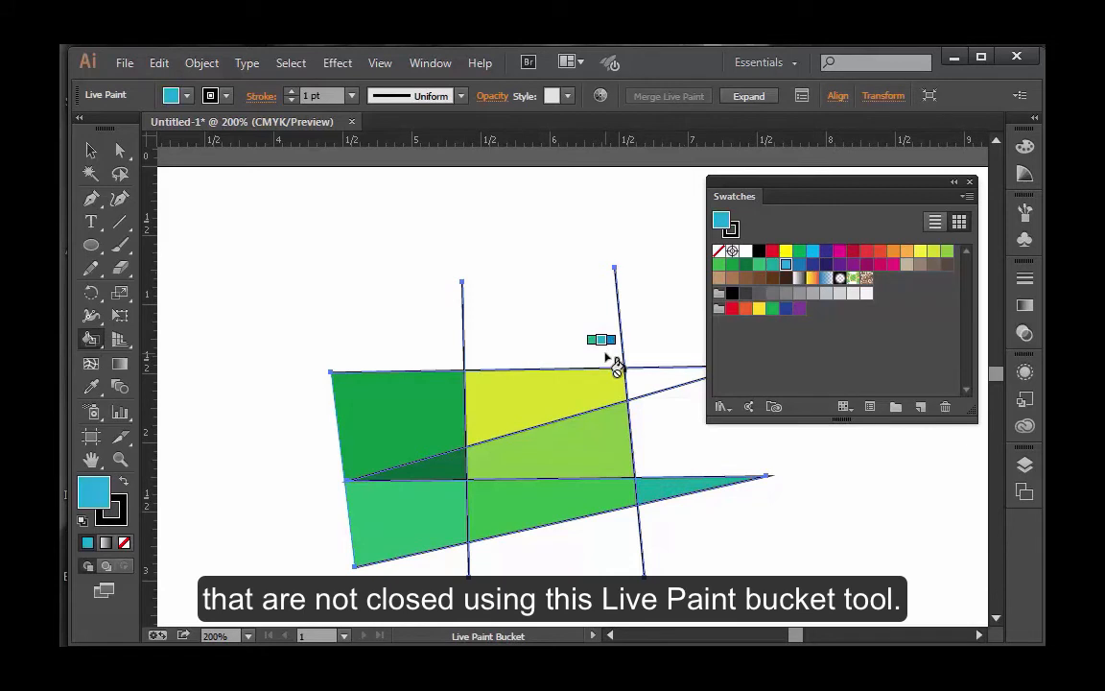
pyautogui.click(654, 385)
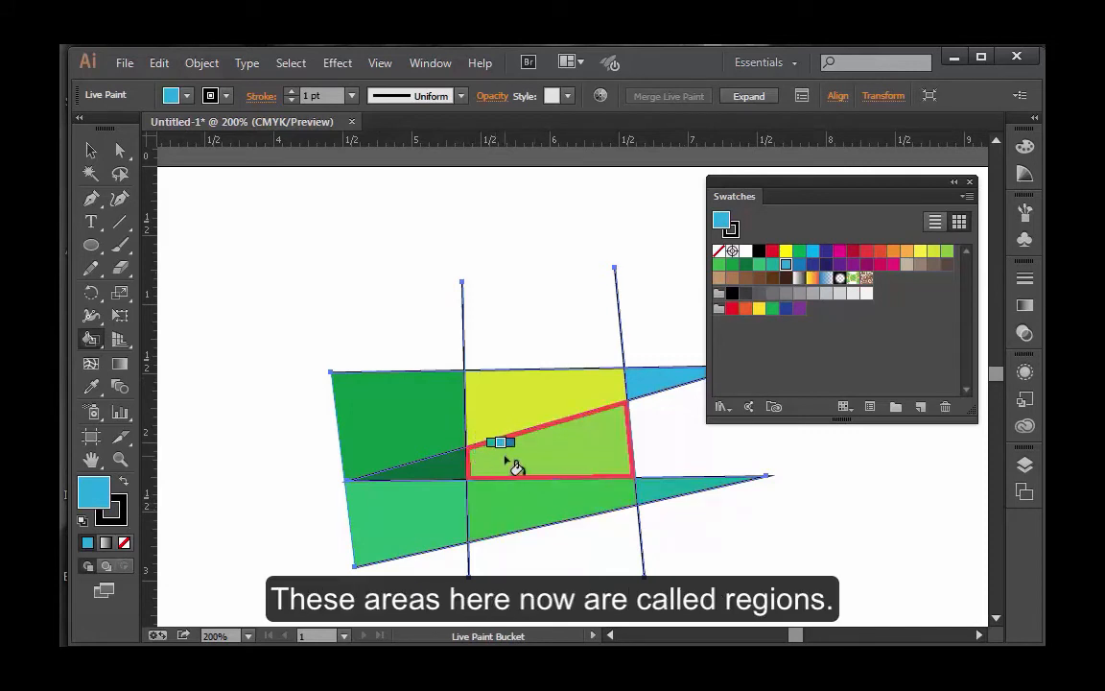
# Step: Select the three middle regions one after another with the Live Paint Selection tool, ending on the lowest one
pyautogui.click(93, 343)
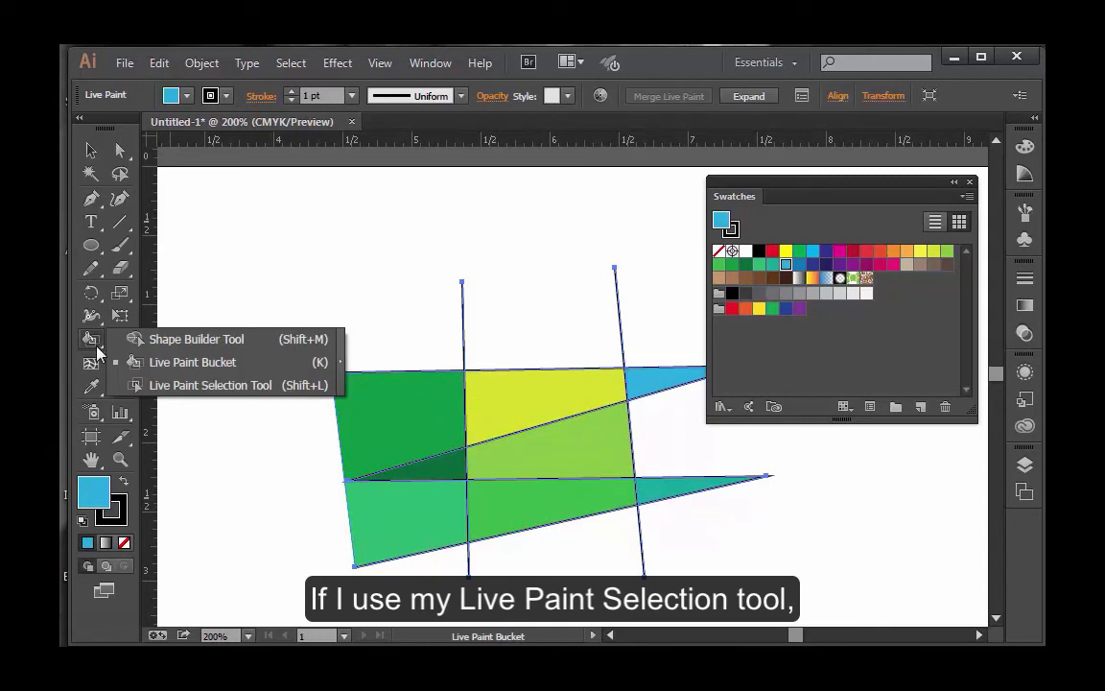
pyautogui.click(169, 387)
pyautogui.click(530, 415)
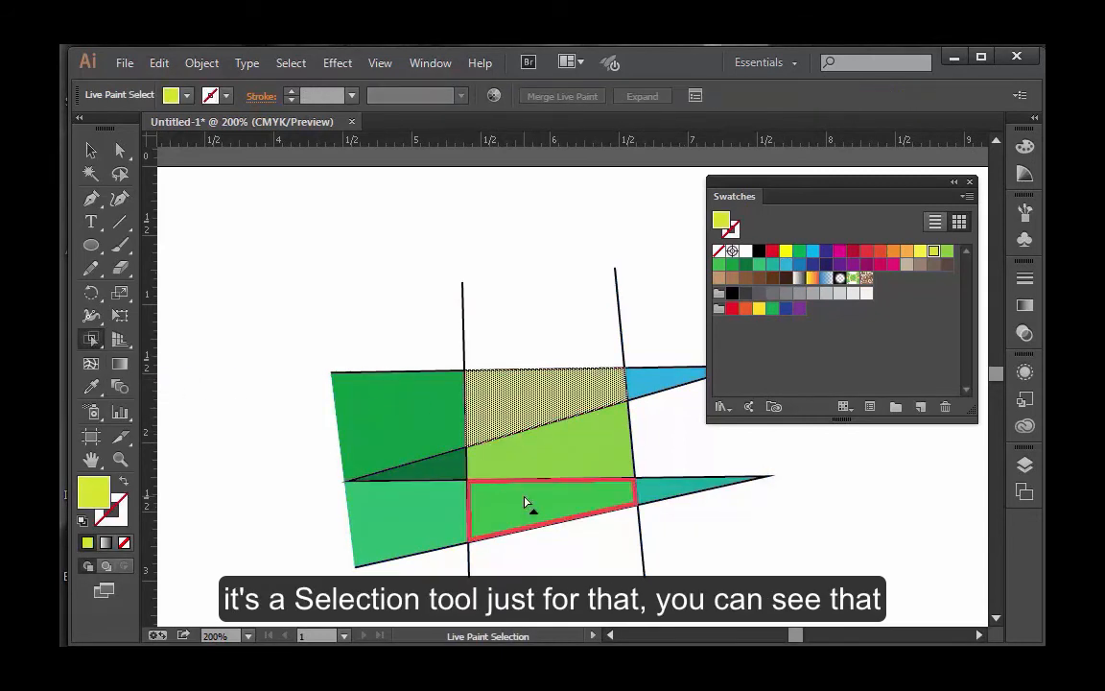
pyautogui.click(547, 461)
pyautogui.click(523, 516)
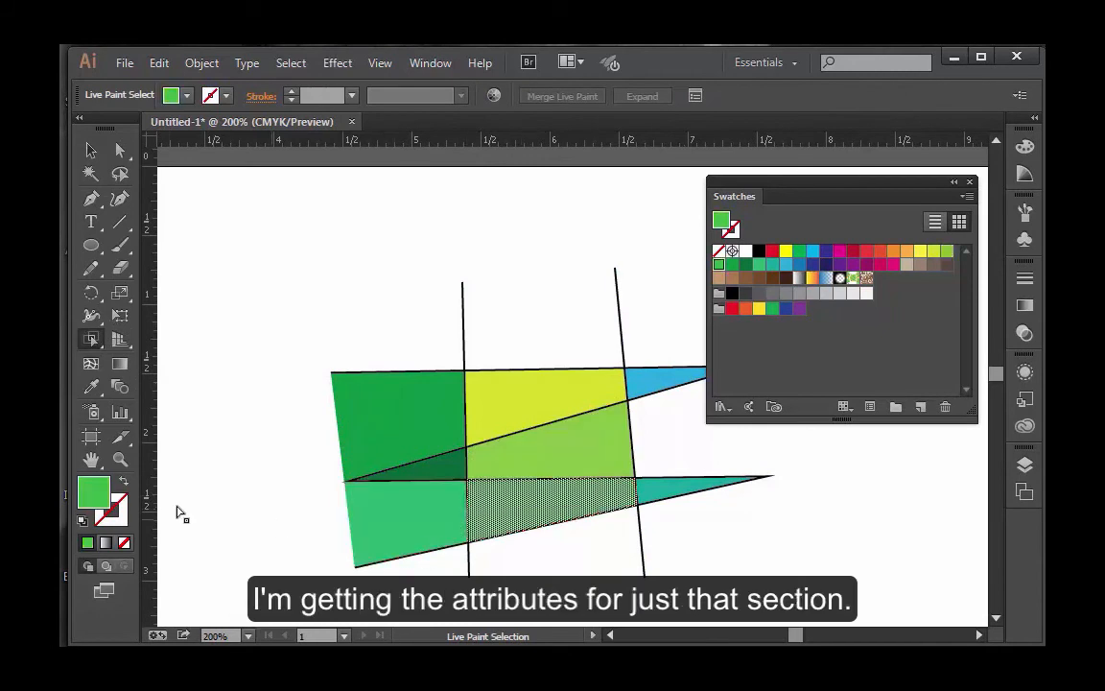
# Step: Select the light green middle region with Live Paint Selection and try to give it a black stroke
pyautogui.click(387, 422)
pyautogui.click(526, 469)
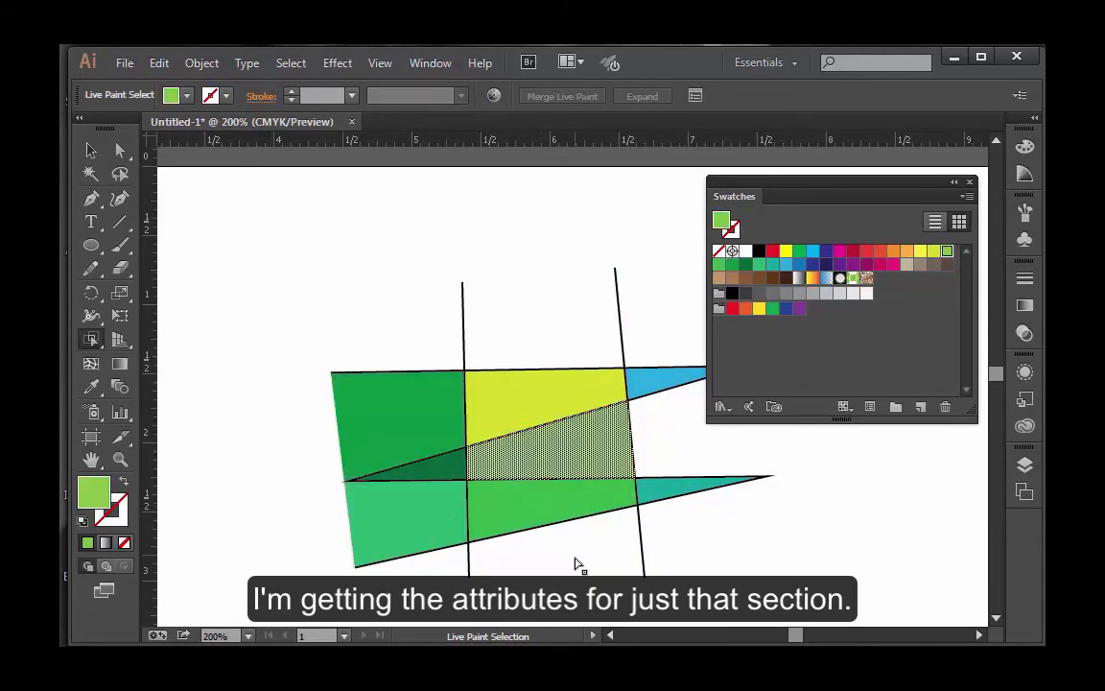
pyautogui.click(123, 523)
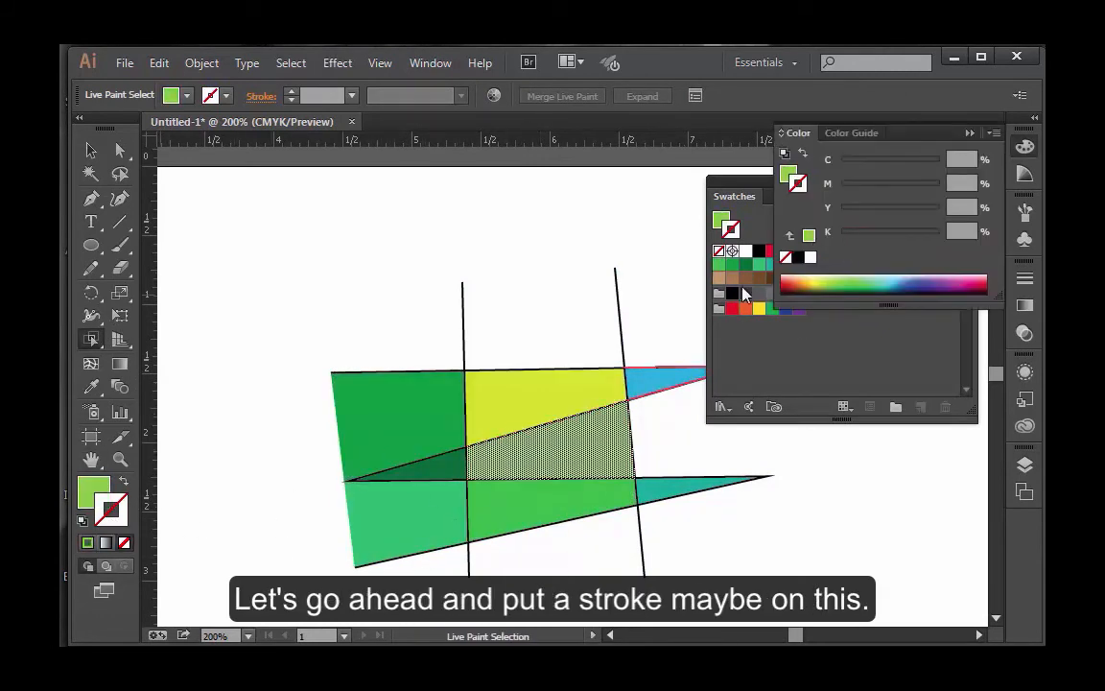
pyautogui.click(735, 292)
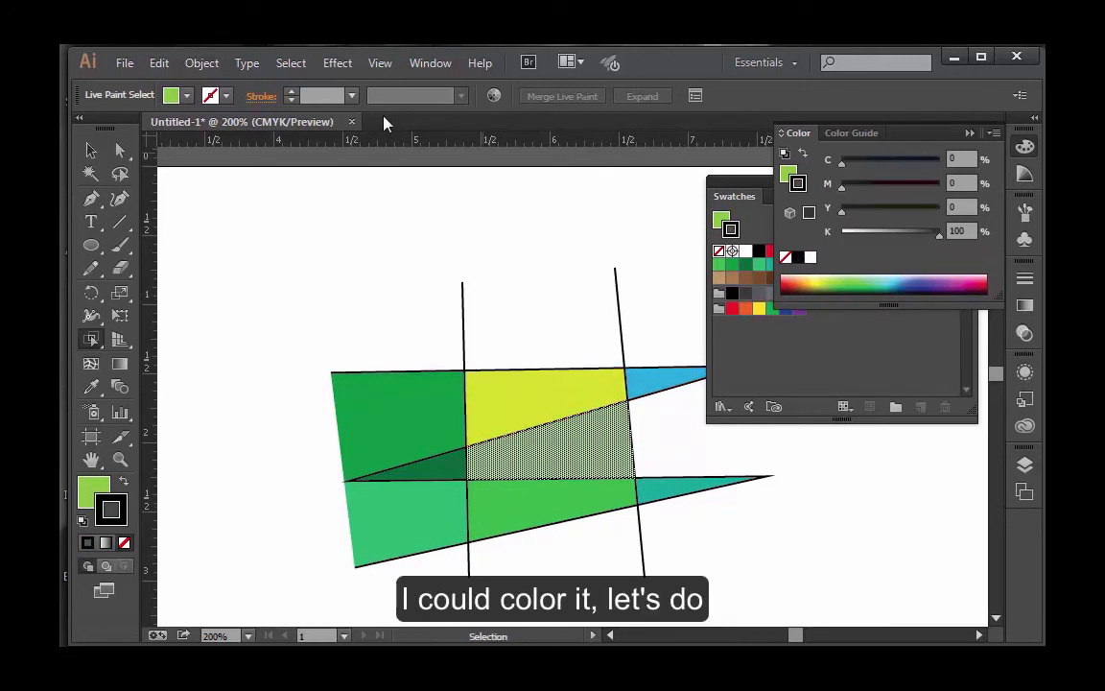
pyautogui.click(784, 323)
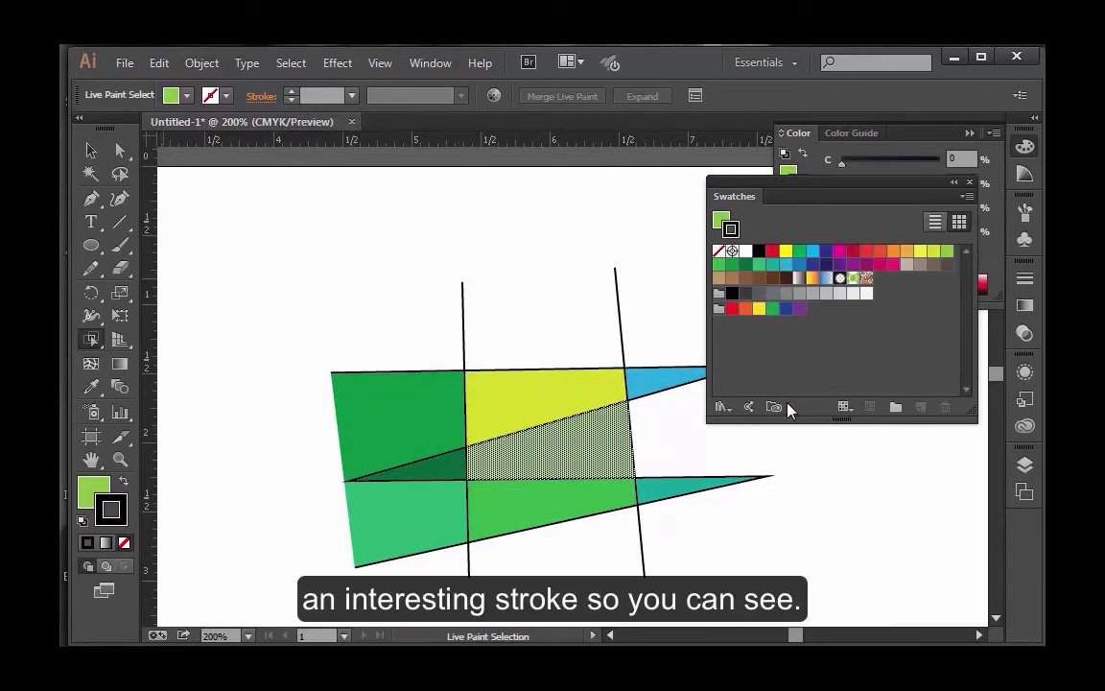
# Step: Try to apply a blue-violet stroke to the light green middle region
pyautogui.click(562, 325)
pyautogui.click(596, 444)
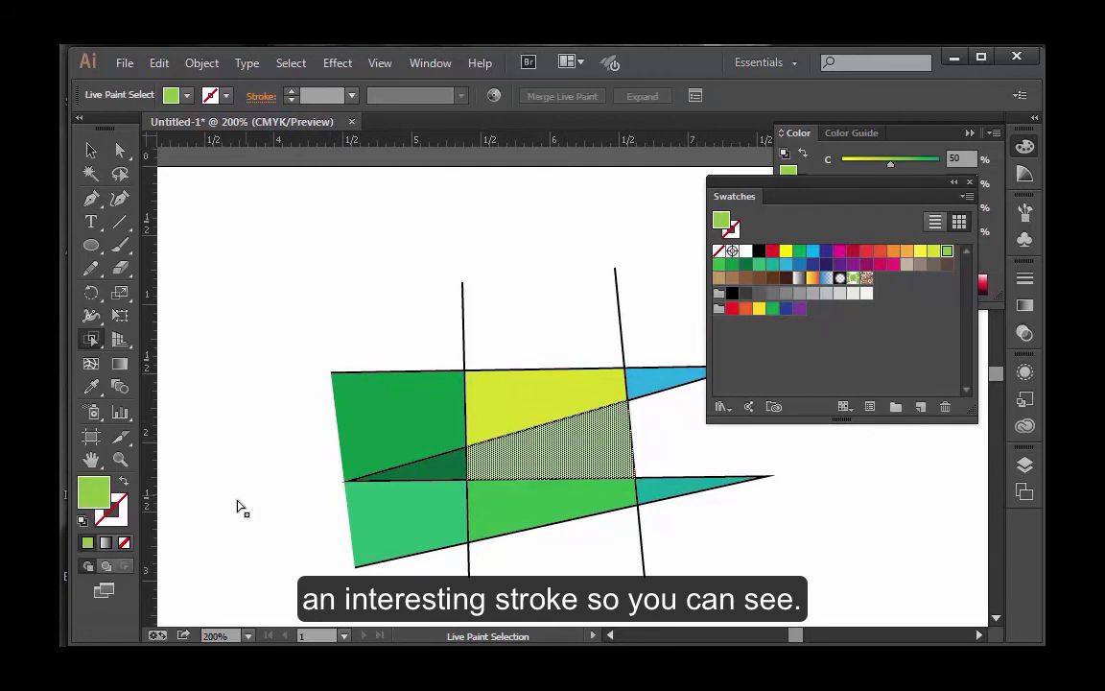
pyautogui.click(116, 522)
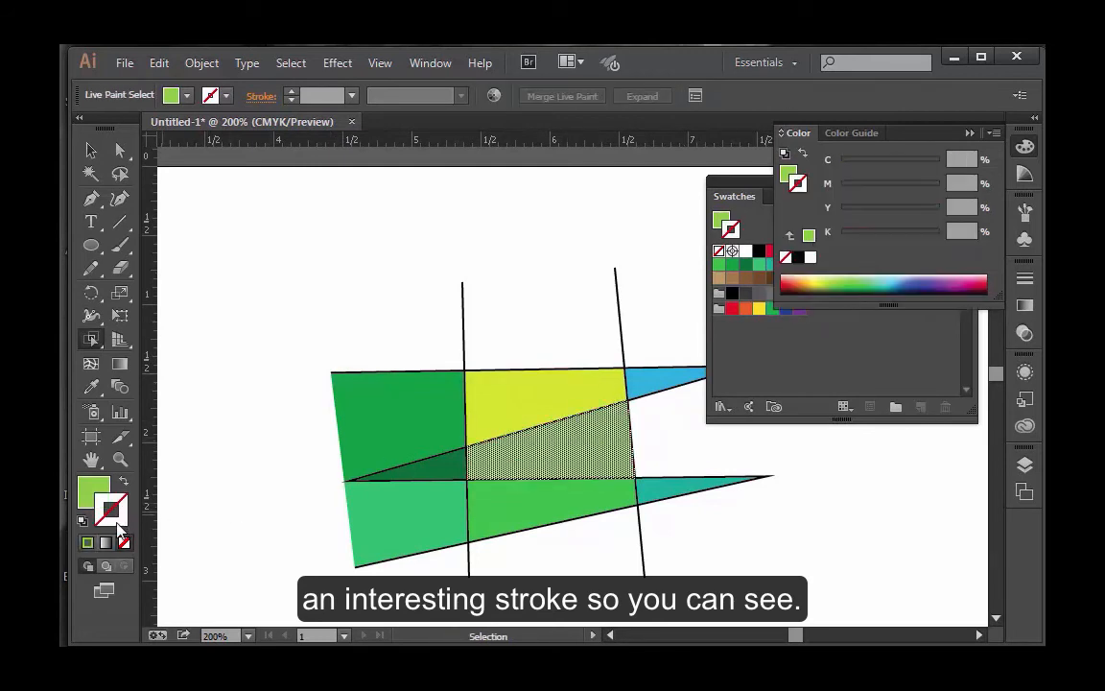
pyautogui.click(930, 283)
pyautogui.click(599, 357)
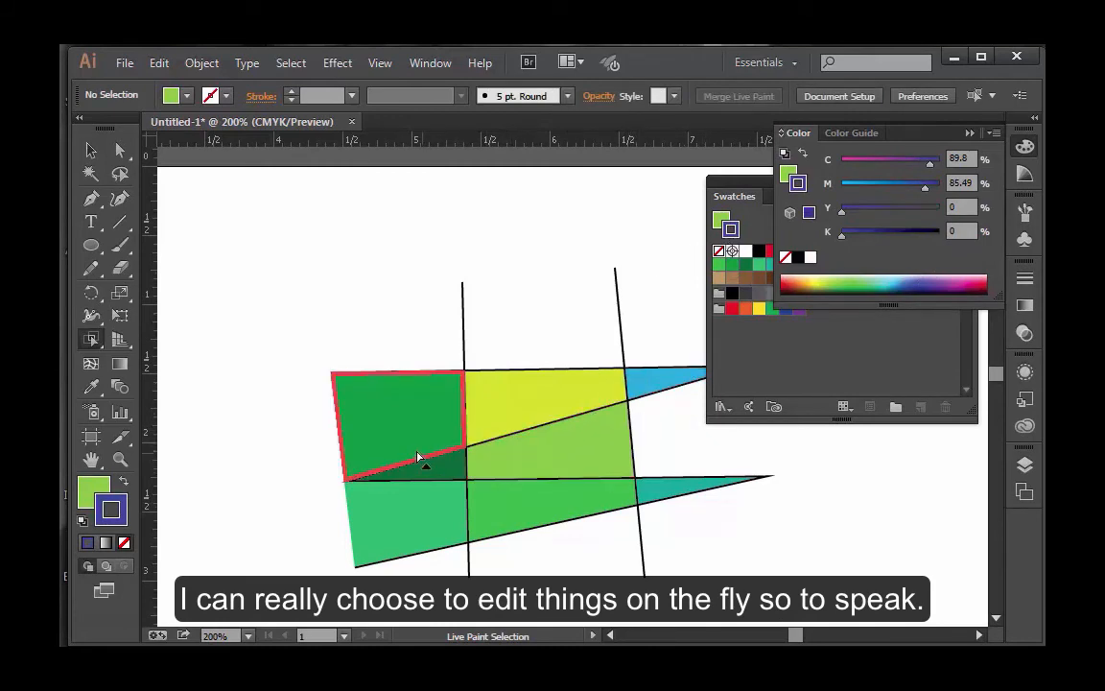
# Step: Pick up the yellow-green region's fill and draw a circle in that color overlapping the upper edge of the artwork
pyautogui.moveTo(463, 338); pyautogui.dragTo(647, 548)
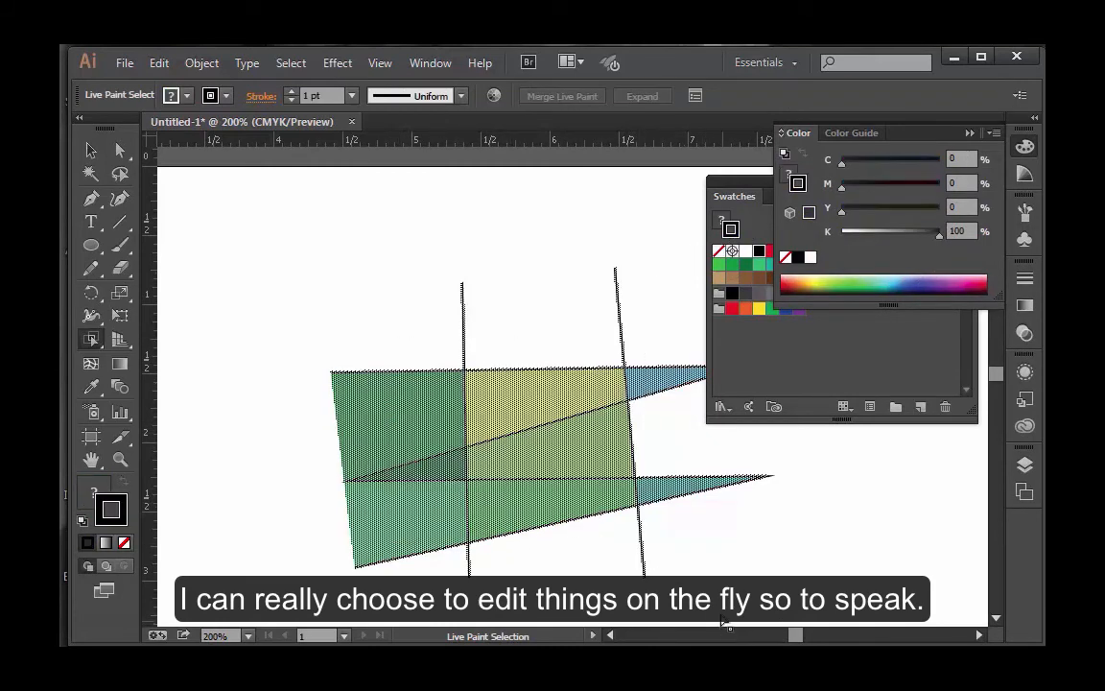
pyautogui.click(532, 419)
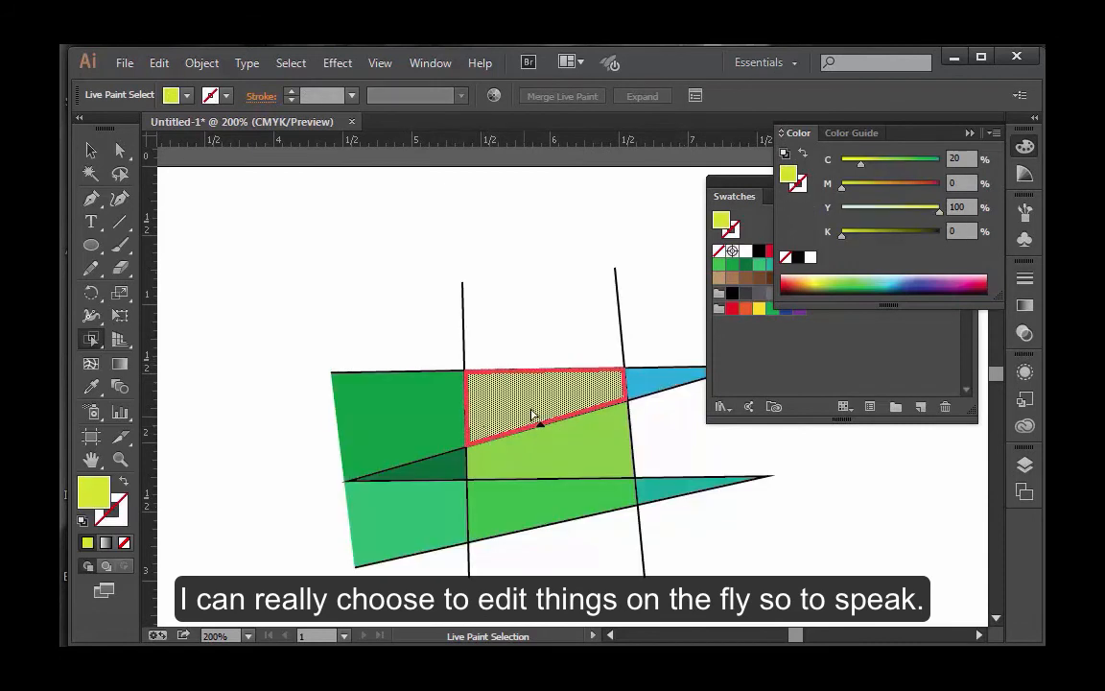
pyautogui.click(90, 243)
pyautogui.moveTo(374, 238); pyautogui.dragTo(550, 413)
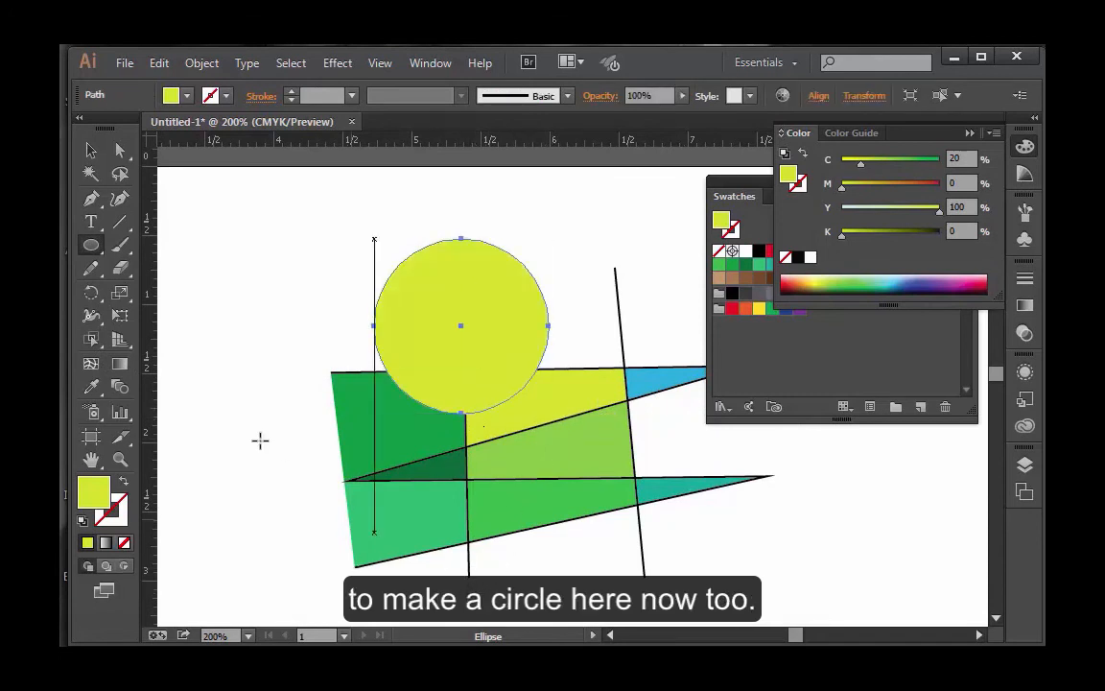
pyautogui.click(90, 150)
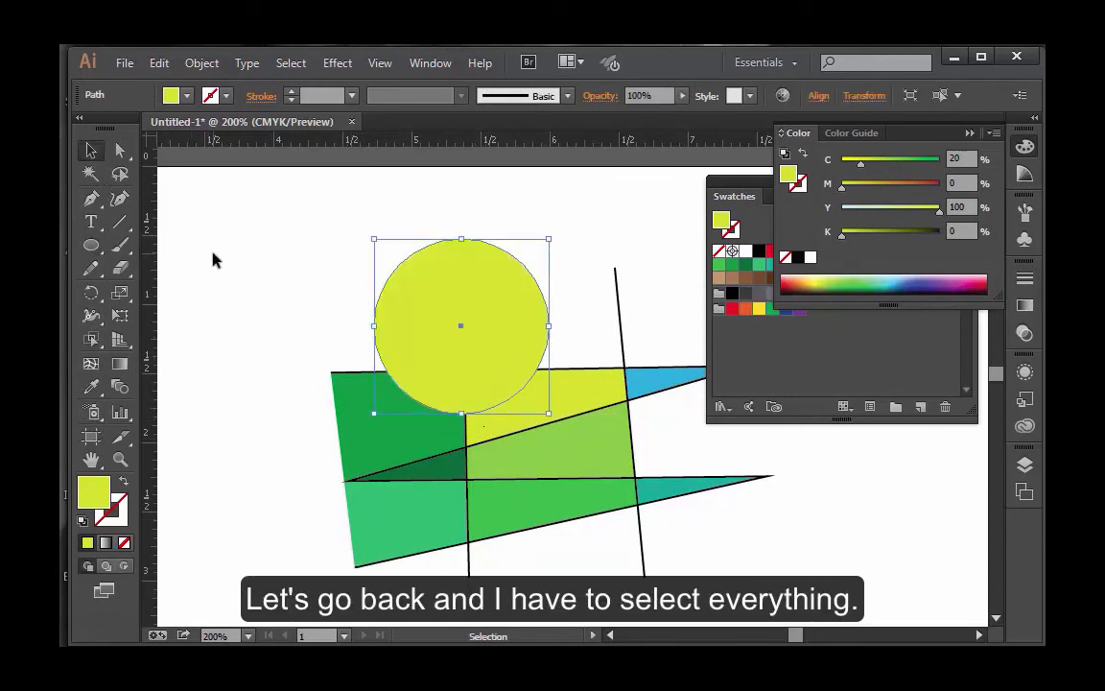
pyautogui.moveTo(204, 247); pyautogui.dragTo(393, 515)
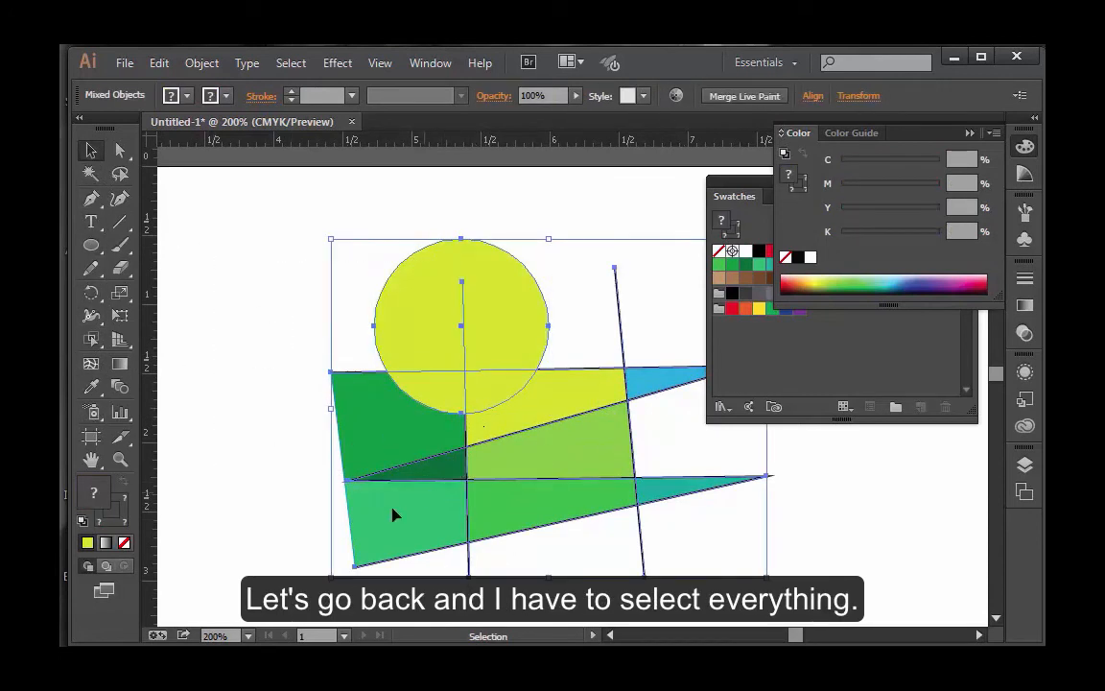
pyautogui.click(90, 364)
pyautogui.press('ctrl')
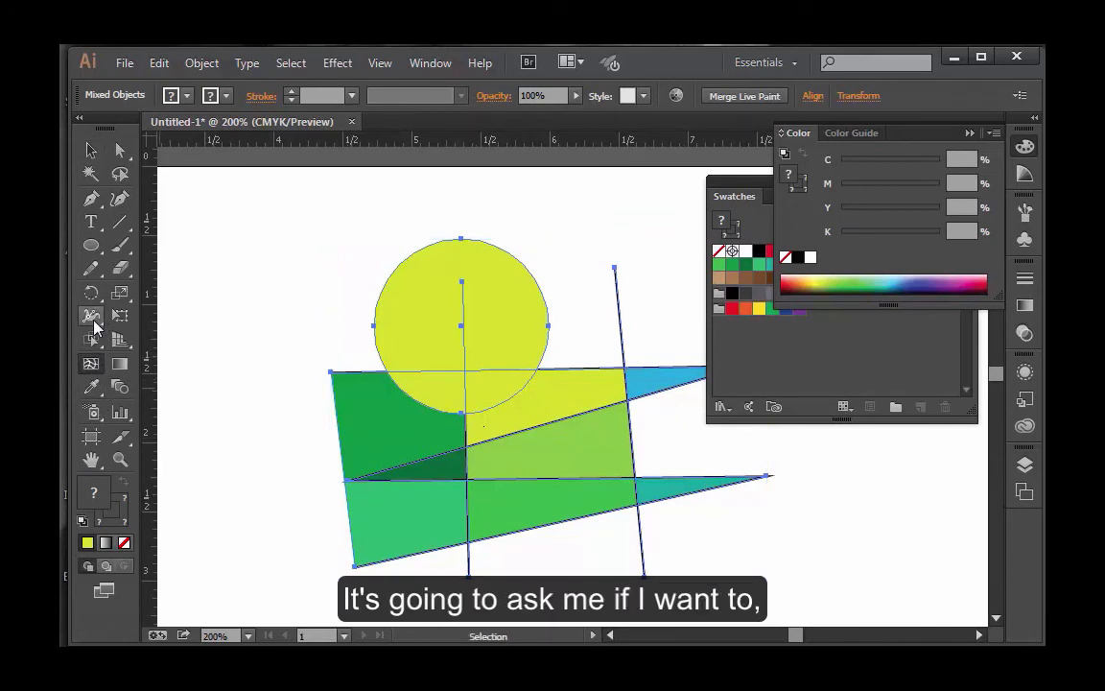
pyautogui.click(89, 341)
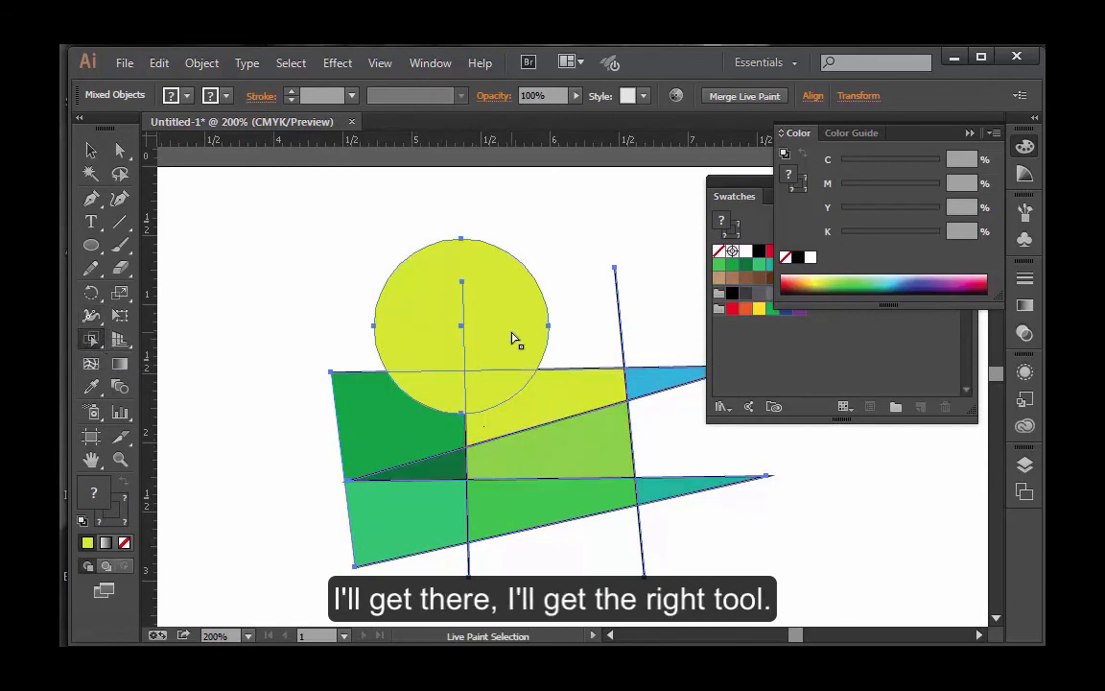
pyautogui.click(92, 153)
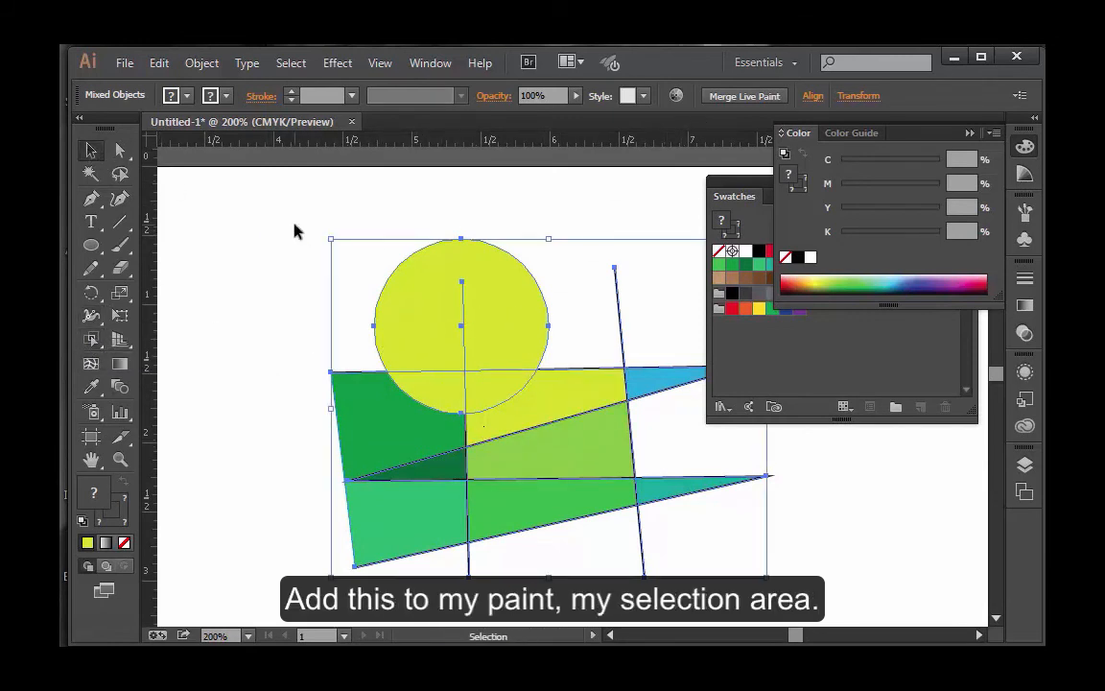
# Step: Shift the Live Paint group left and slightly up beneath the circle, and merge the circle into the group
pyautogui.click(288, 226)
pyautogui.click(529, 474)
pyautogui.moveTo(530, 475)
pyautogui.mouseDown()
pyautogui.moveTo(484, 476)
pyautogui.moveTo(501, 449)
pyautogui.moveTo(483, 447)
pyautogui.mouseUp()
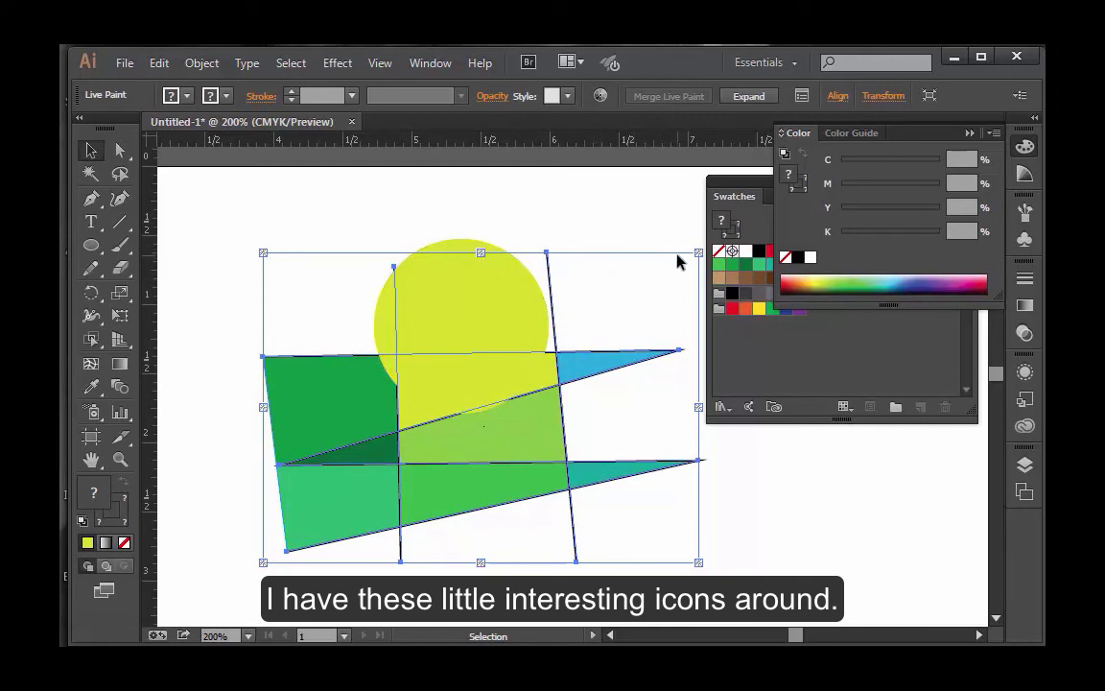
pyautogui.keyDown('shift'); pyautogui.click(467, 255); pyautogui.keyUp('shift')
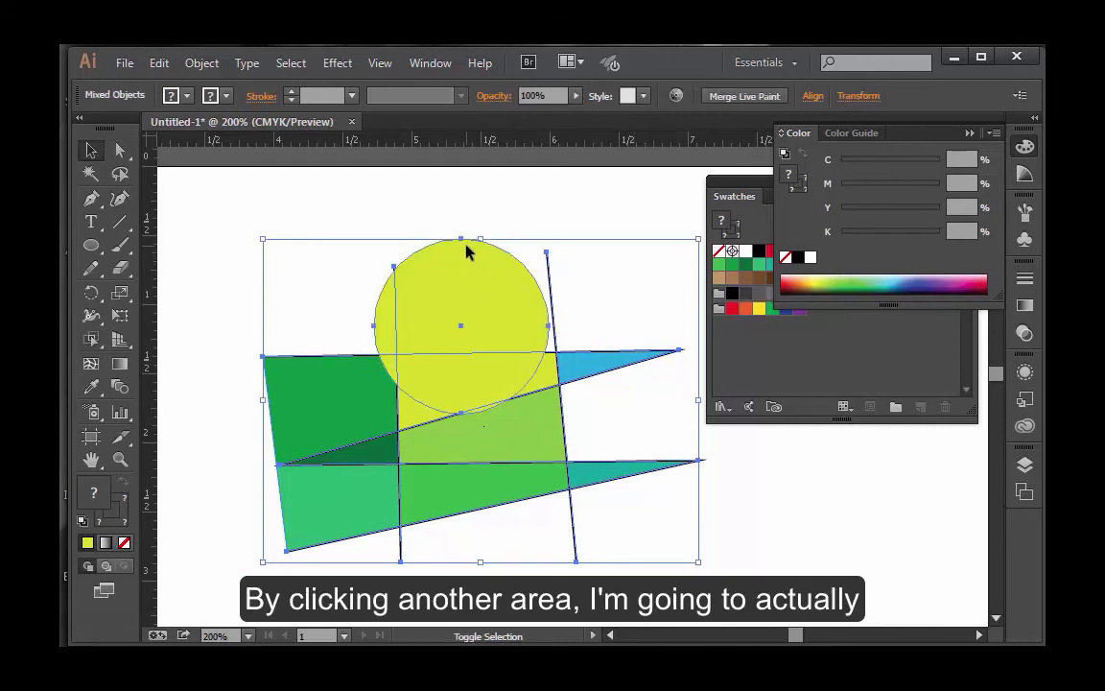
pyautogui.click(738, 97)
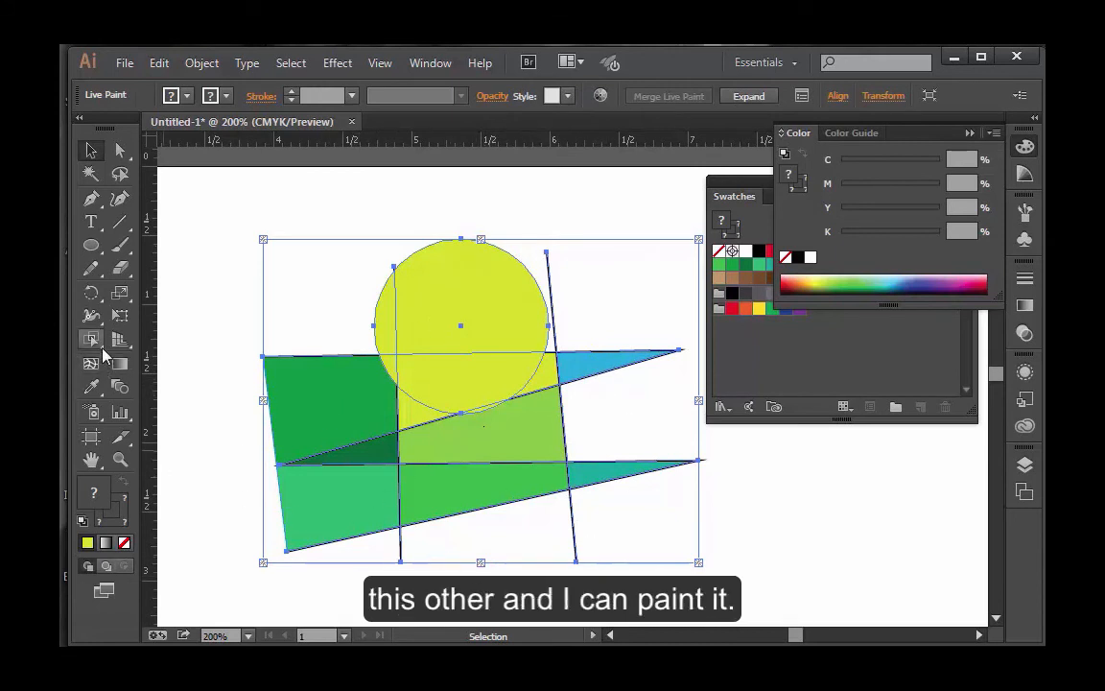
# Step: Fill the circle's large upper section, right of the first near-vertical line, with medium green using the Live Paint Bucket
pyautogui.moveTo(93, 347); pyautogui.dragTo(126, 363)
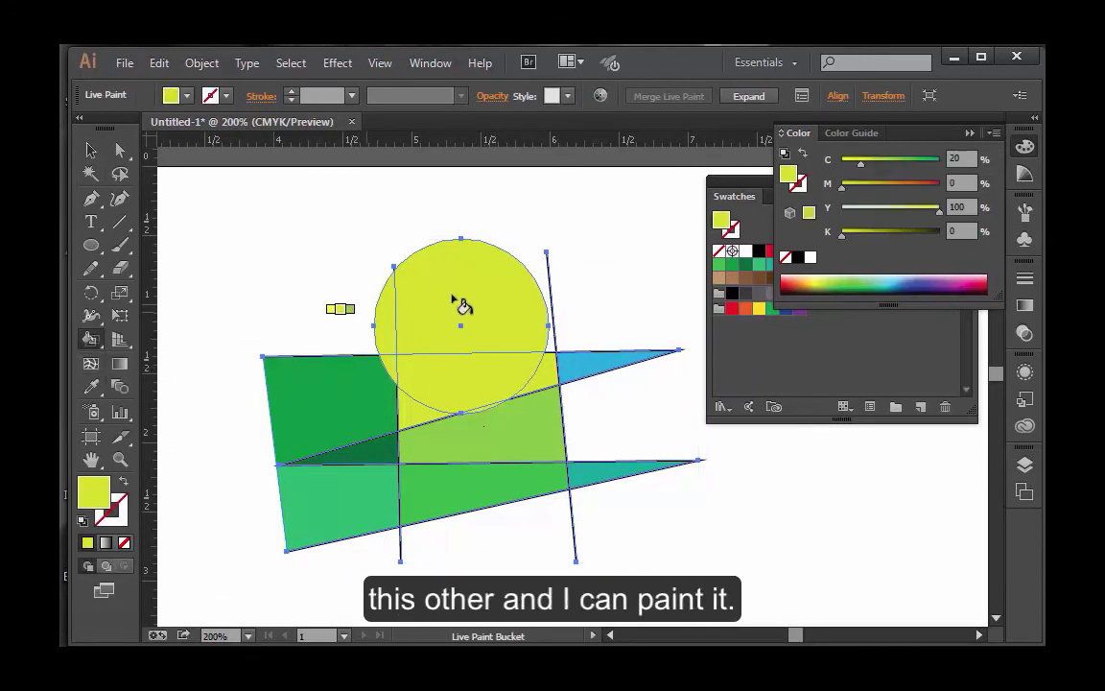
pyautogui.press('Right')
pyautogui.press('Right')
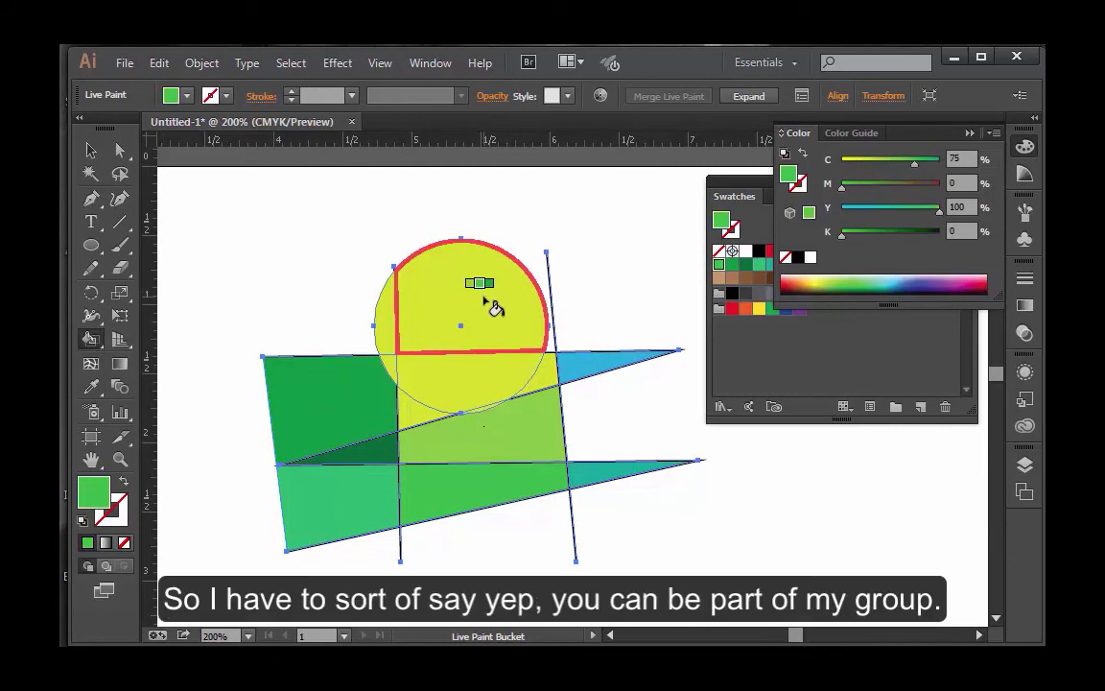
pyautogui.click(491, 305)
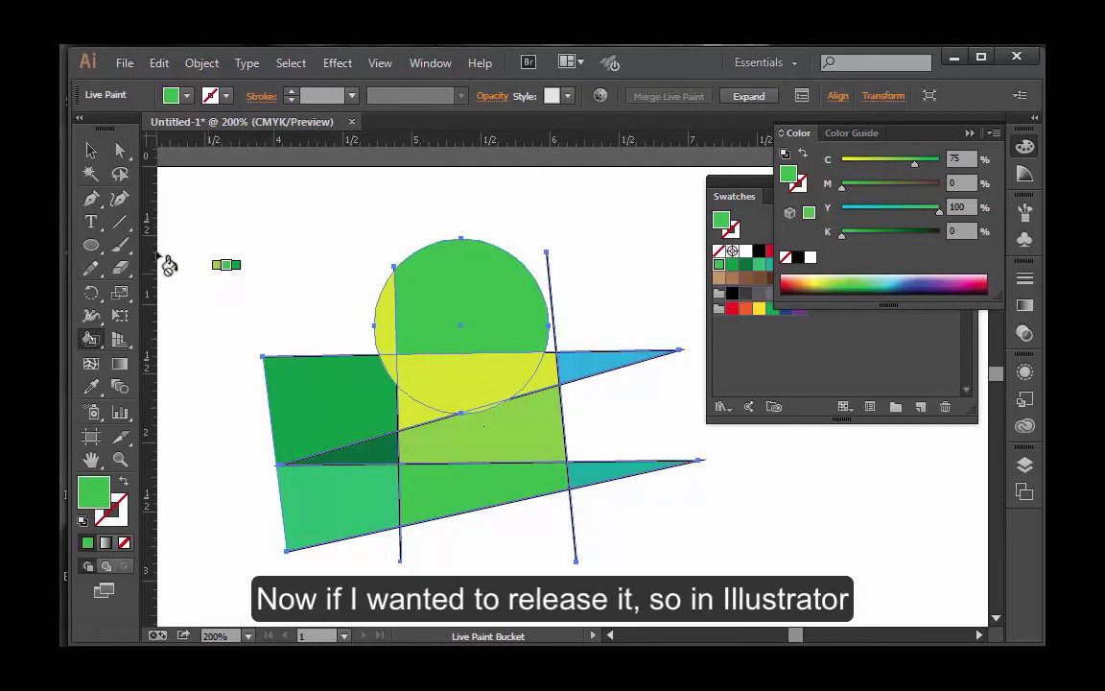
# Step: Select the merged Live Paint group and expand it into individual paths
pyautogui.click(93, 151)
pyautogui.click(338, 239)
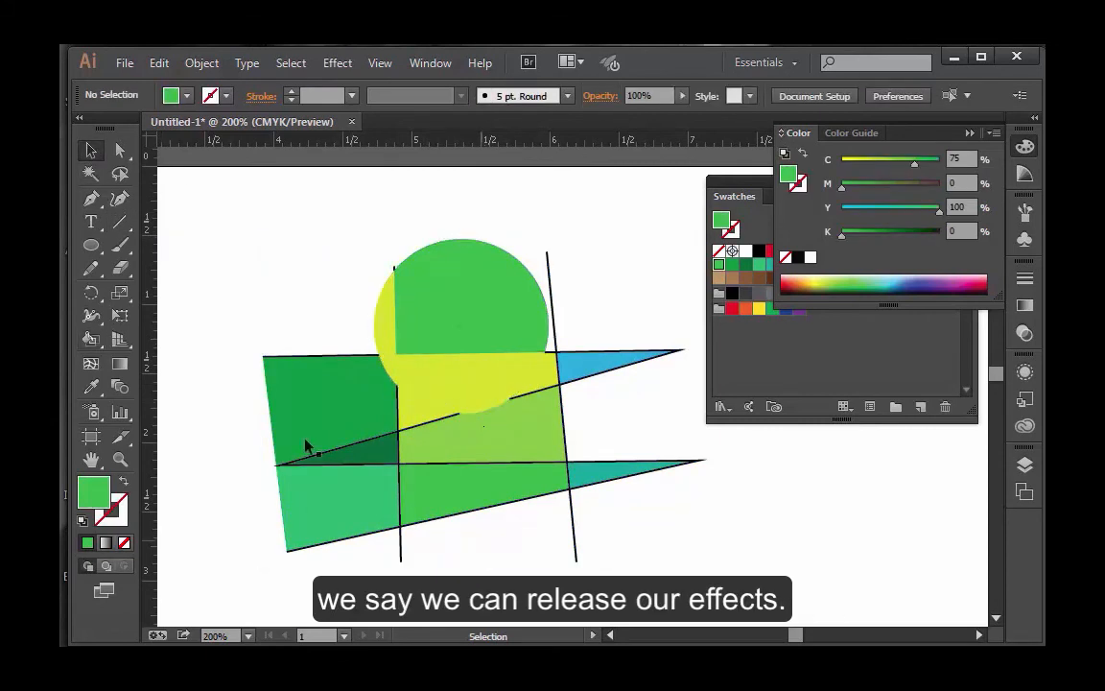
pyautogui.moveTo(294, 249); pyautogui.dragTo(525, 487)
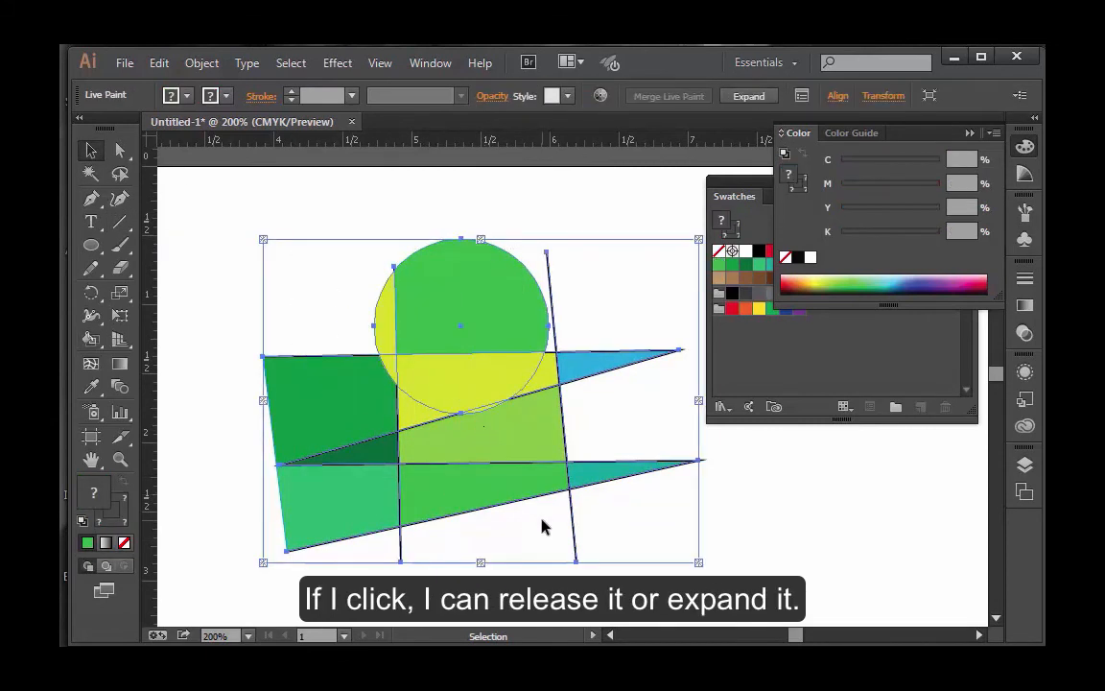
pyautogui.click(628, 257)
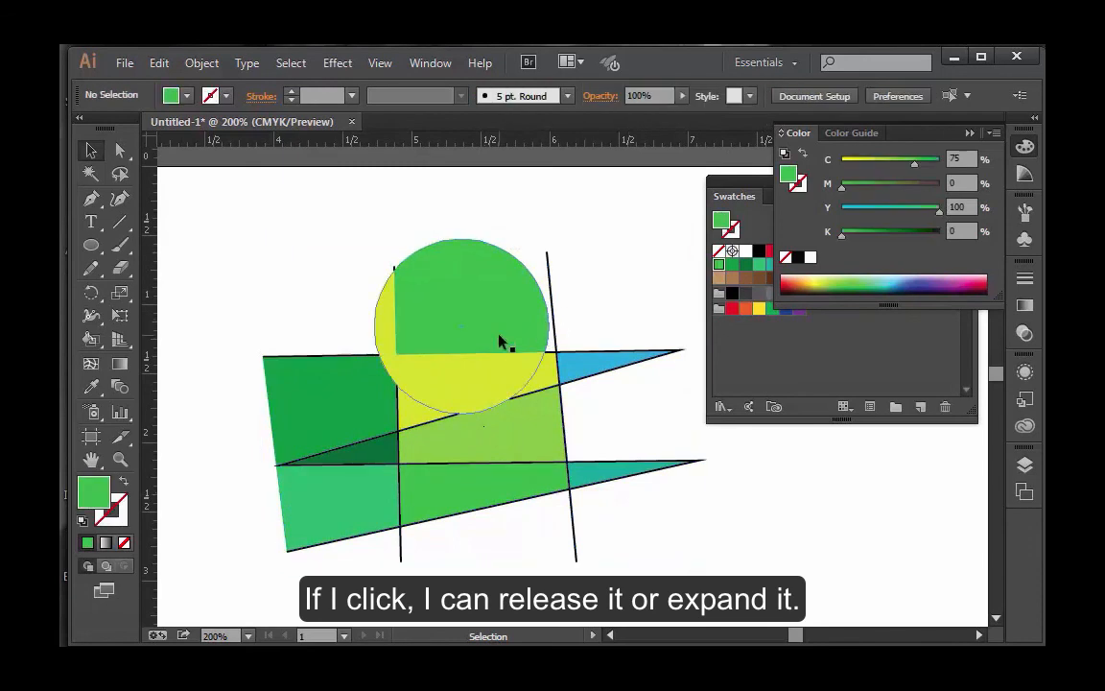
pyautogui.click(500, 337)
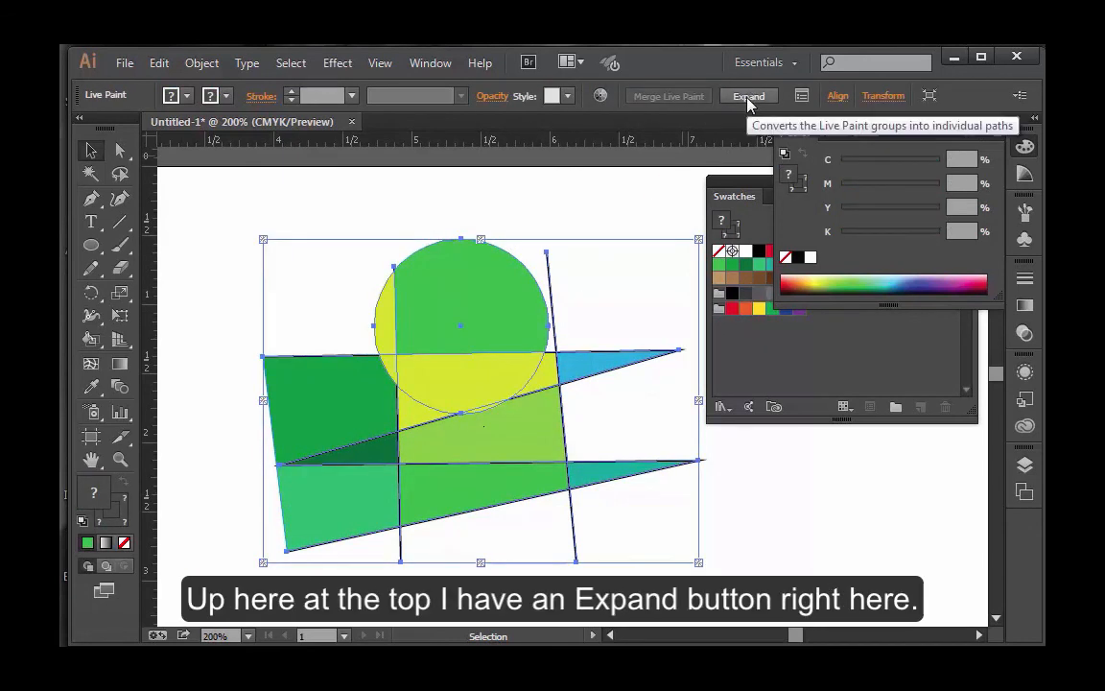
pyautogui.click(970, 132)
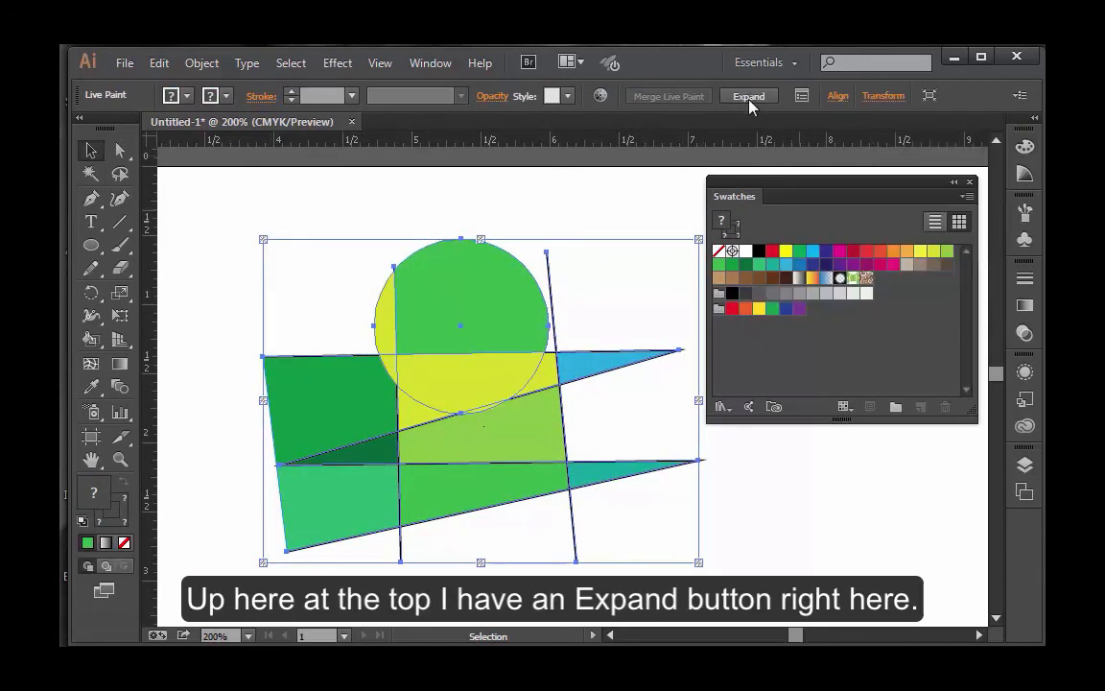
pyautogui.click(748, 97)
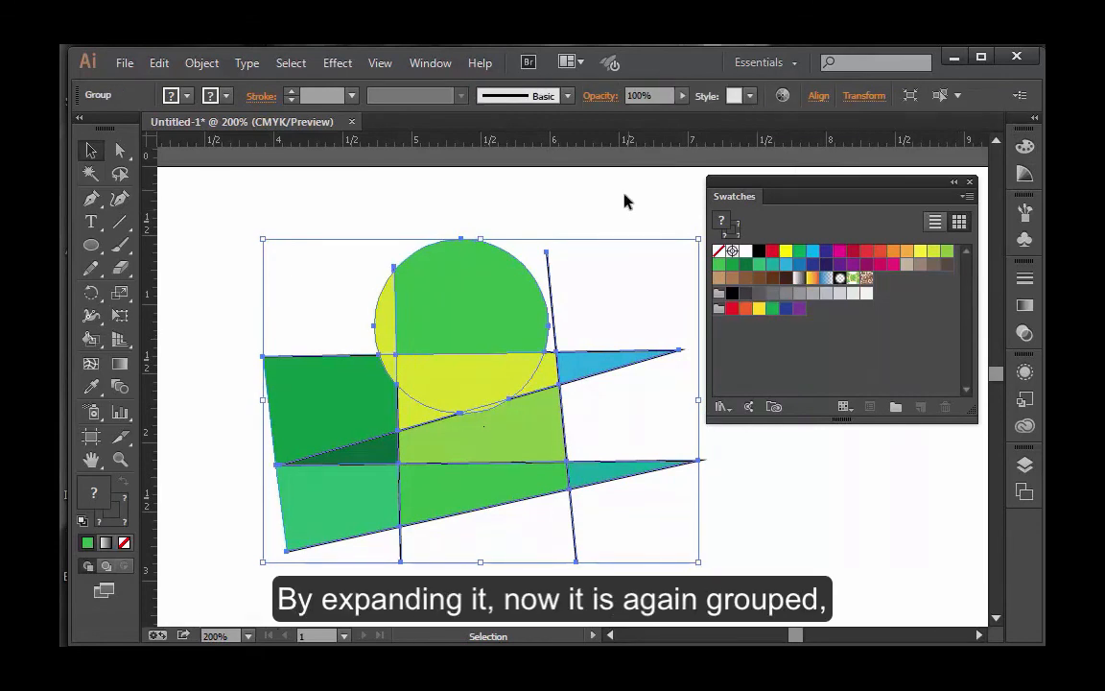
# Step: Ungroup the expanded artwork and move the colored fills up and to the left, off the black lines
pyautogui.click(595, 221)
pyautogui.click(466, 308)
pyautogui.click(202, 62)
pyautogui.click(233, 153)
pyautogui.click(503, 217)
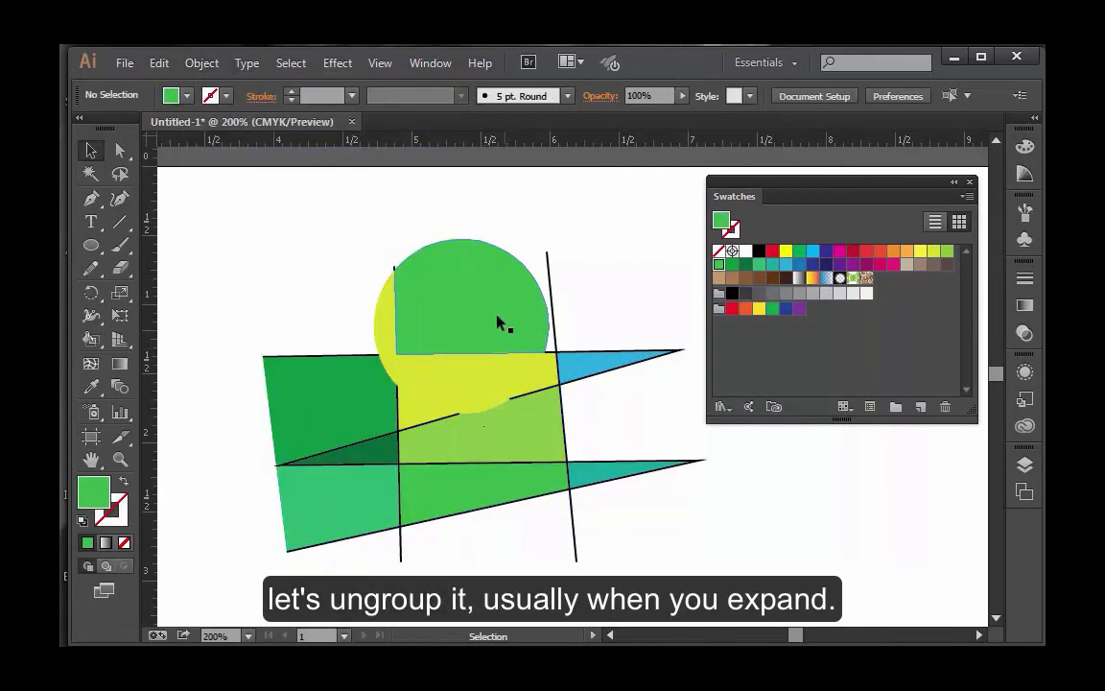
pyautogui.moveTo(496, 314)
pyautogui.mouseDown()
pyautogui.moveTo(504, 271)
pyautogui.moveTo(466, 305)
pyautogui.moveTo(461, 296)
pyautogui.mouseUp()
pyautogui.click(683, 510)
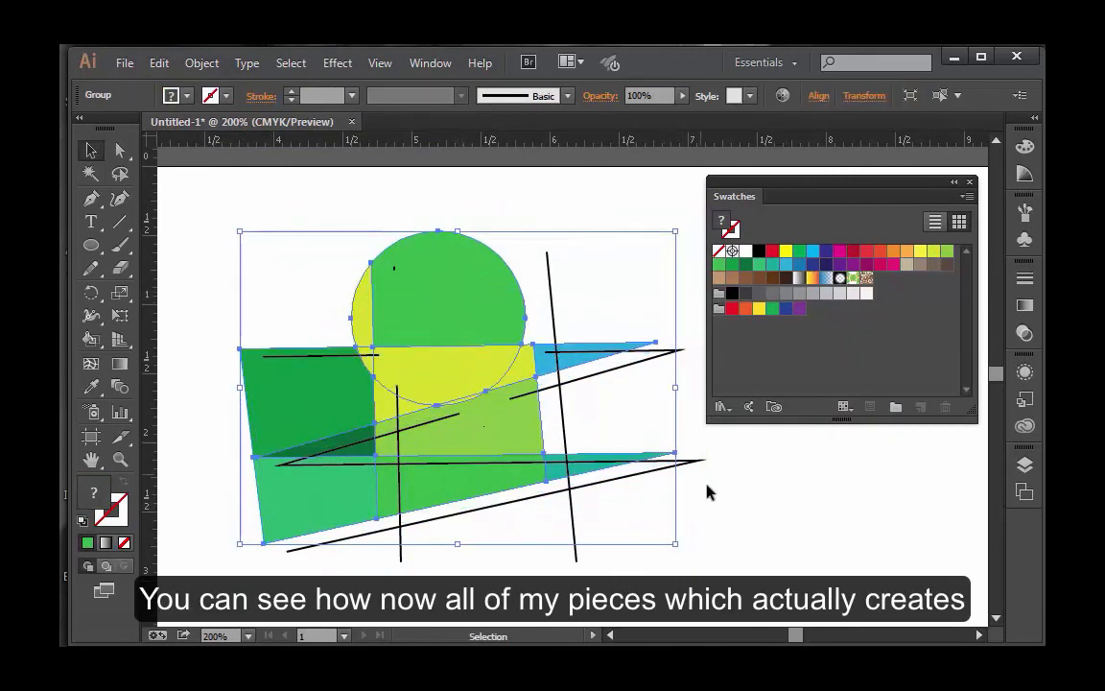
# Step: Ungroup the colored fills so each shape is separate
pyautogui.click(707, 491)
pyautogui.click(372, 300)
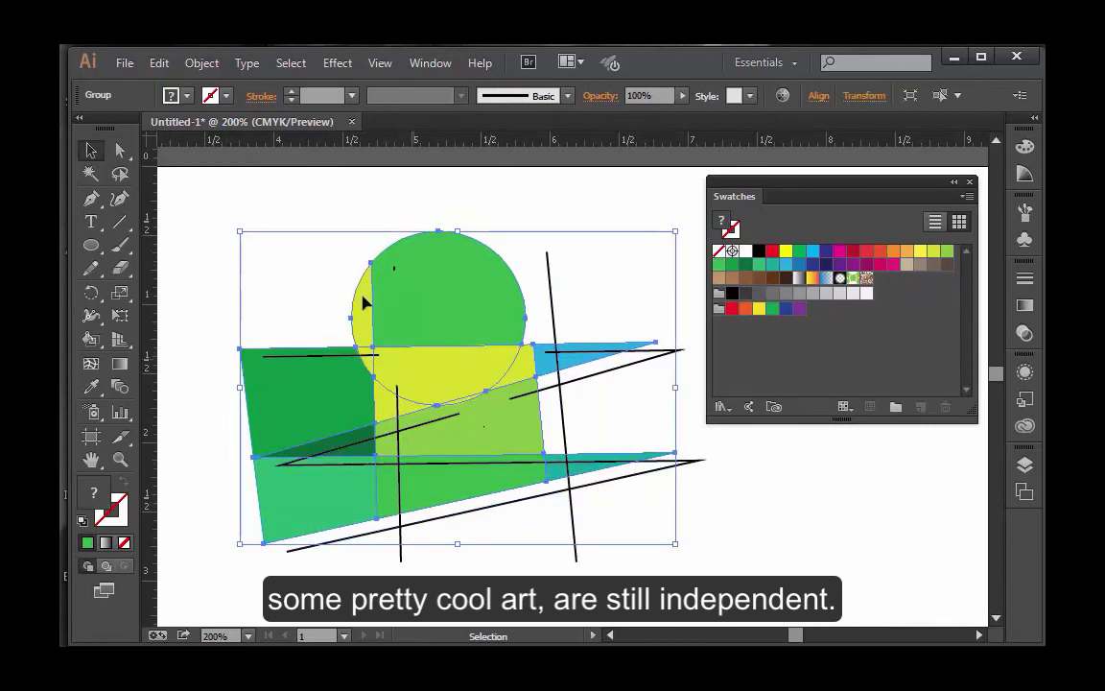
pyautogui.click(201, 63)
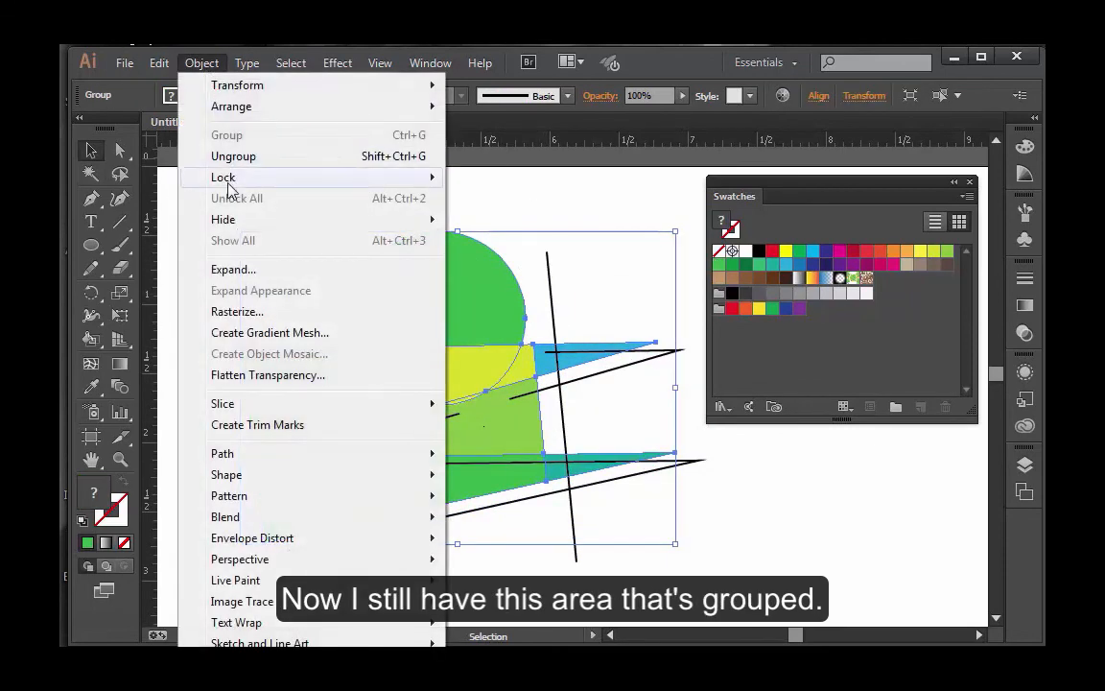
pyautogui.click(233, 155)
# Step: Move the green circle section and the yellow-green sliver upward, apart from each other and from the shapes below
pyautogui.click(532, 206)
pyautogui.click(470, 293)
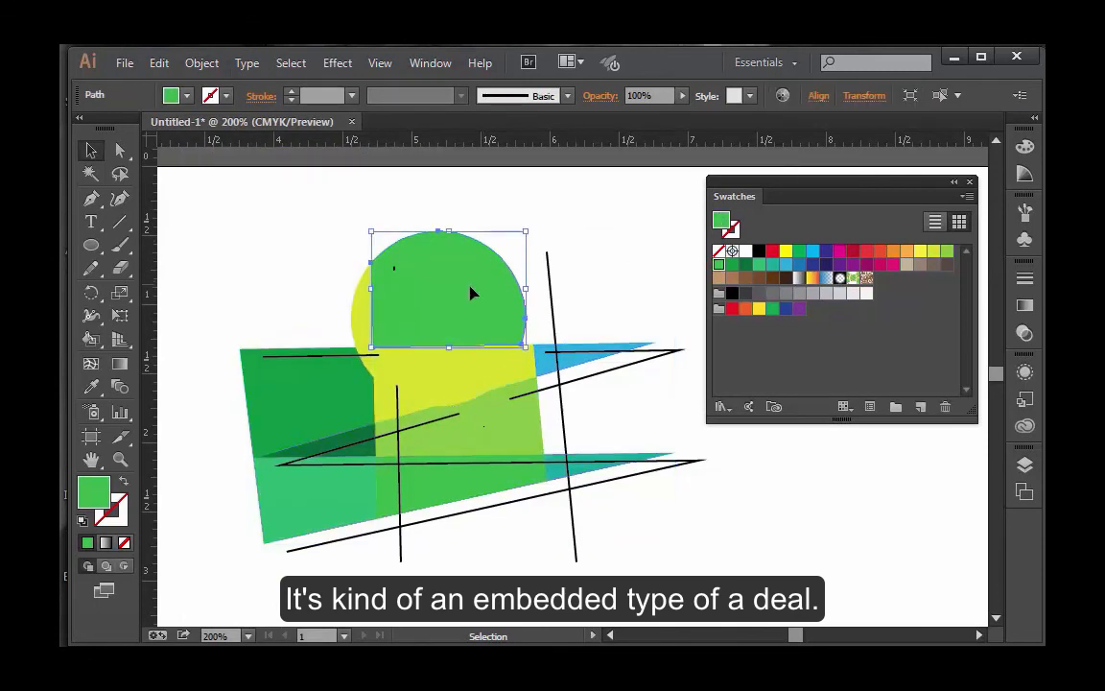
pyautogui.moveTo(470, 287); pyautogui.dragTo(477, 268)
pyautogui.moveTo(356, 317); pyautogui.dragTo(353, 299)
pyautogui.click(636, 562)
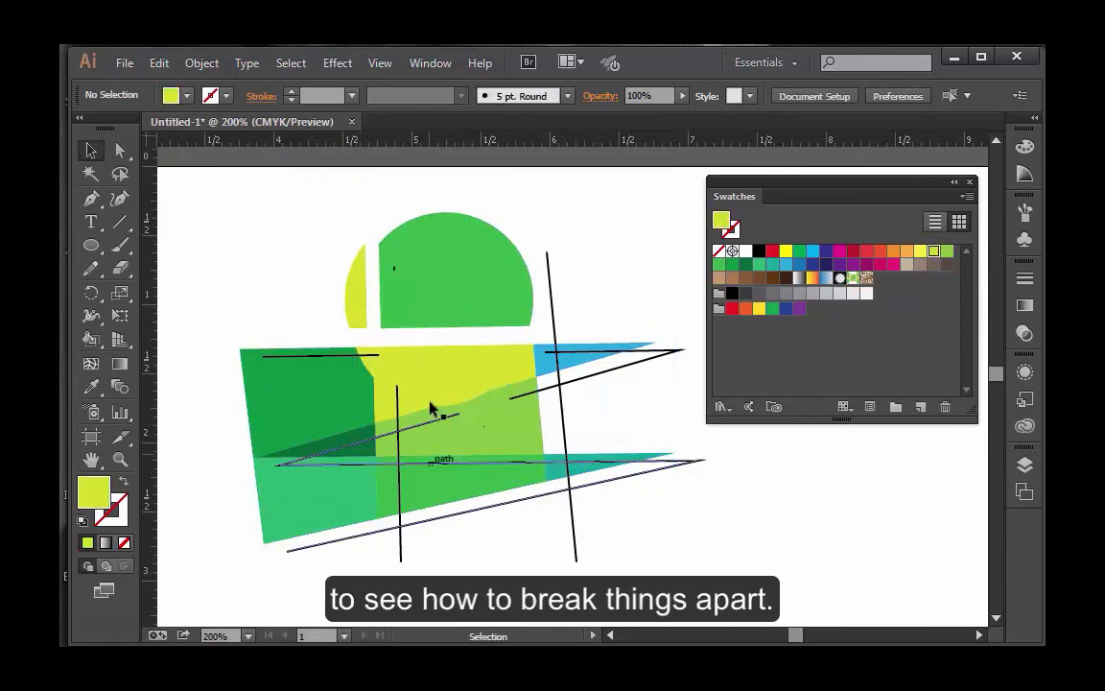